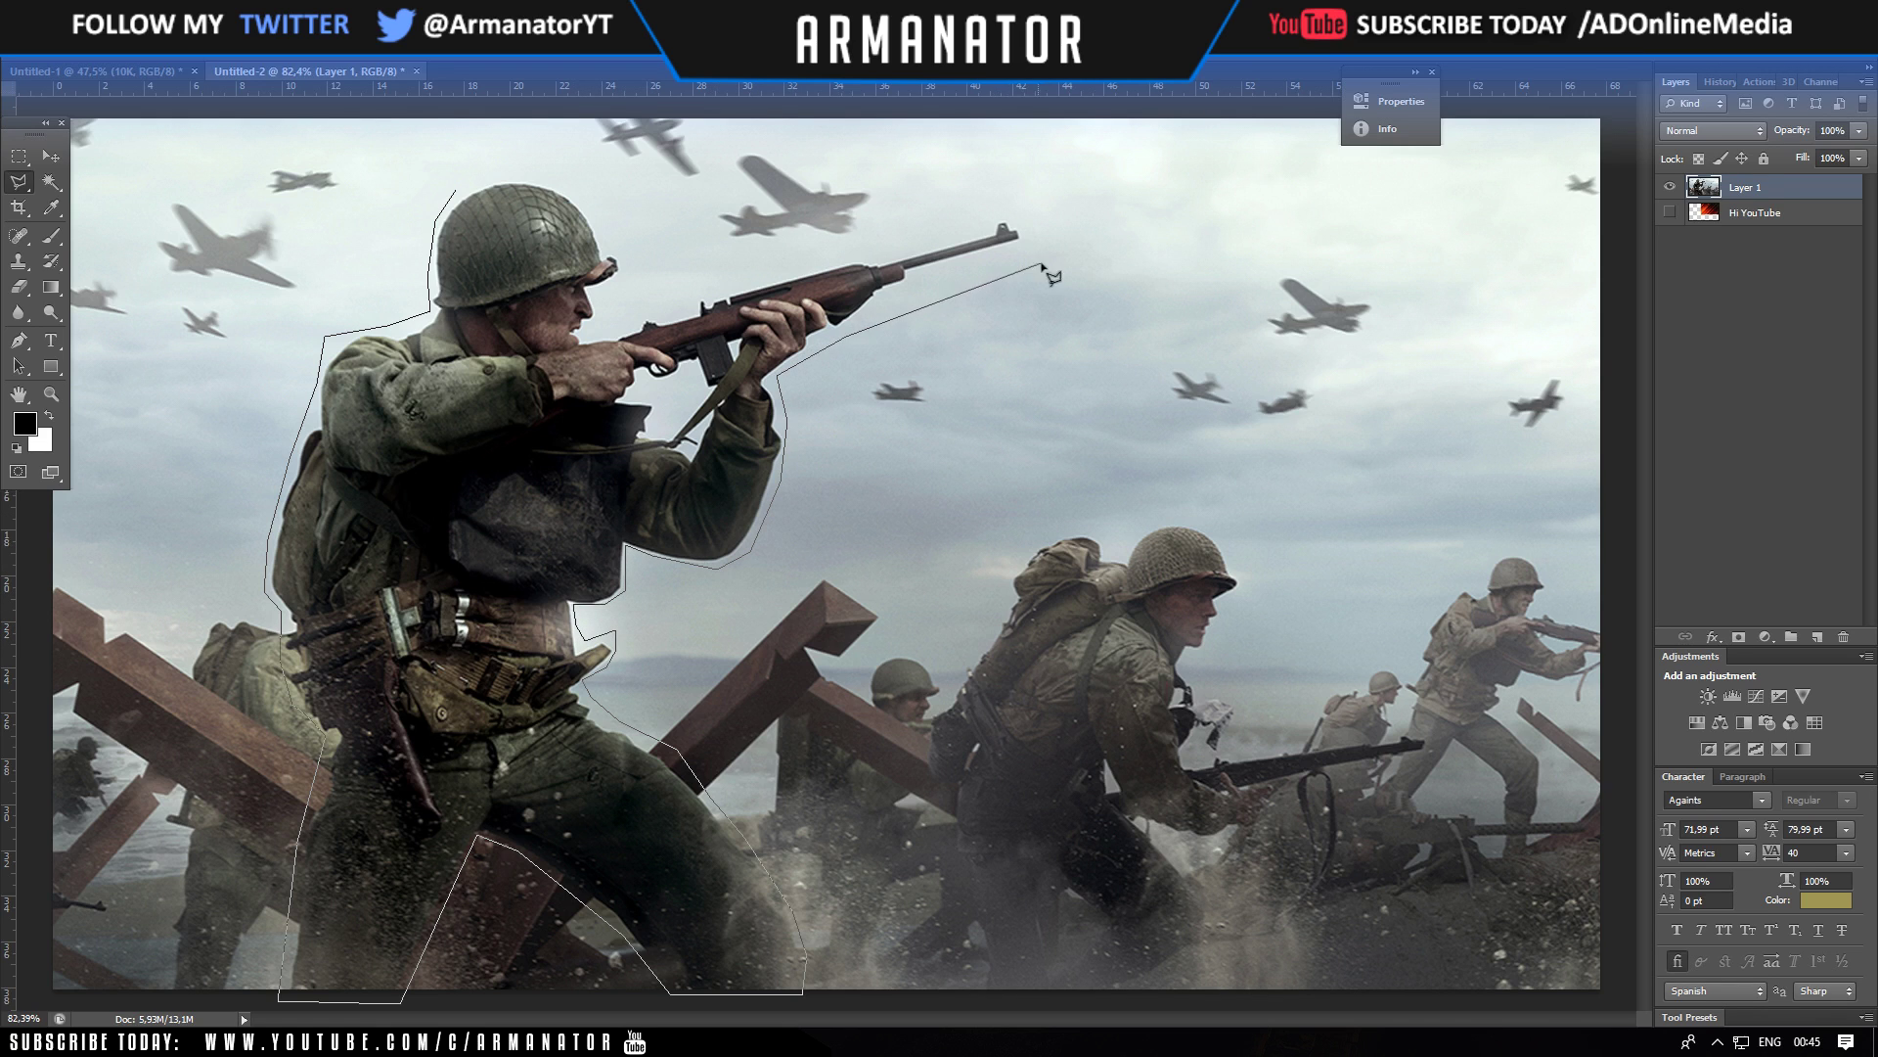
- Copy the selected soldier and rifle onto a new Layer 2
key("ctrl+j")
- Hide the battlefield layer and delete the pale sky left around the rifle
left_click(1669, 212)
scroll(423, 322, "up", 1)
key("w")
left_click(810, 362)
key("Delete")
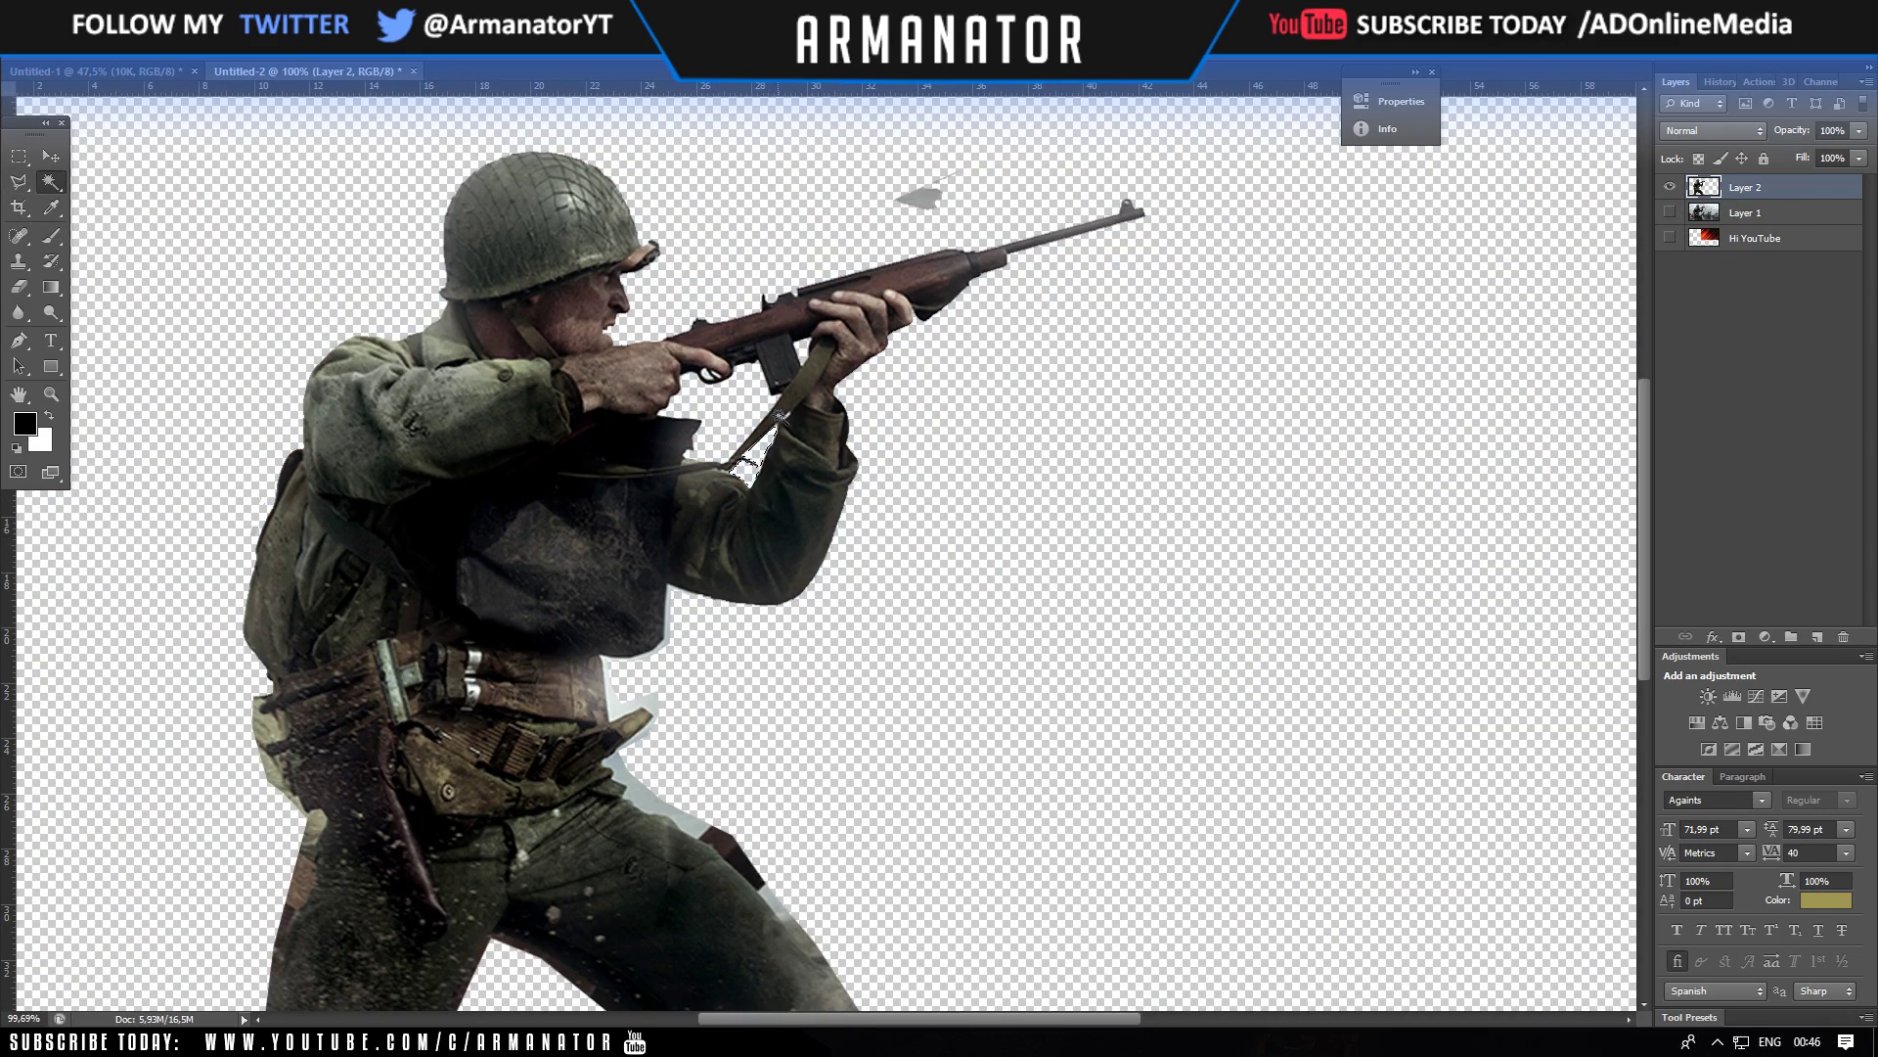
- Delete the pale patch beside the soldier with the Magic Wand, then deselect
scroll(781, 416, "up", 5)
scroll(837, 474, "down", 8)
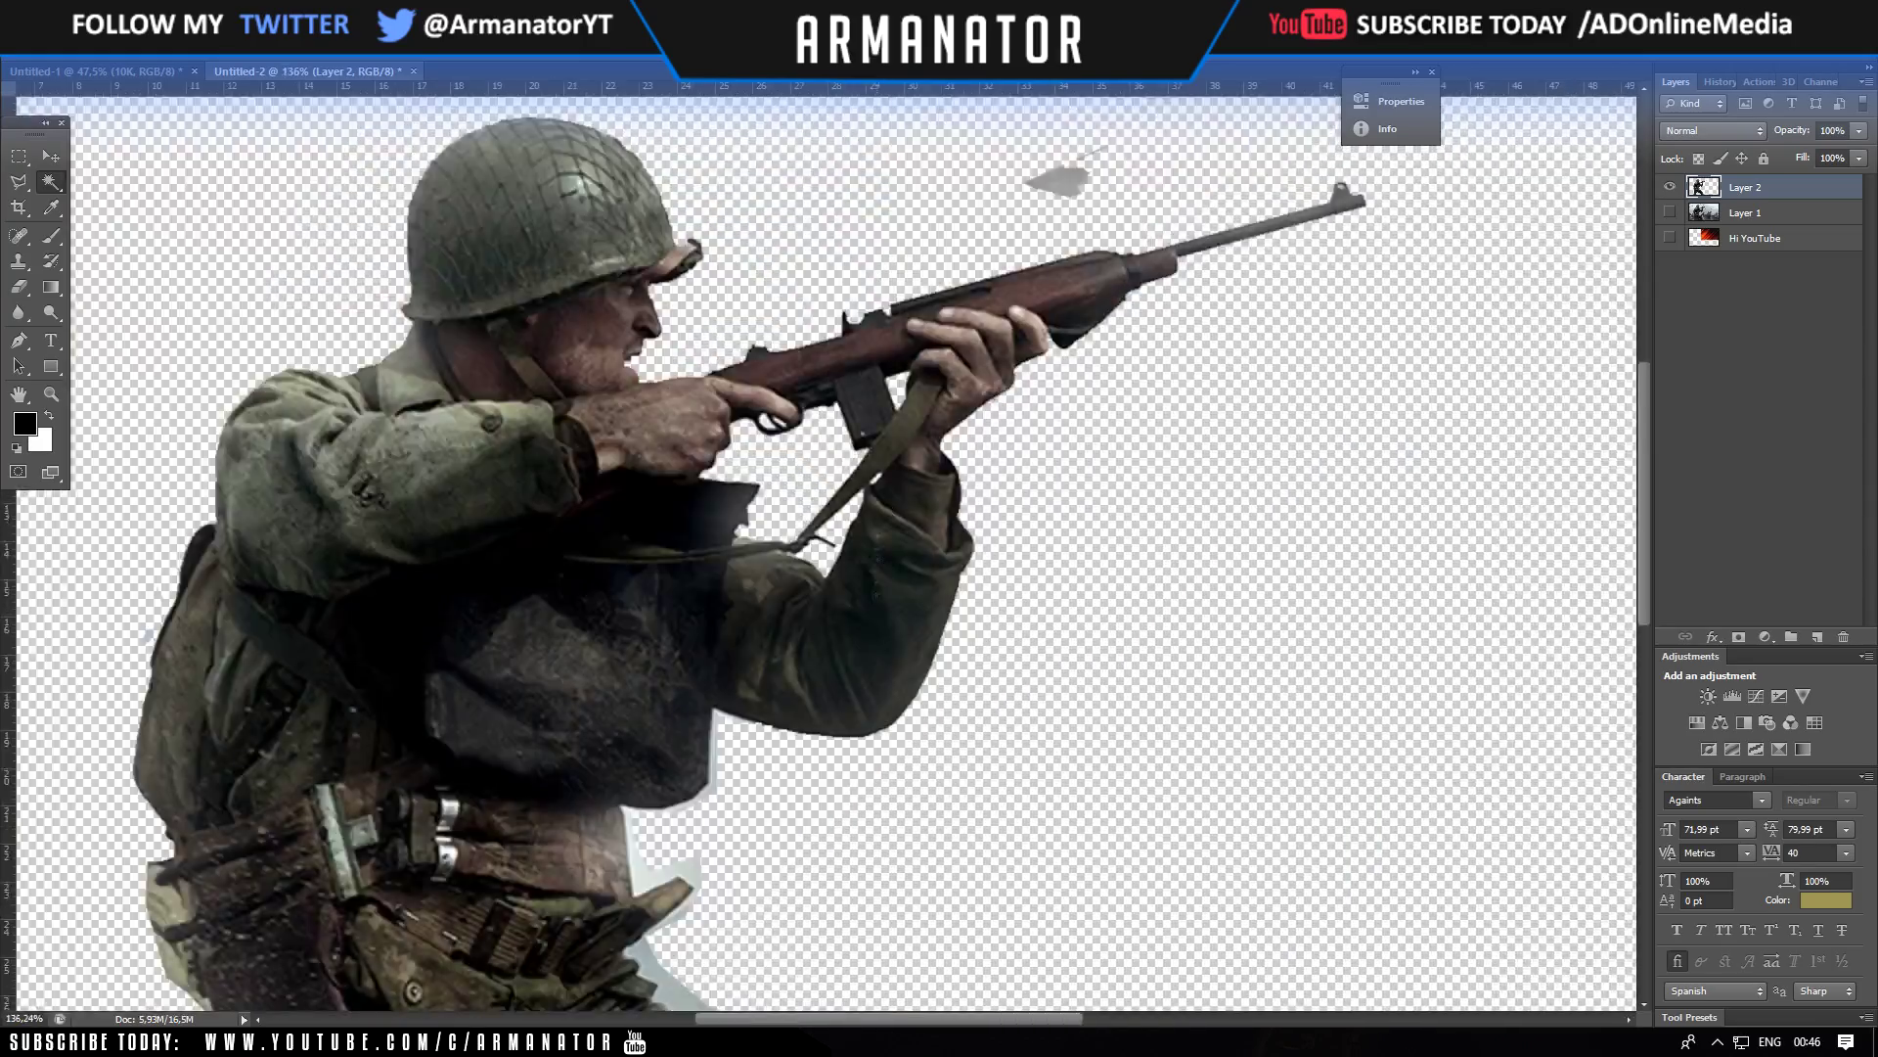
scroll(641, 368, "up", 3)
scroll(641, 368, "up", 2)
scroll(641, 368, "down", 2)
scroll(640, 368, "up", 2)
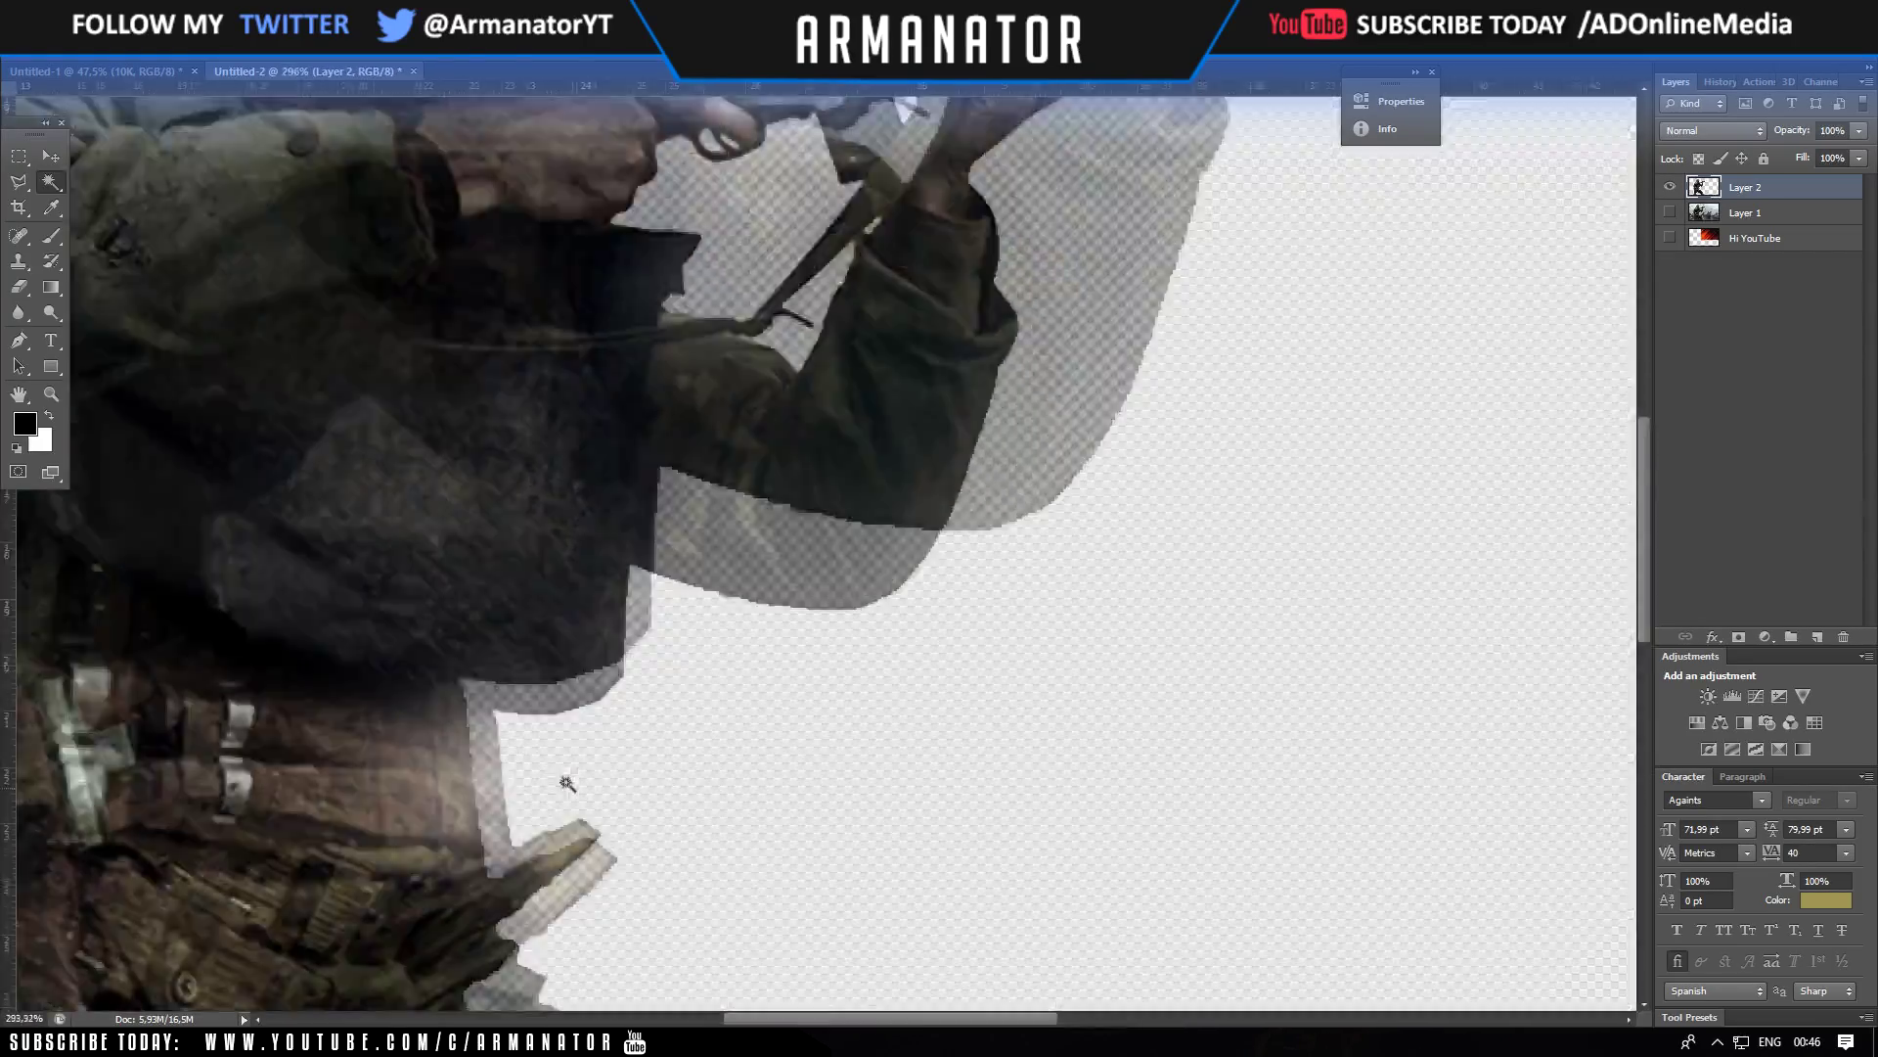
scroll(566, 780, "down", 4)
scroll(643, 648, "up", 3)
left_click(643, 648)
key("Delete")
key("ctrl+d")
- Erase the pale band along the arm and the pale fringe down the leg
scroll(582, 568, "up", 2)
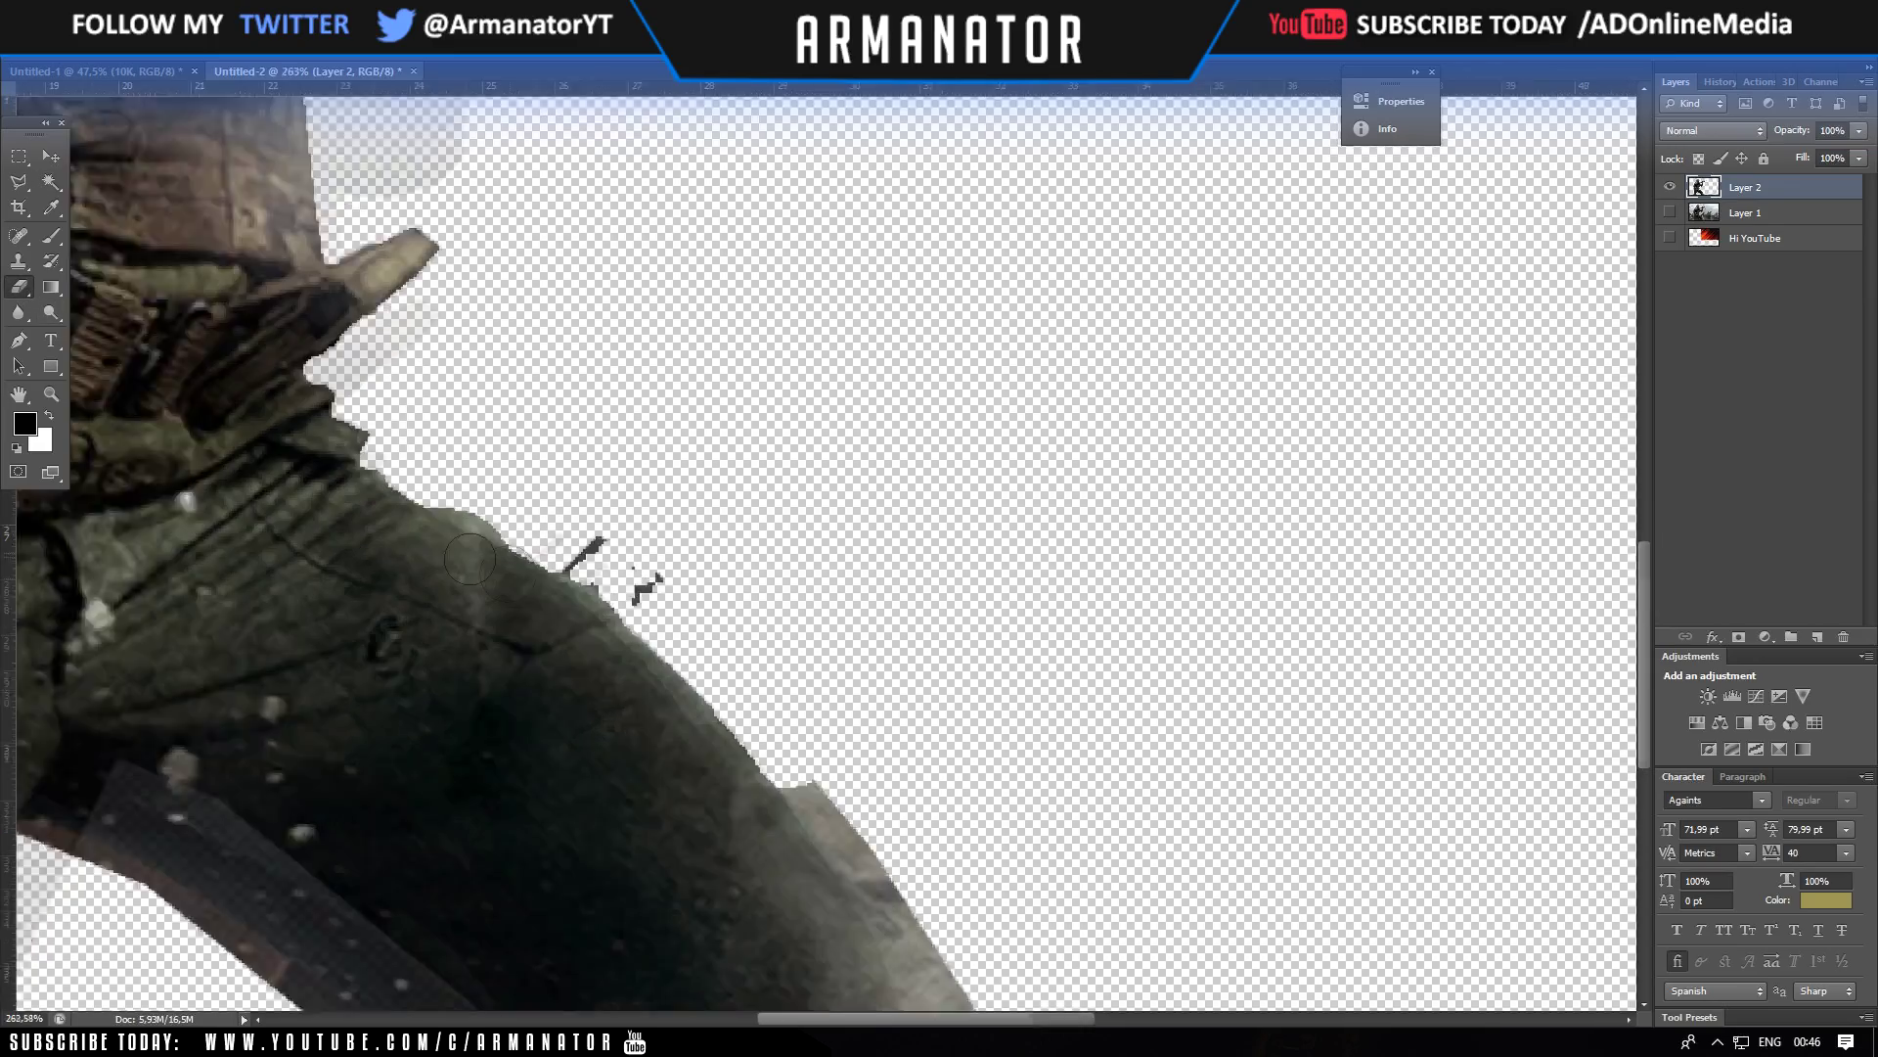
scroll(666, 587, "up", 2)
key("e")
scroll(620, 539, "down", 4)
scroll(601, 441, "up", 3)
key("w")
left_click(601, 440)
left_click(19, 287)
left_click_drag(547, 382, 812, 812)
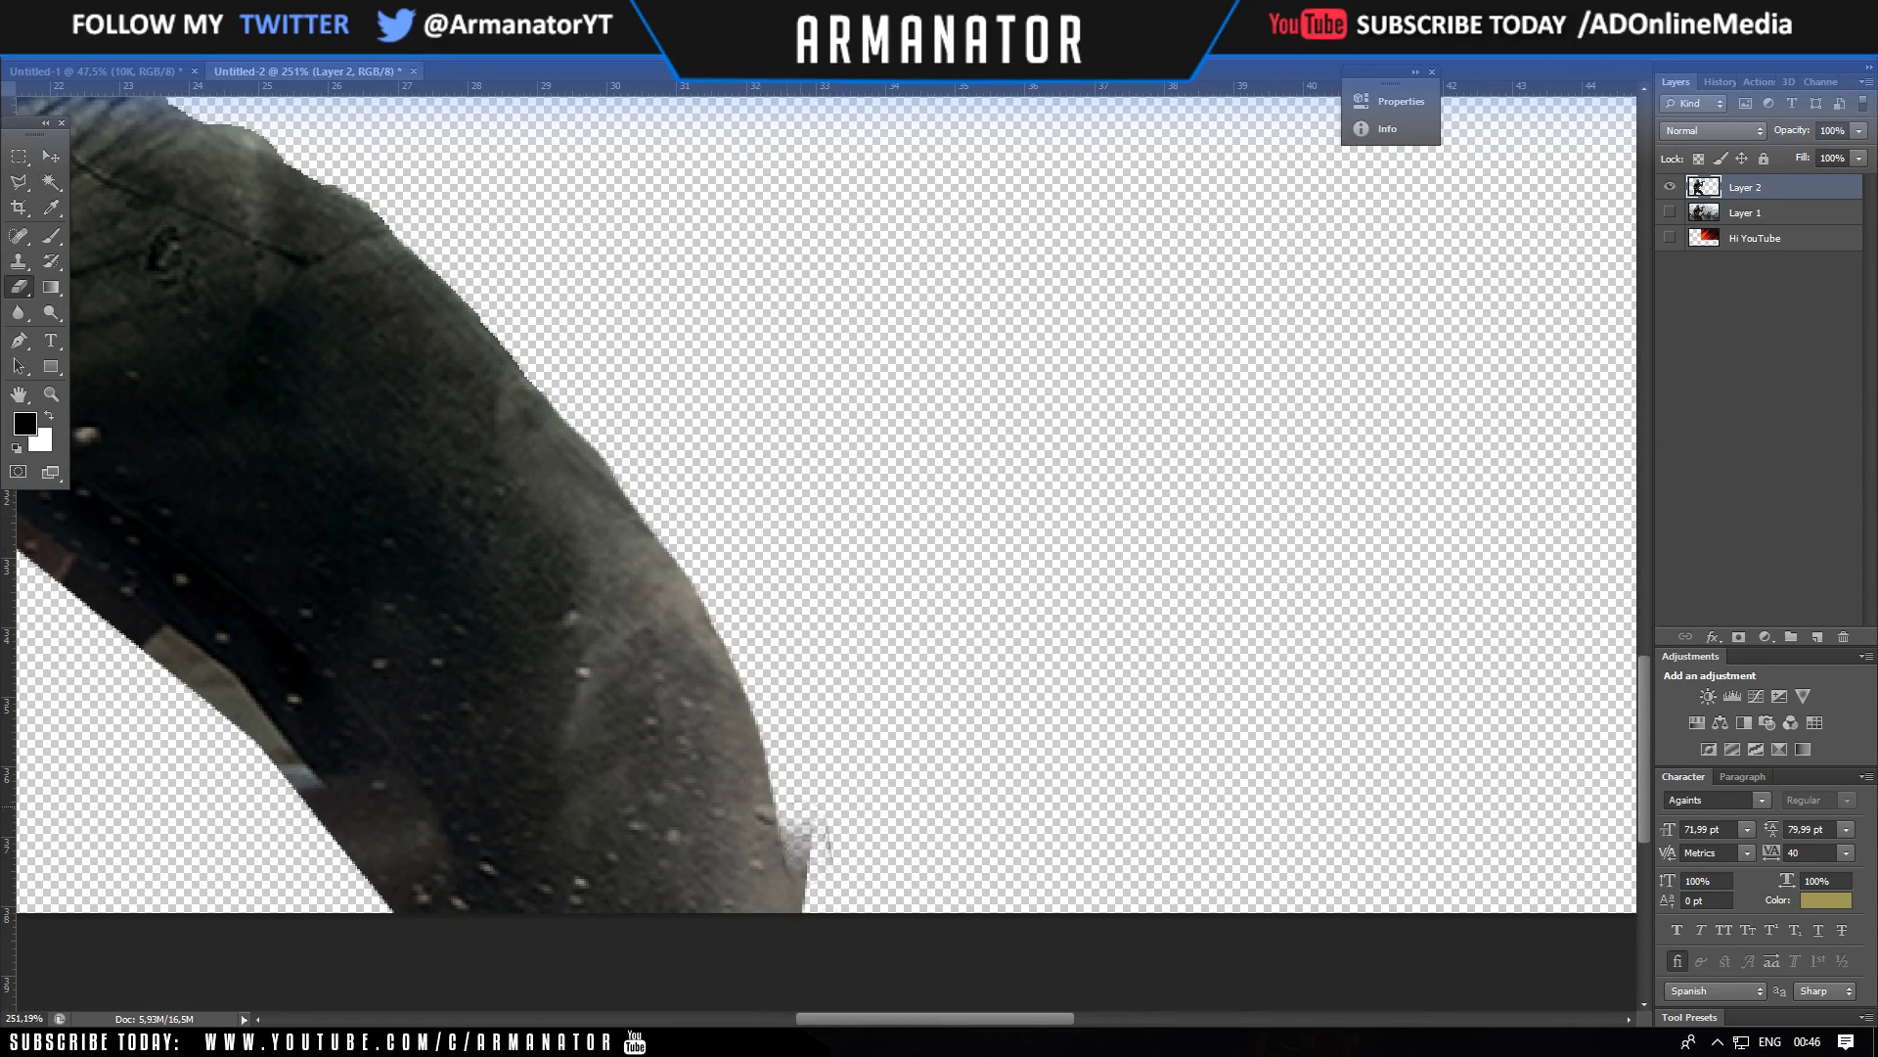
scroll(450, 797, "down", 4)
scroll(450, 797, "up", 4)
left_click_drag(494, 460, 312, 880)
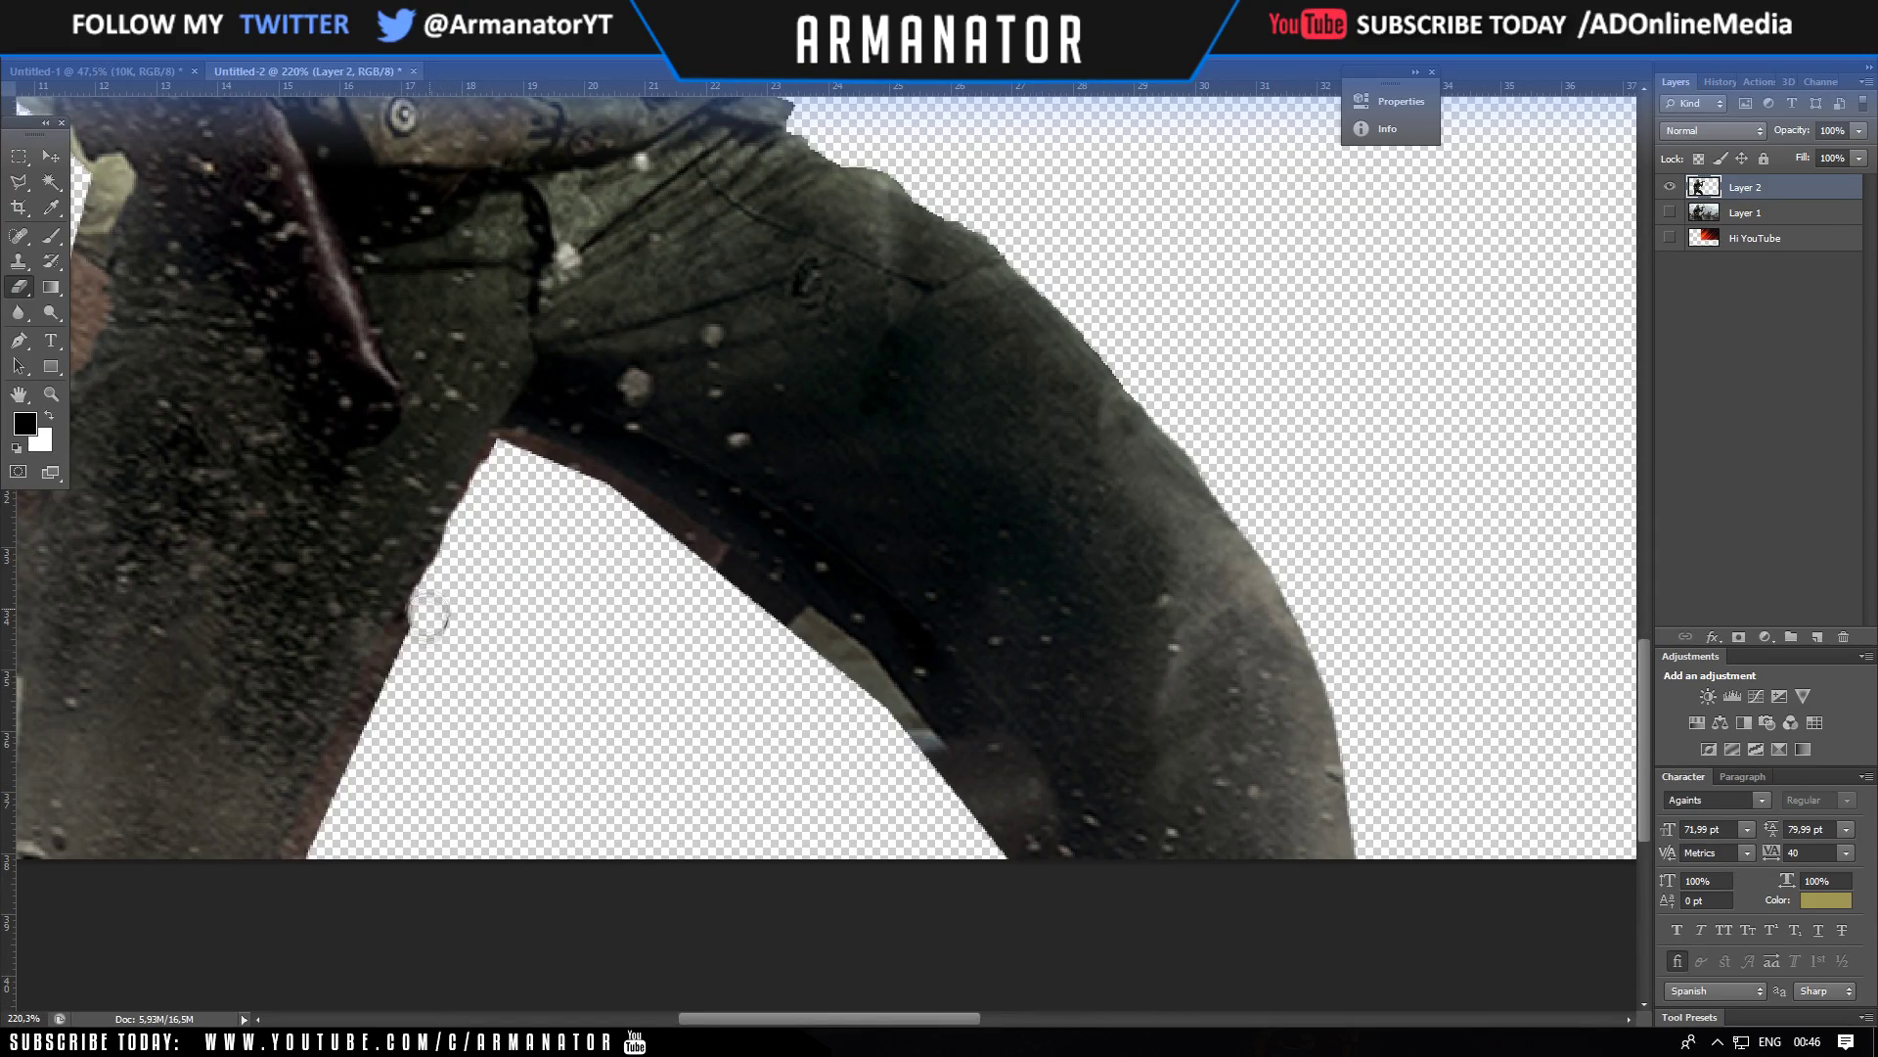
- Erase the dark fringes along the outer and inner leg edges
scroll(360, 732, "up", 2)
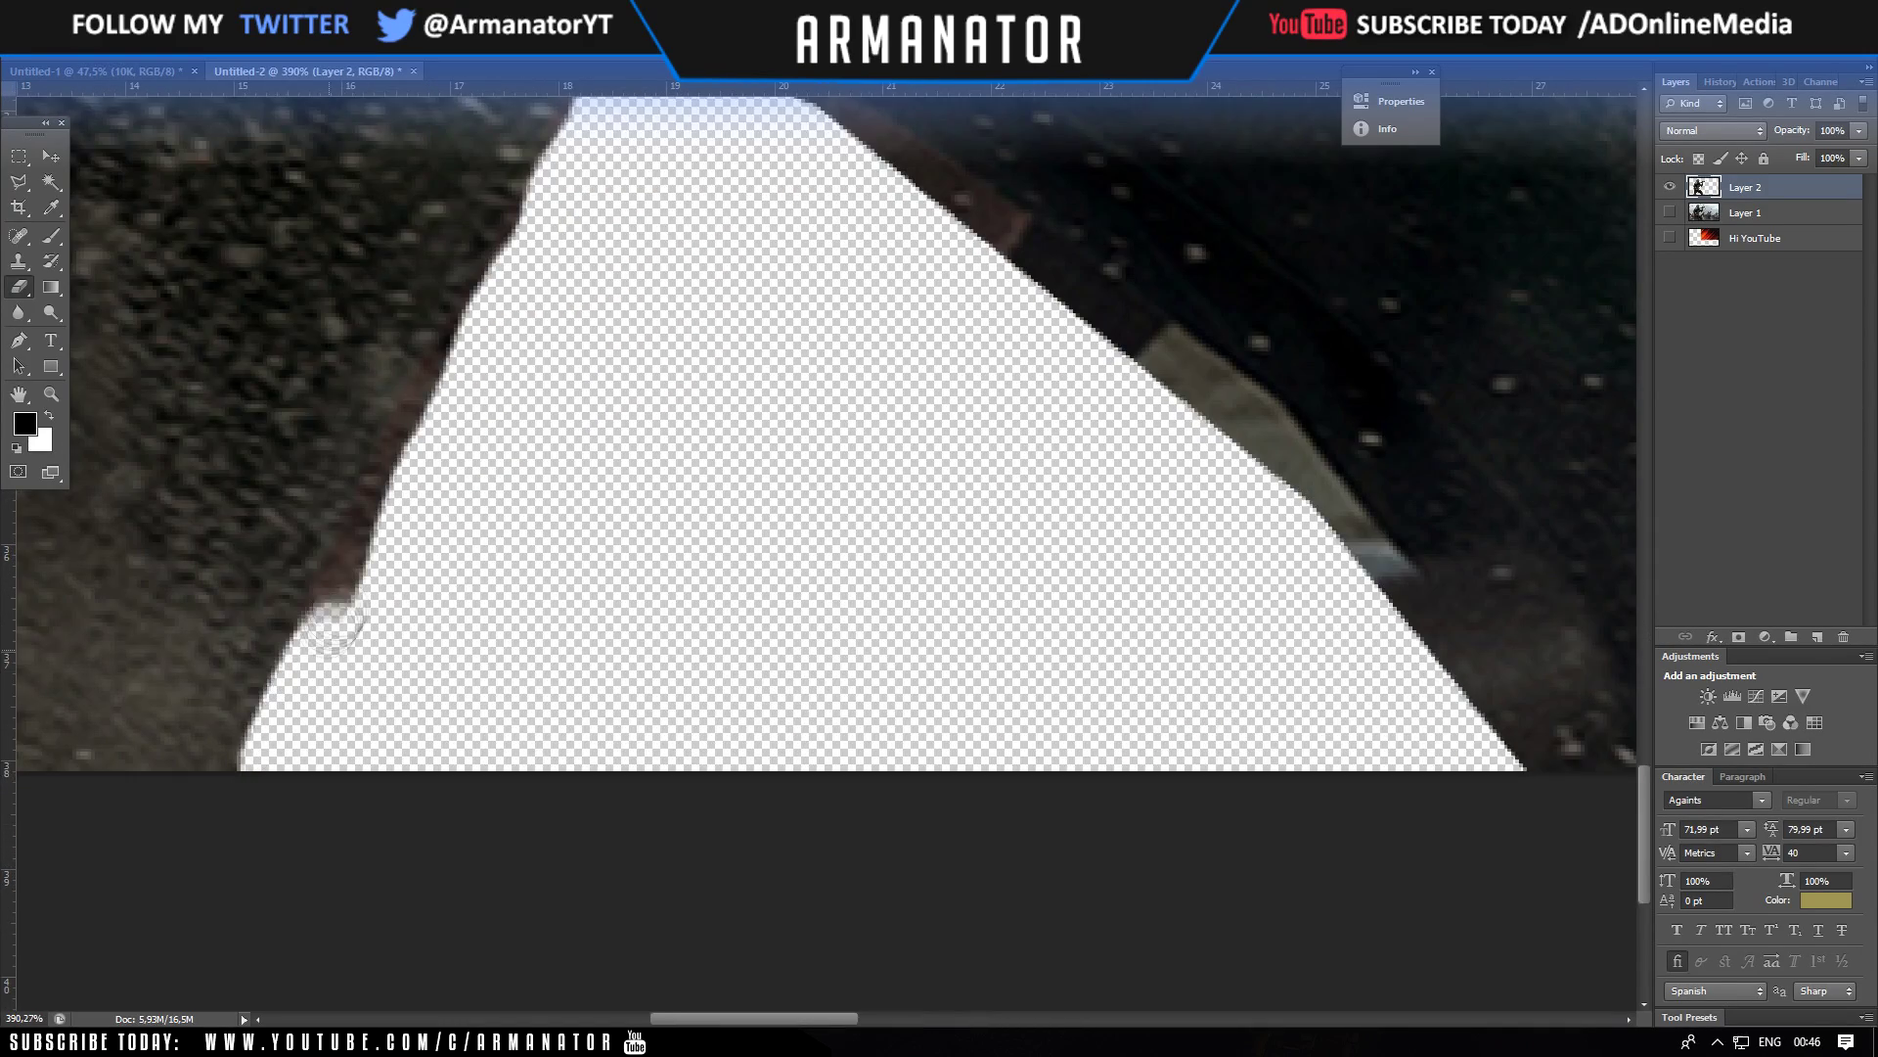
scroll(587, 491, "down", 2)
scroll(599, 815, "down", 3)
scroll(600, 815, "up", 4)
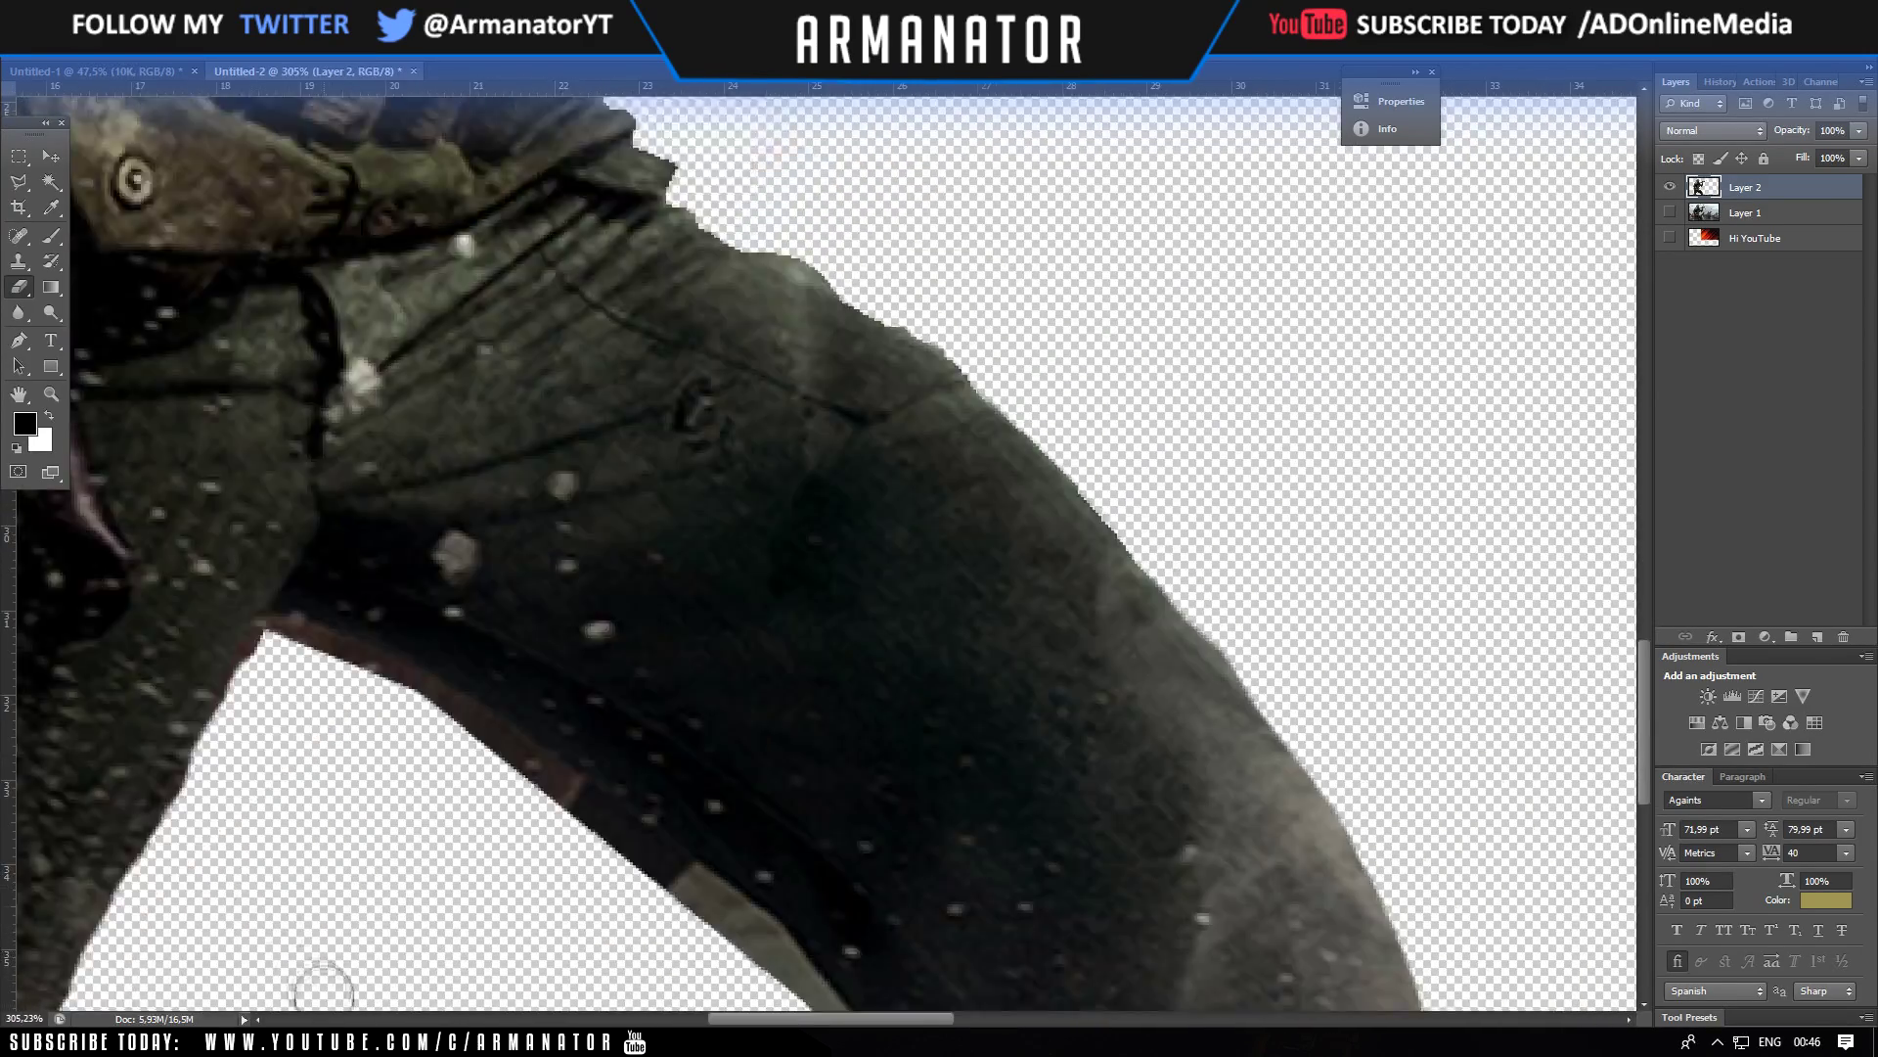
scroll(809, 449, "up", 1)
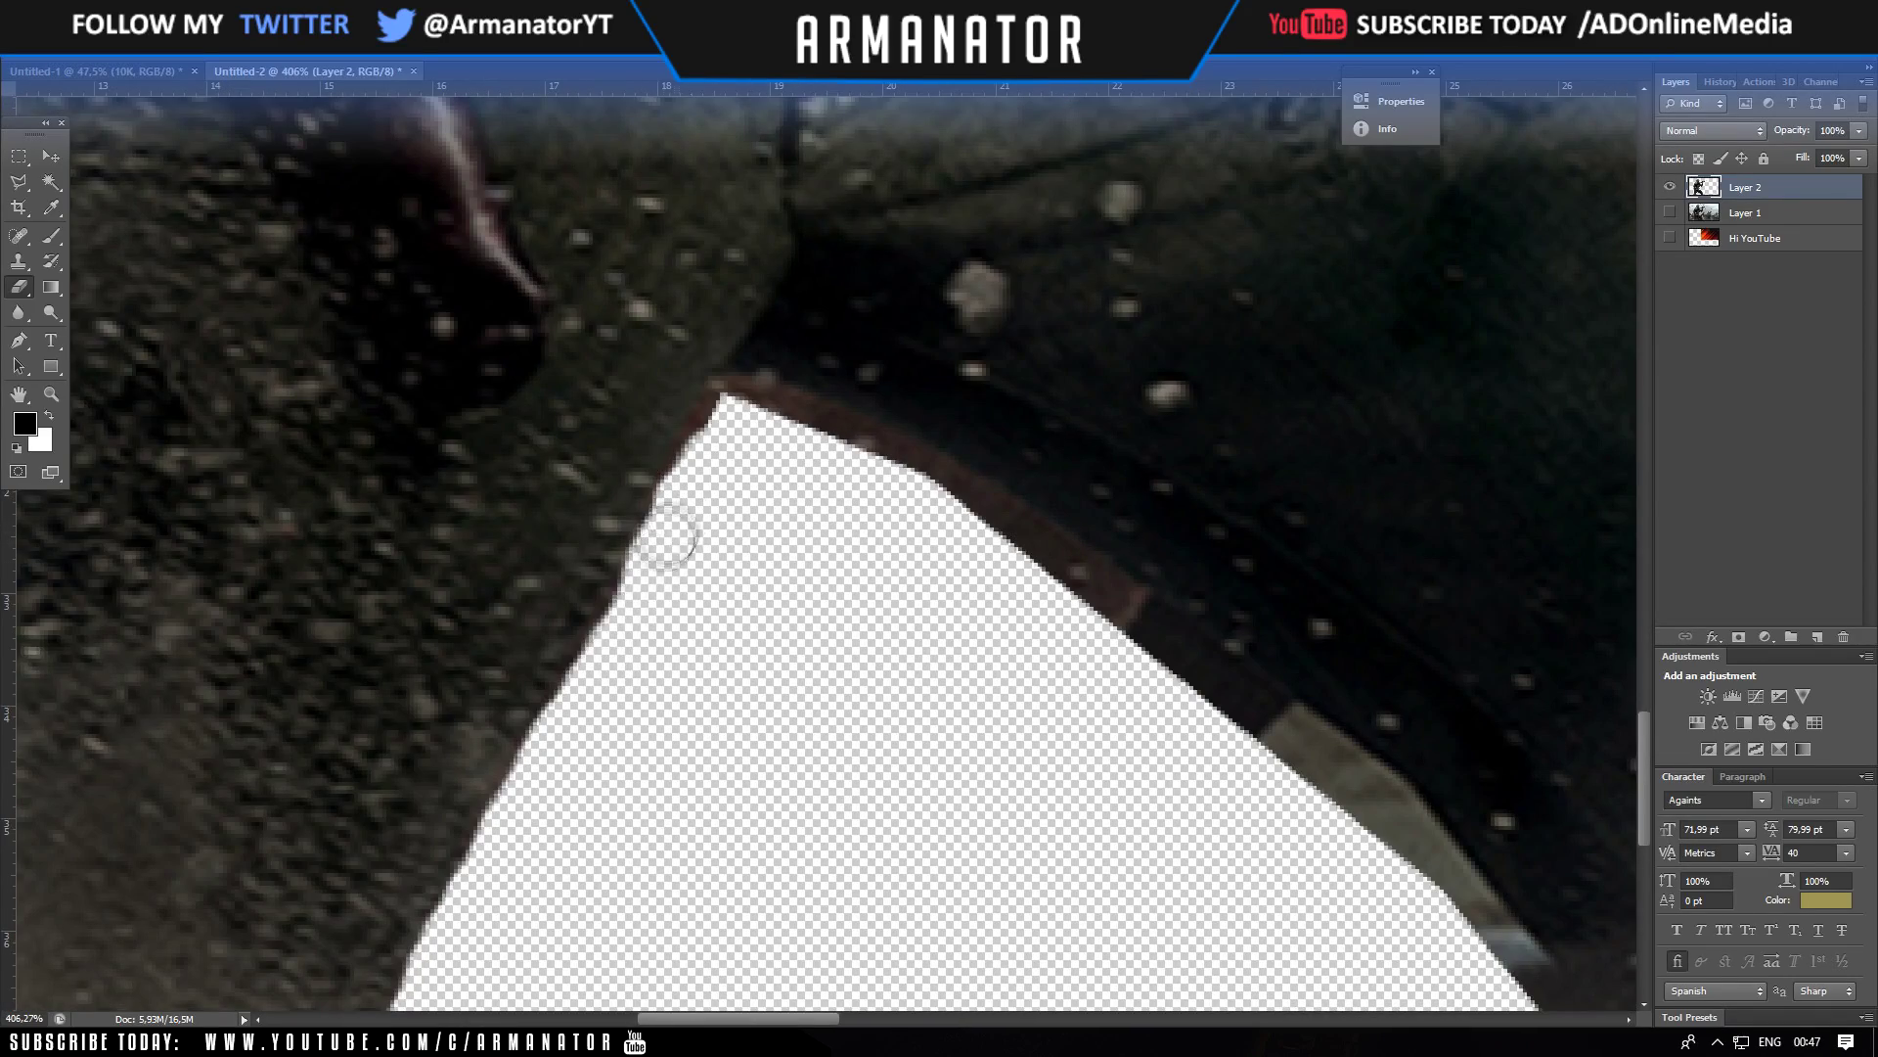
left_click_drag(886, 468, 1272, 782)
scroll(978, 636, "down", 3)
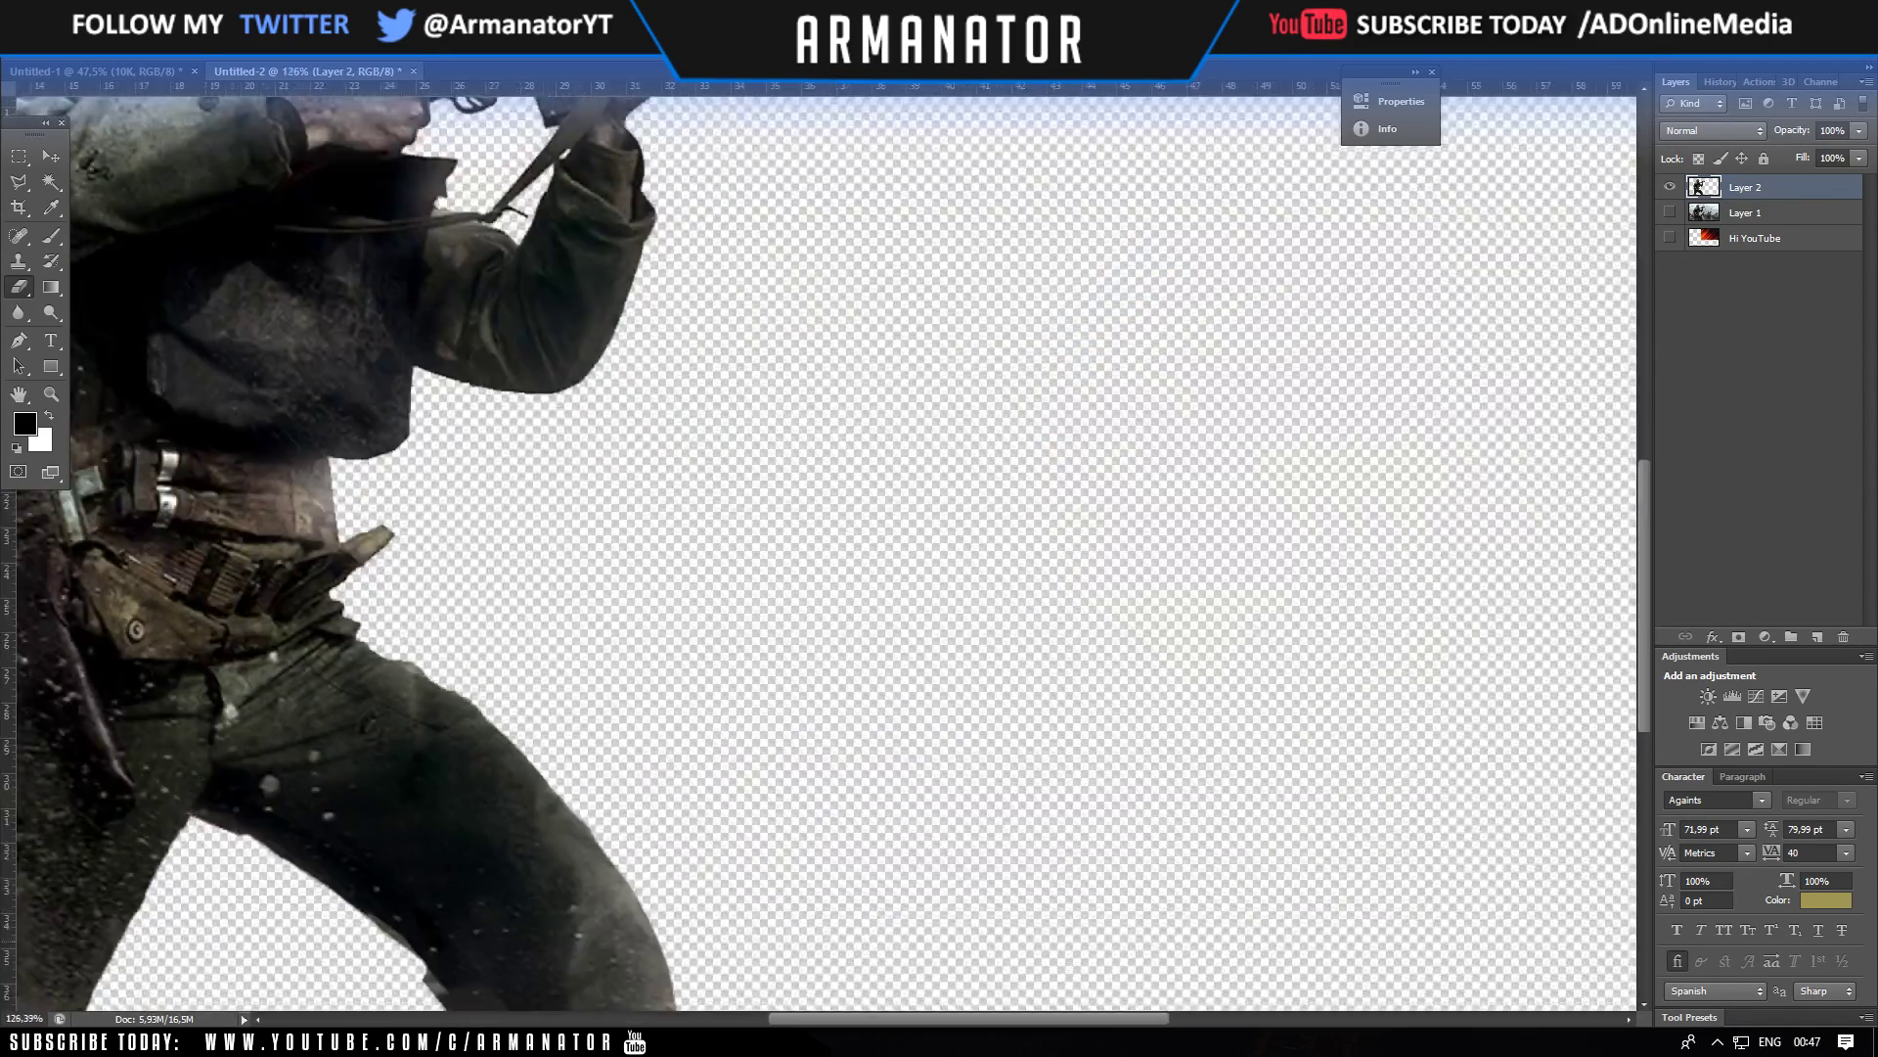
scroll(829, 642, "up", 2)
scroll(829, 642, "up", 1)
scroll(533, 596, "down", 3)
scroll(411, 369, "up", 3)
left_click_drag(391, 352, 902, 643)
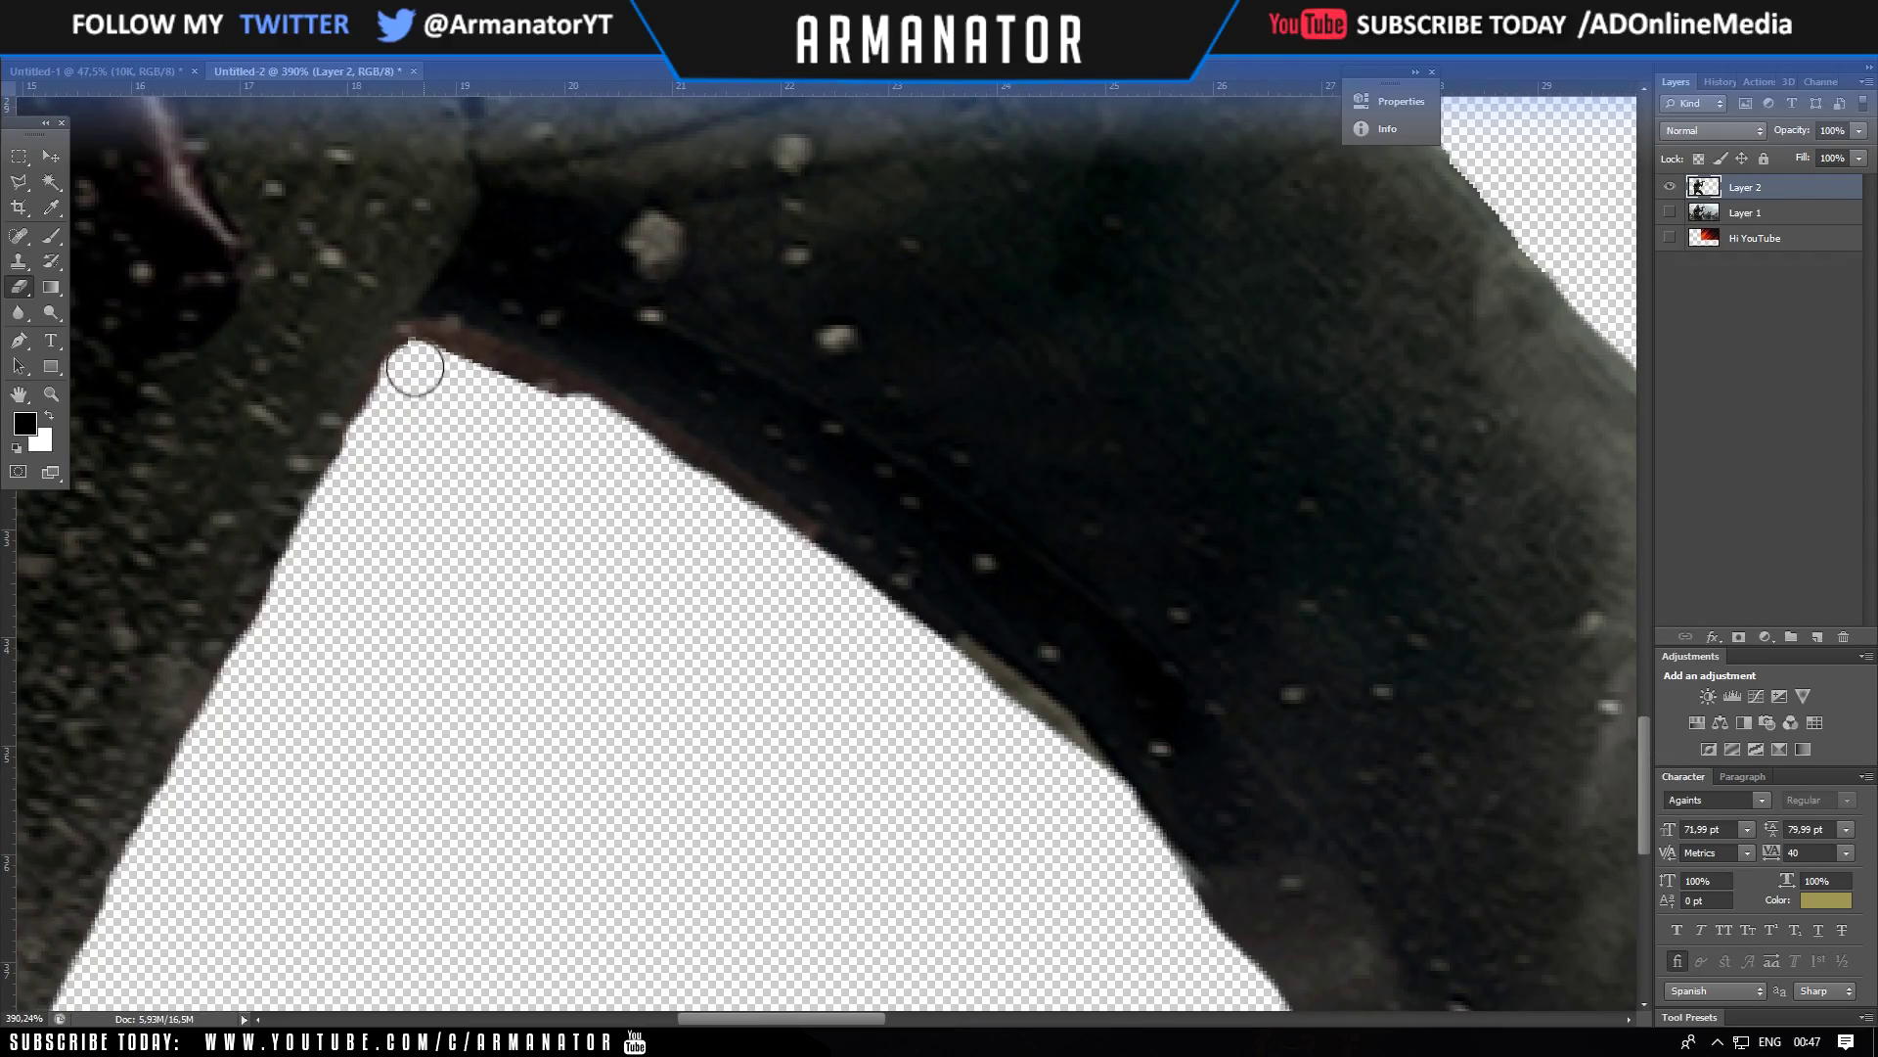
scroll(902, 642, "down", 3)
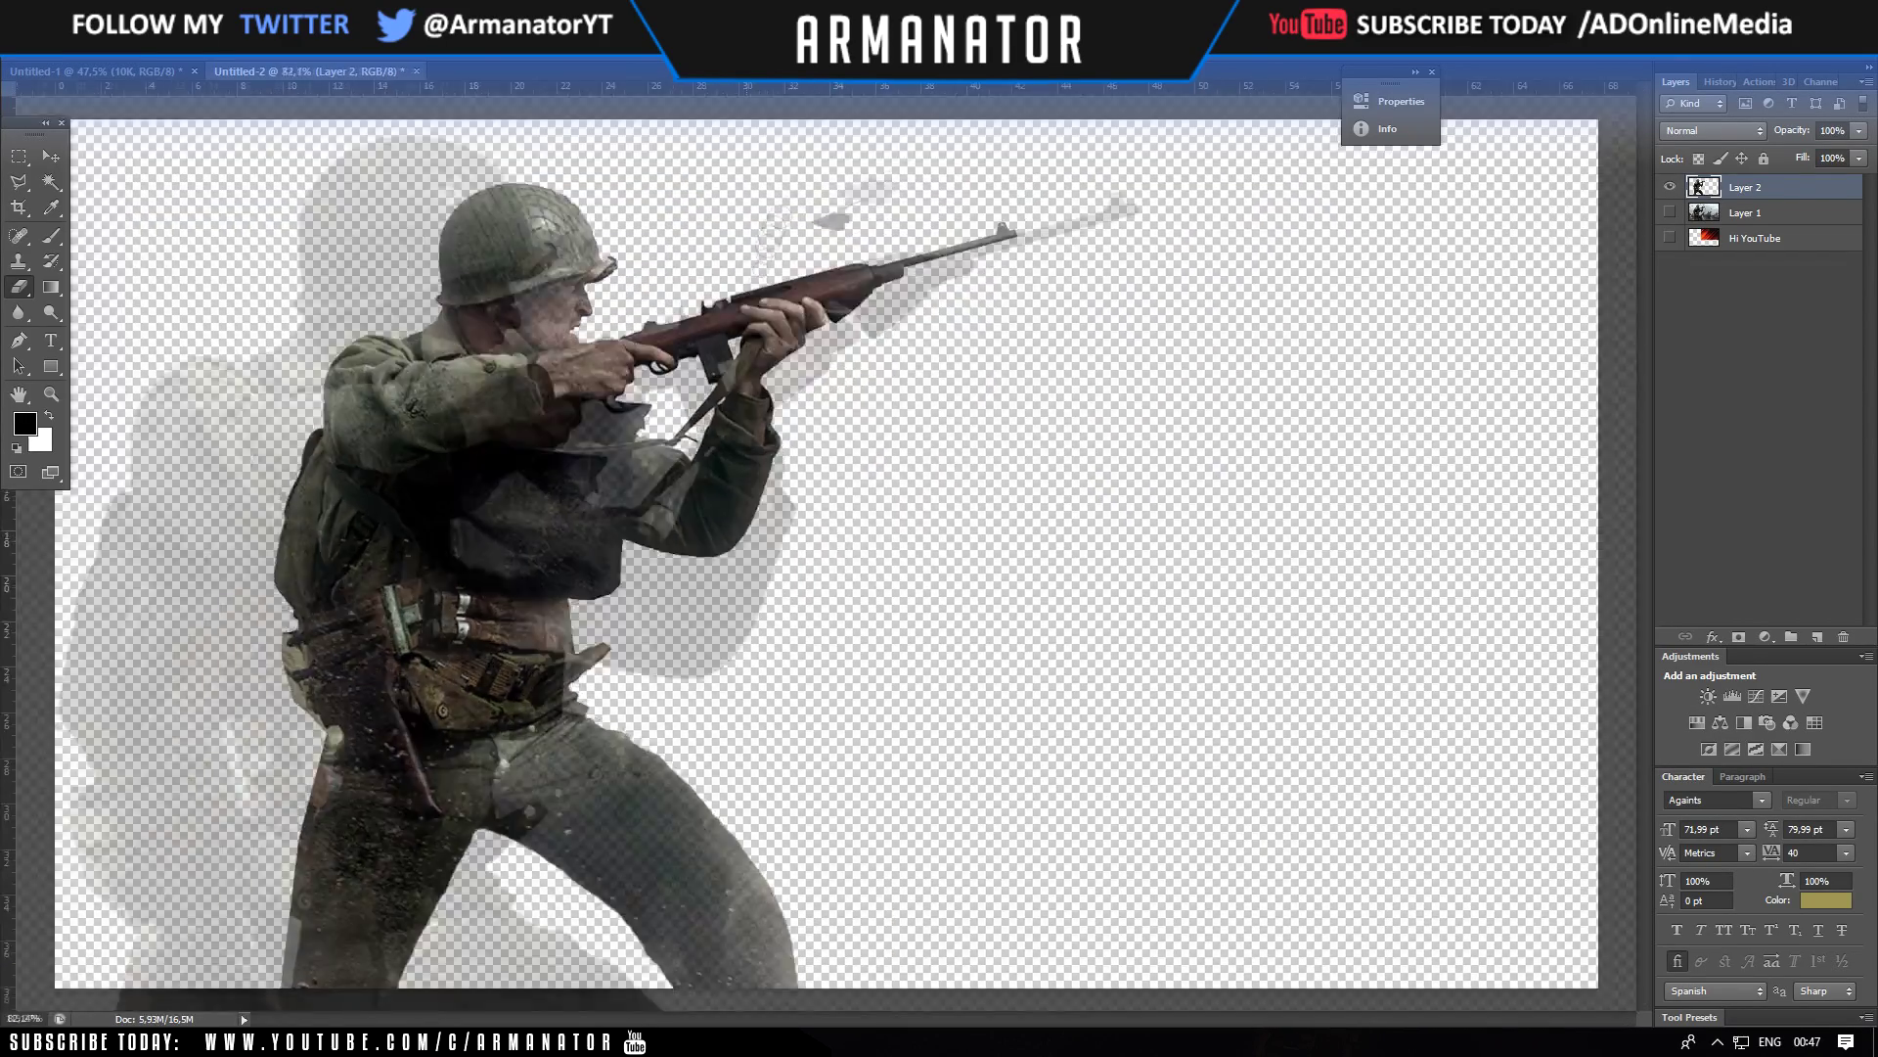
scroll(806, 206, "up", 3)
scroll(806, 206, "down", 3)
scroll(251, 746, "up", 2)
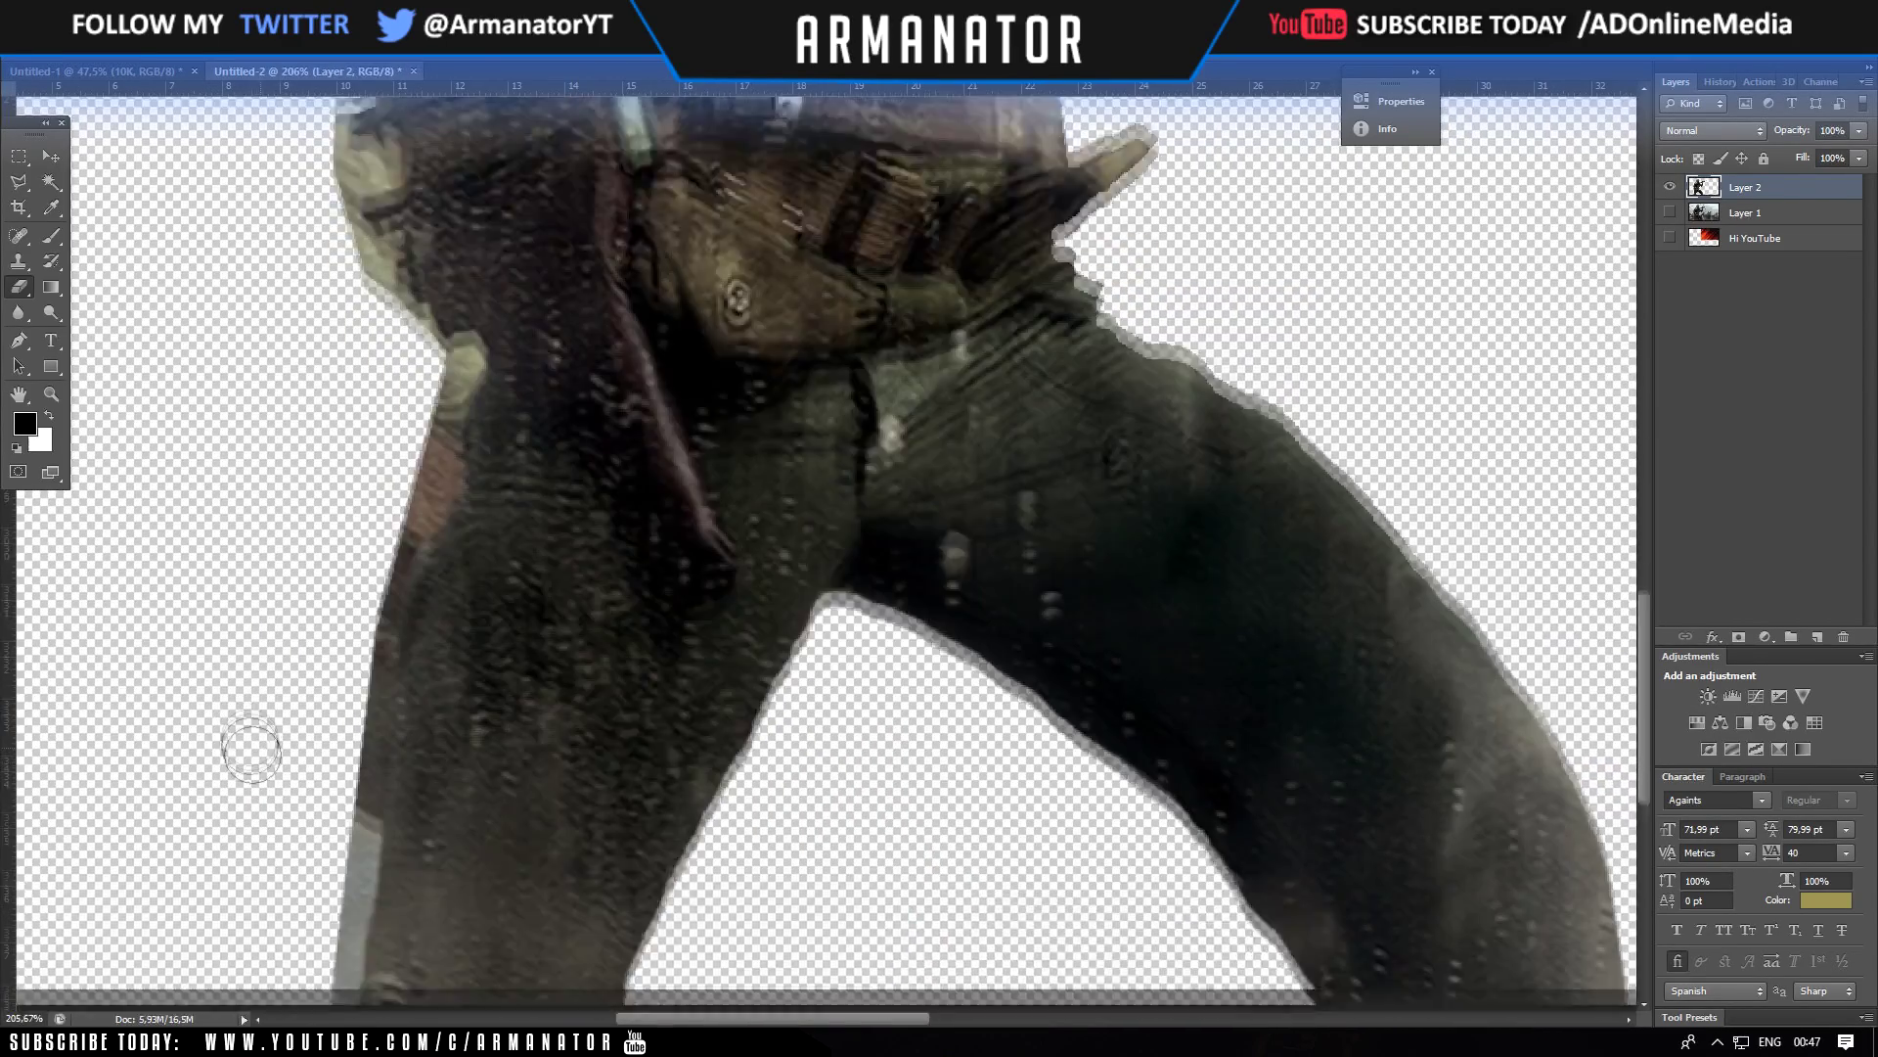
- Quick-select the whole left leg up to the crotch
key("w")
left_click_drag(392, 587, 457, 274)
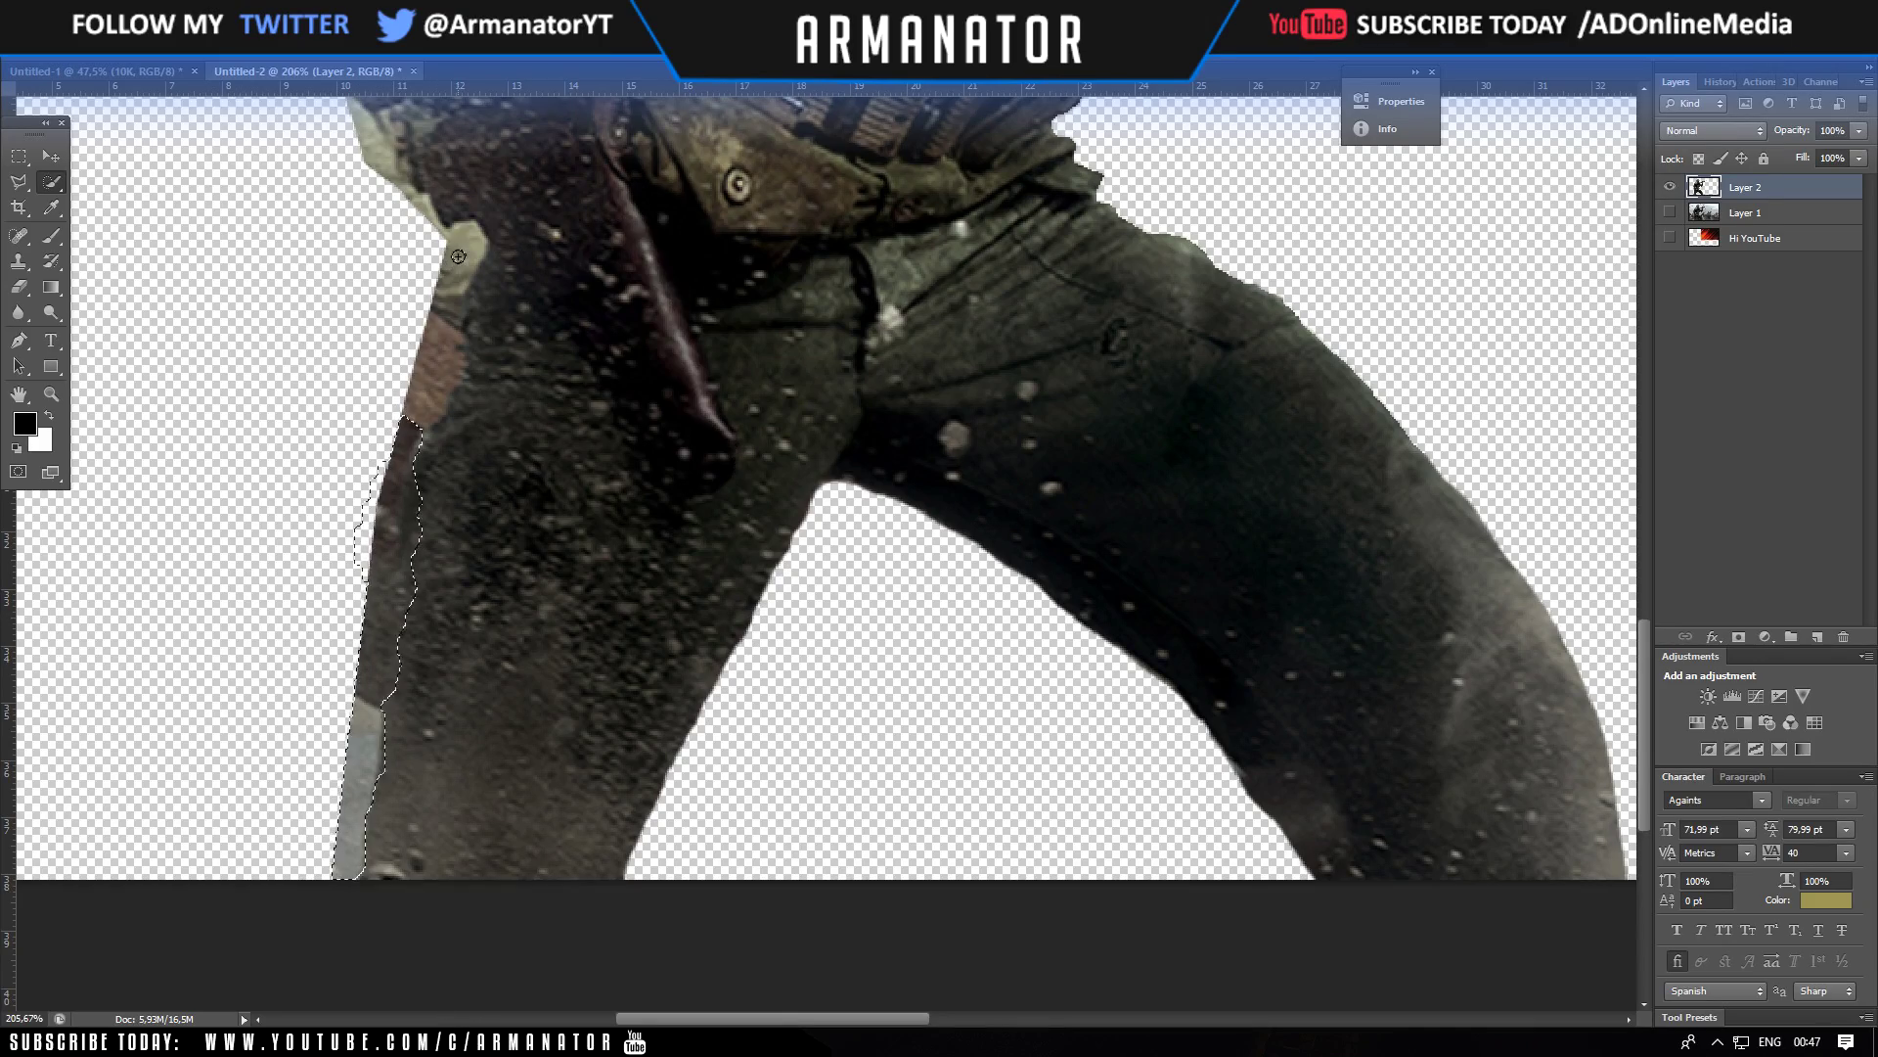
scroll(458, 256, "up", 1)
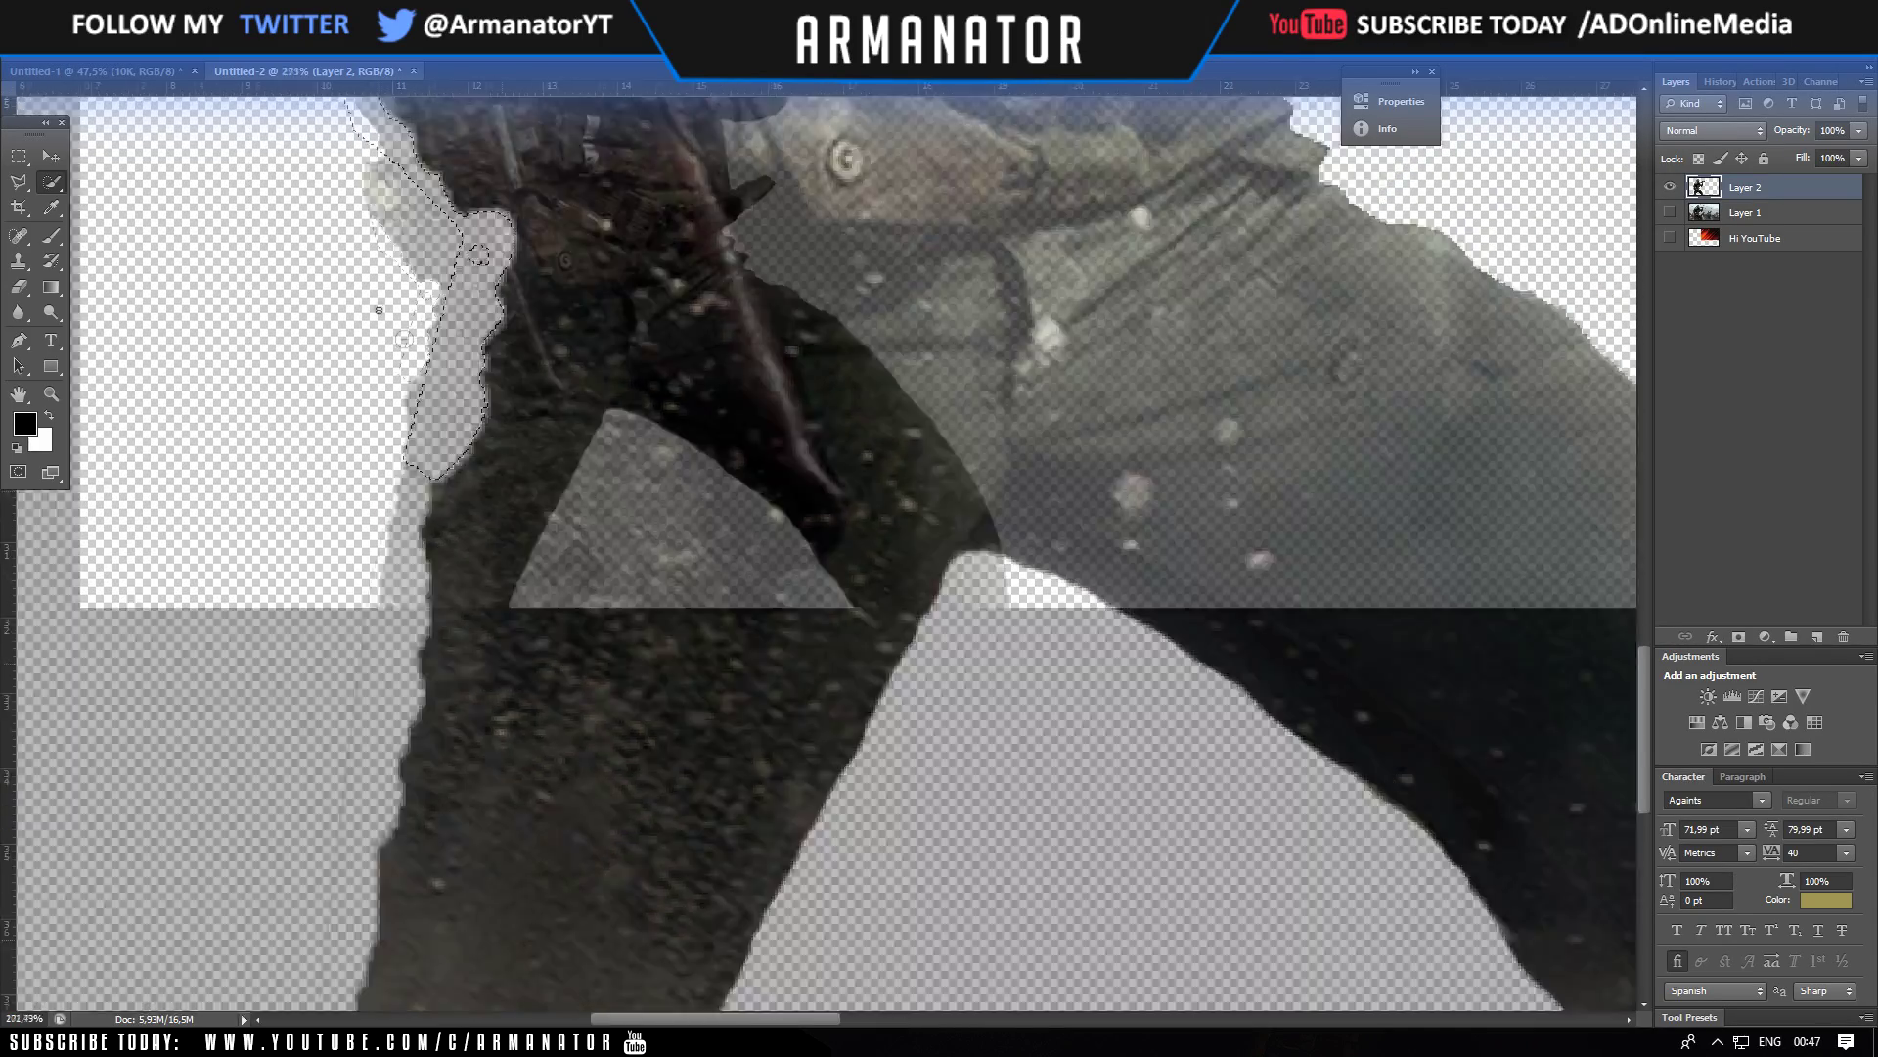
scroll(478, 255, "down", 2)
scroll(278, 462, "up", 3)
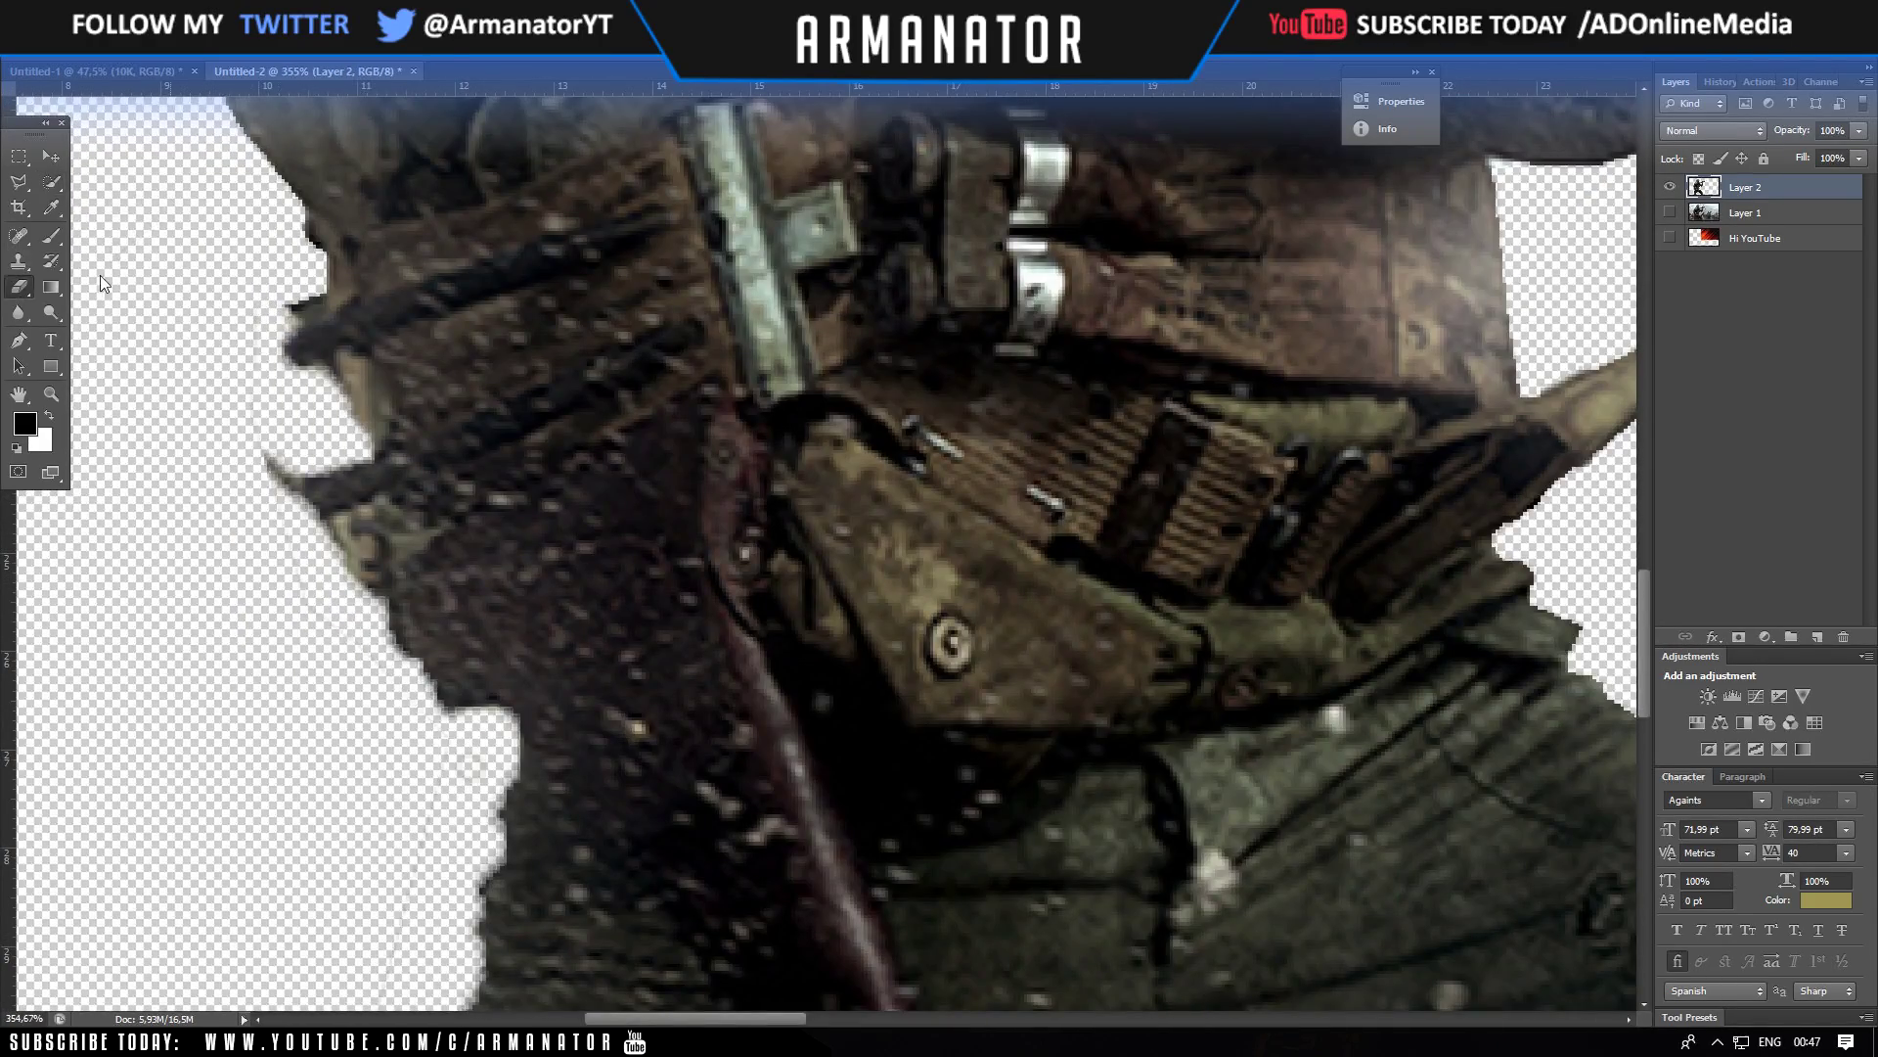
scroll(335, 461, "down", 2)
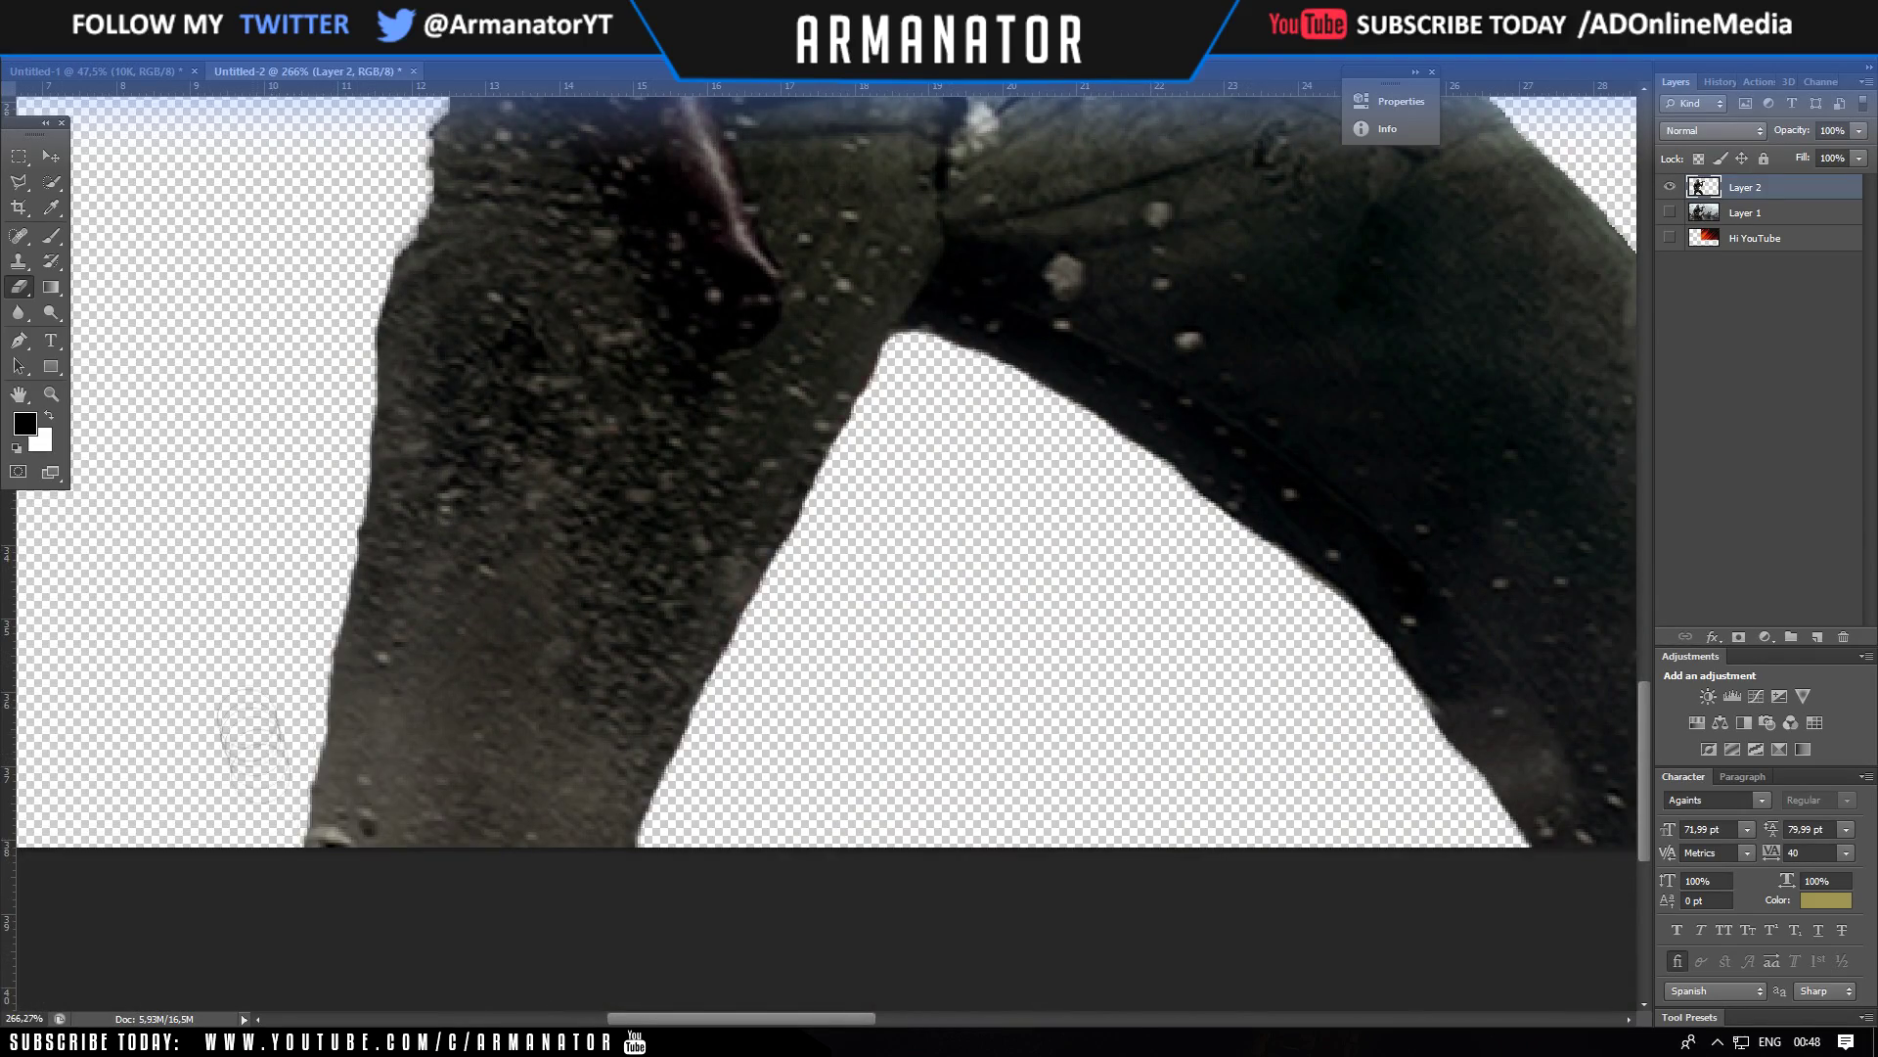
scroll(293, 685, "down", 3)
scroll(333, 509, "up", 5)
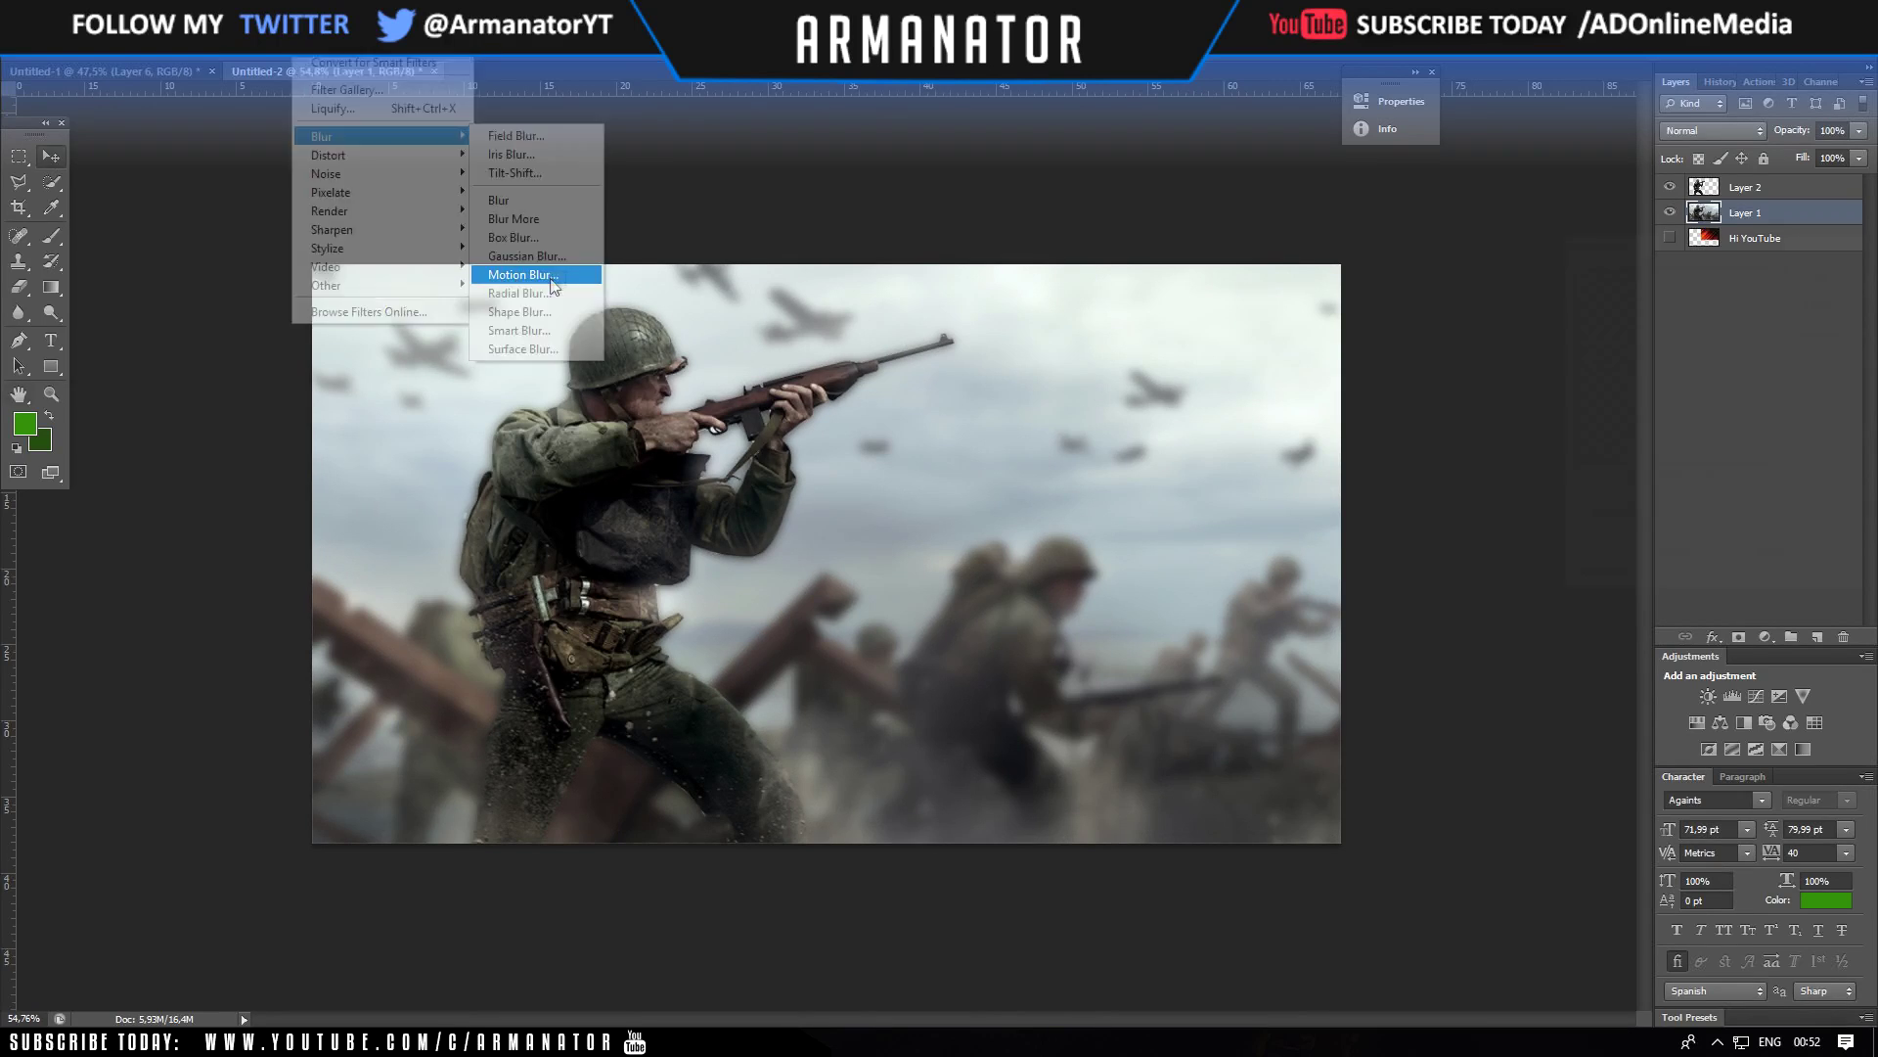
- Apply a Motion Blur to the background and add a new empty layer
left_click(523, 275)
left_click(1844, 274)
left_click(1816, 637)
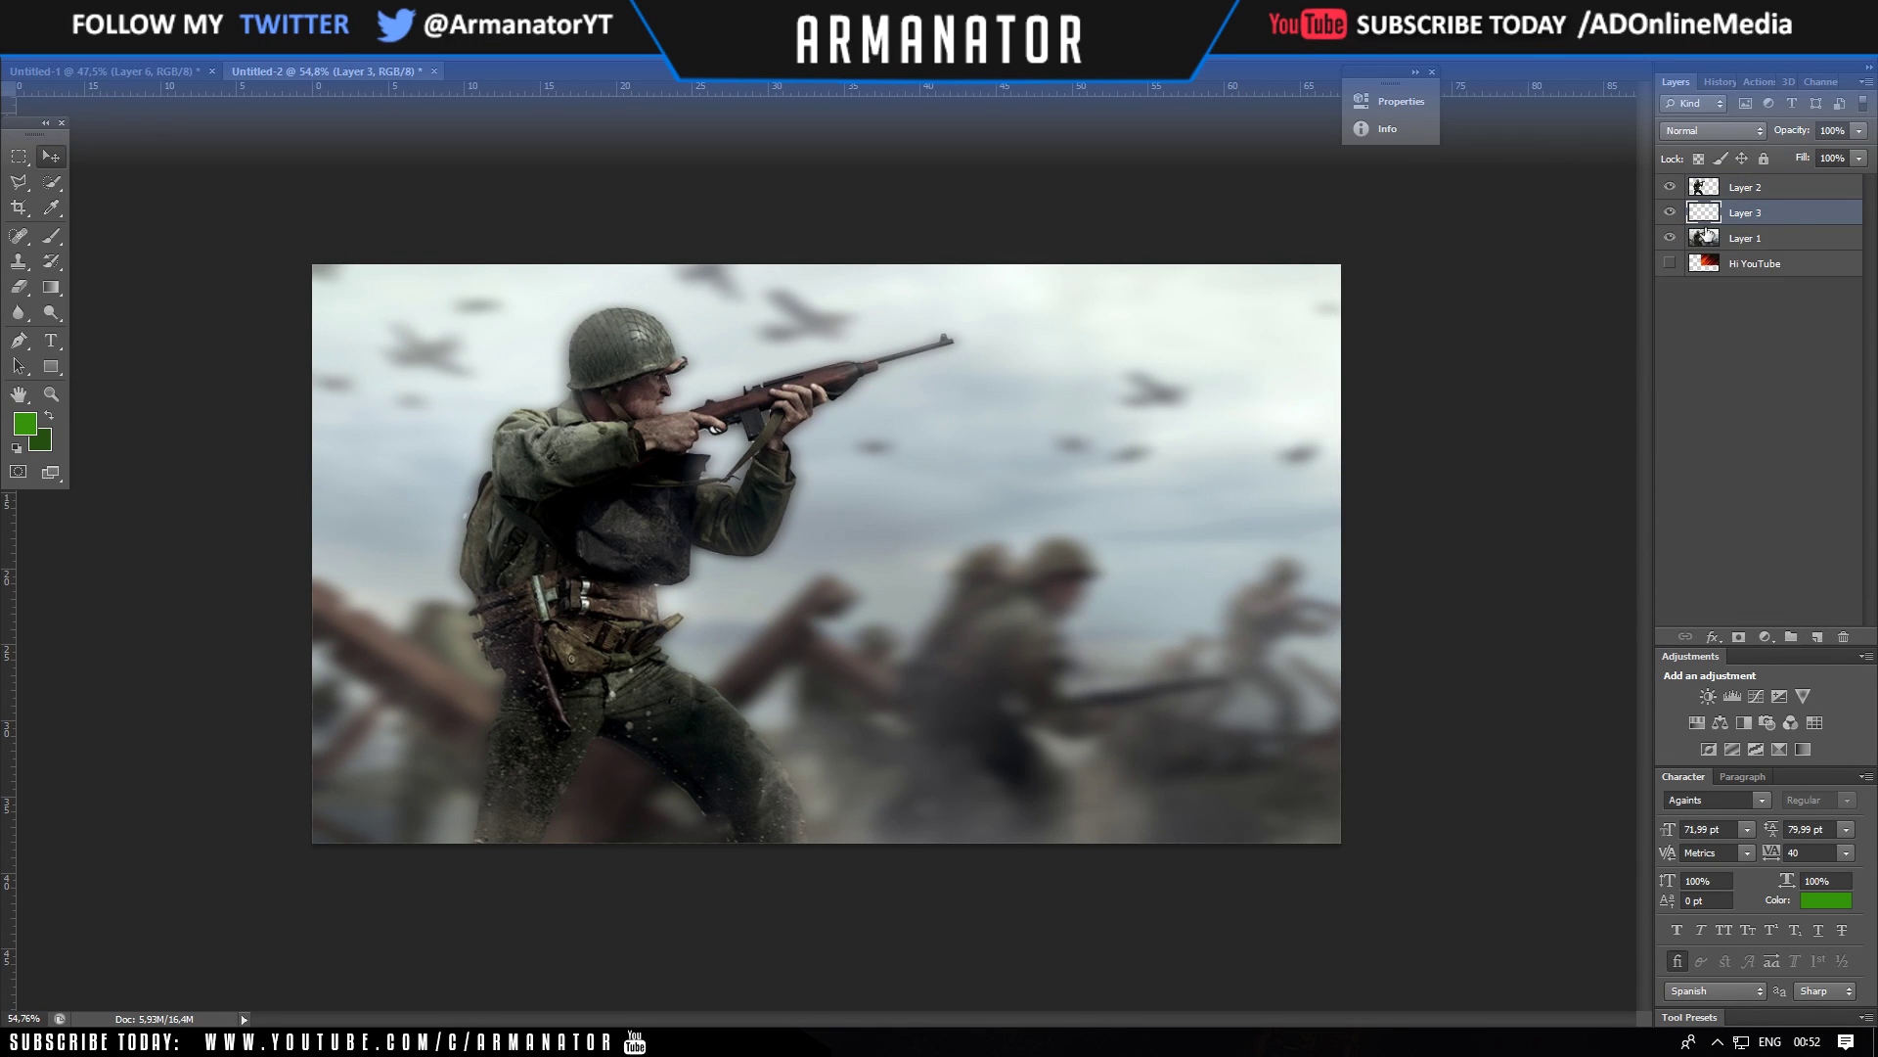
- Give Layer 3 a green Color Overlay in its Blending Options
right_click(1751, 212)
left_click(1769, 219)
left_click(1366, 755)
left_click(1680, 591)
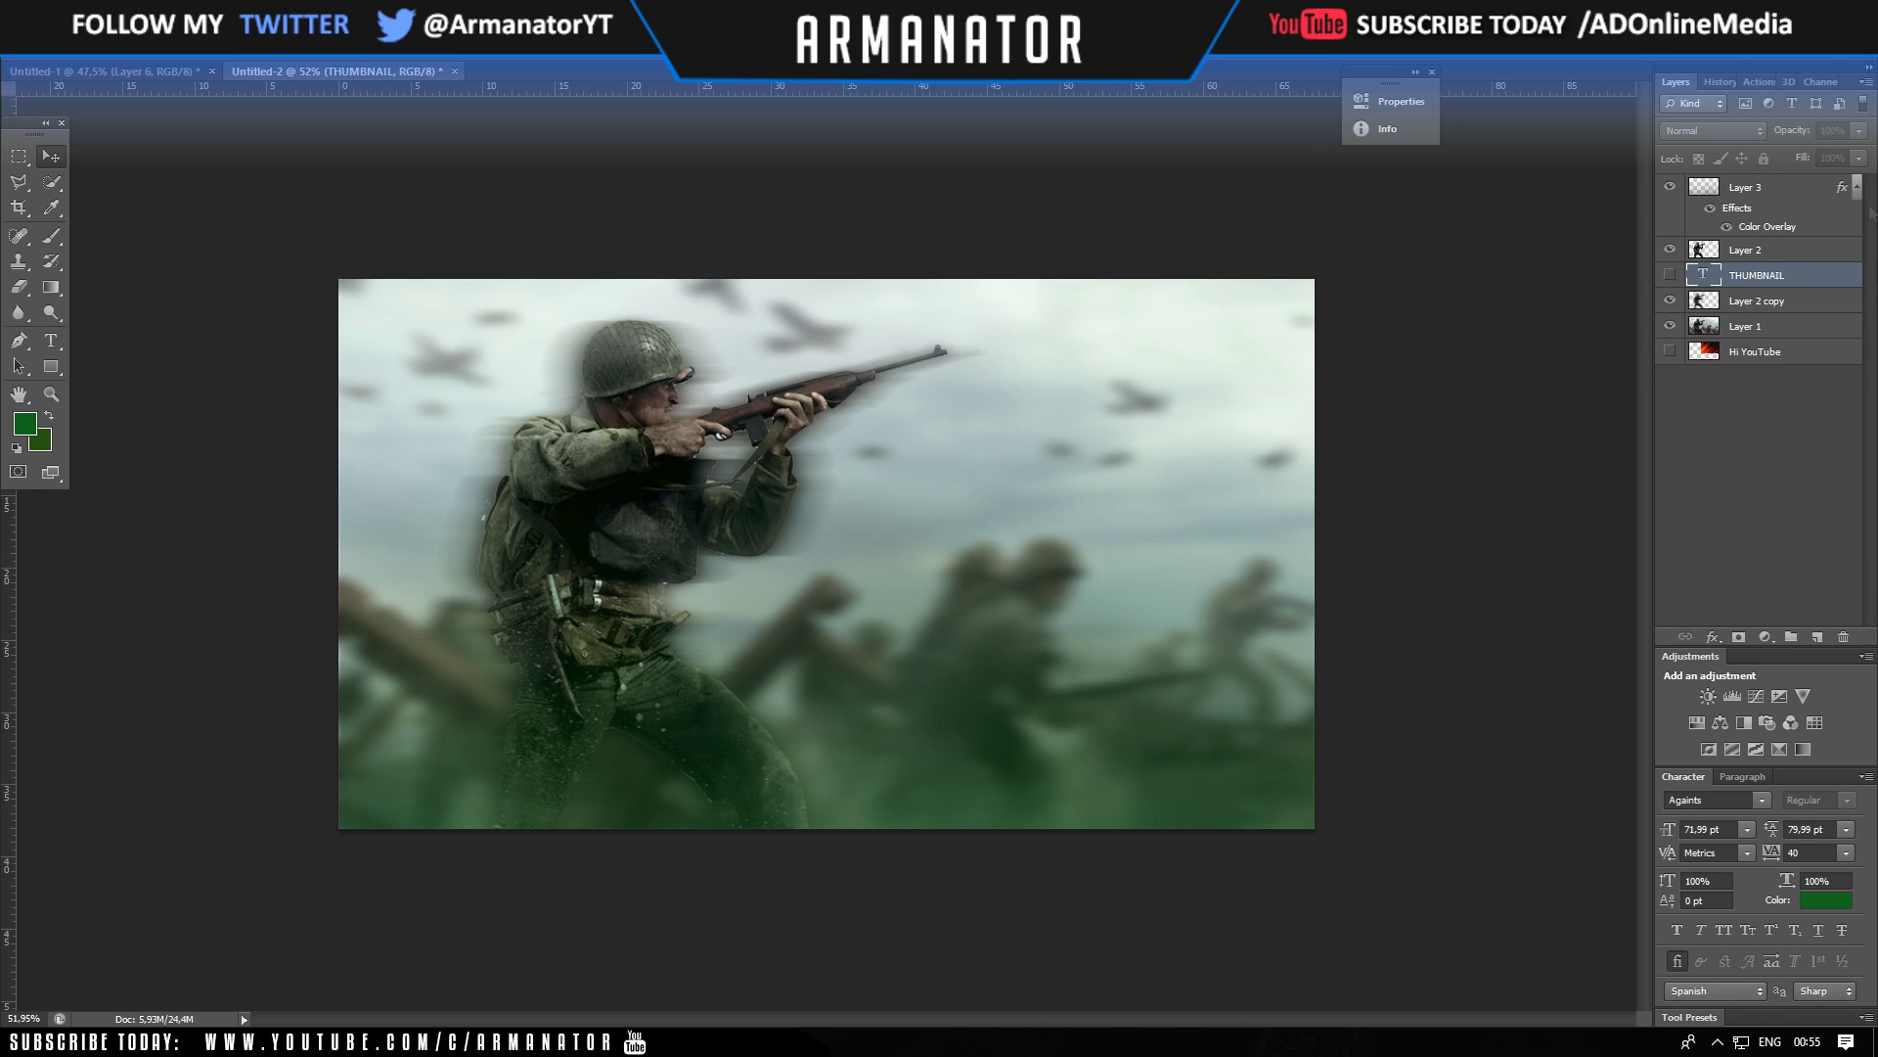
double_click(1729, 260)
- Add a white outline stroke around the soldier layer
left_click(1304, 670)
left_click(1526, 685)
left_click(1444, 464)
left_click(1852, 453)
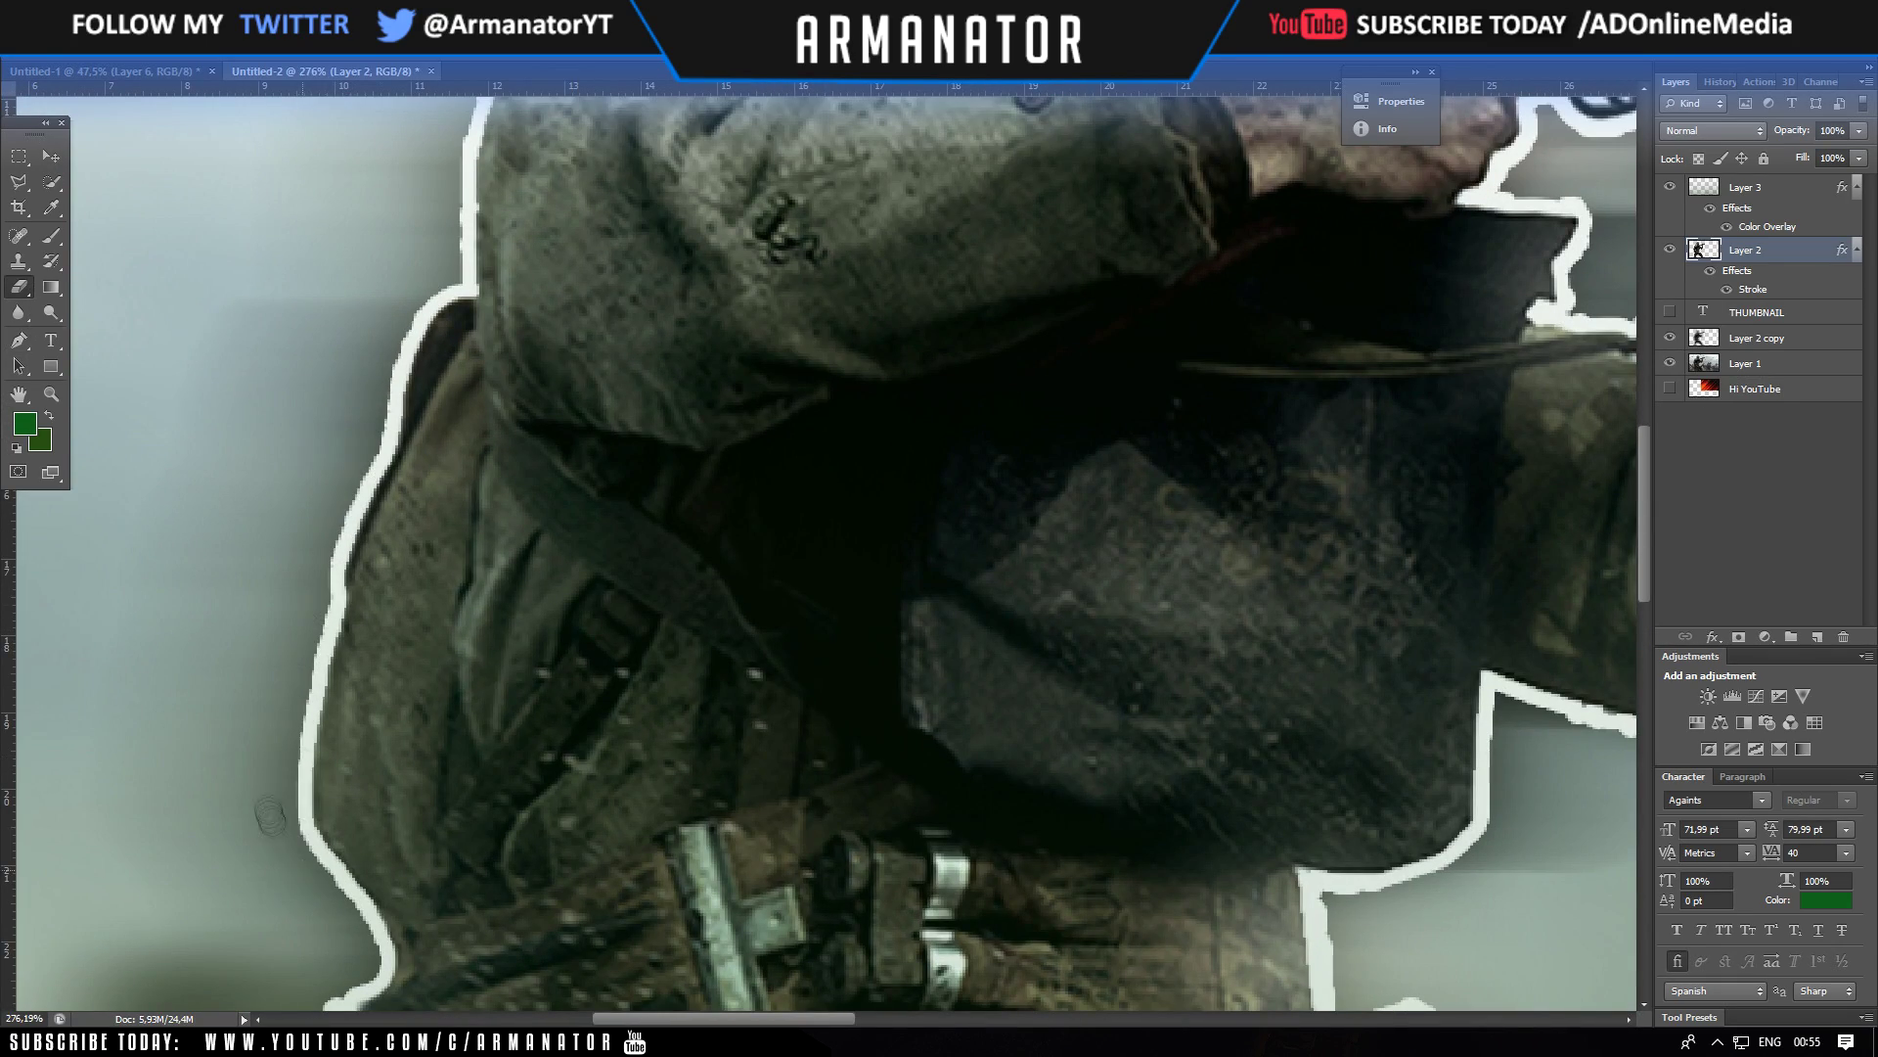
- Inspect the outline and nudge the soldier slightly to the left
scroll(269, 815, "down", 5)
scroll(406, 780, "up", 6)
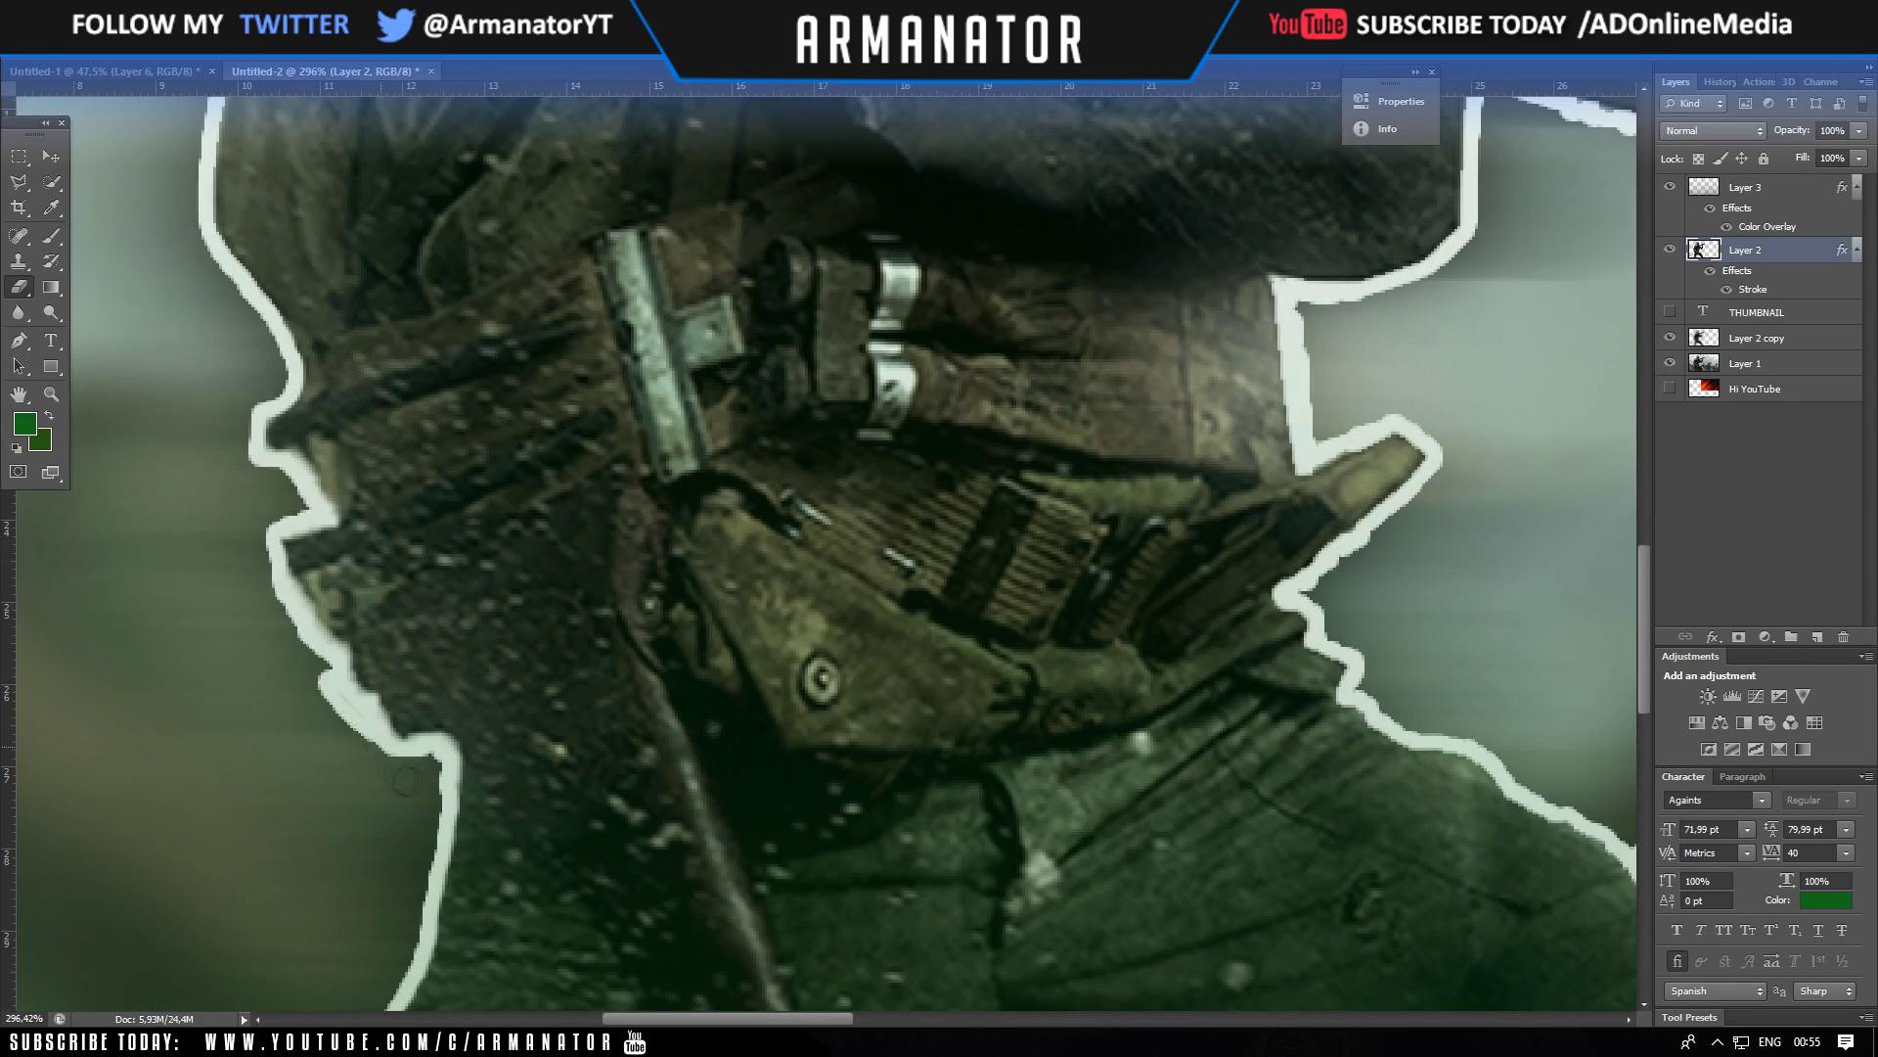
scroll(780, 618, "down", 2)
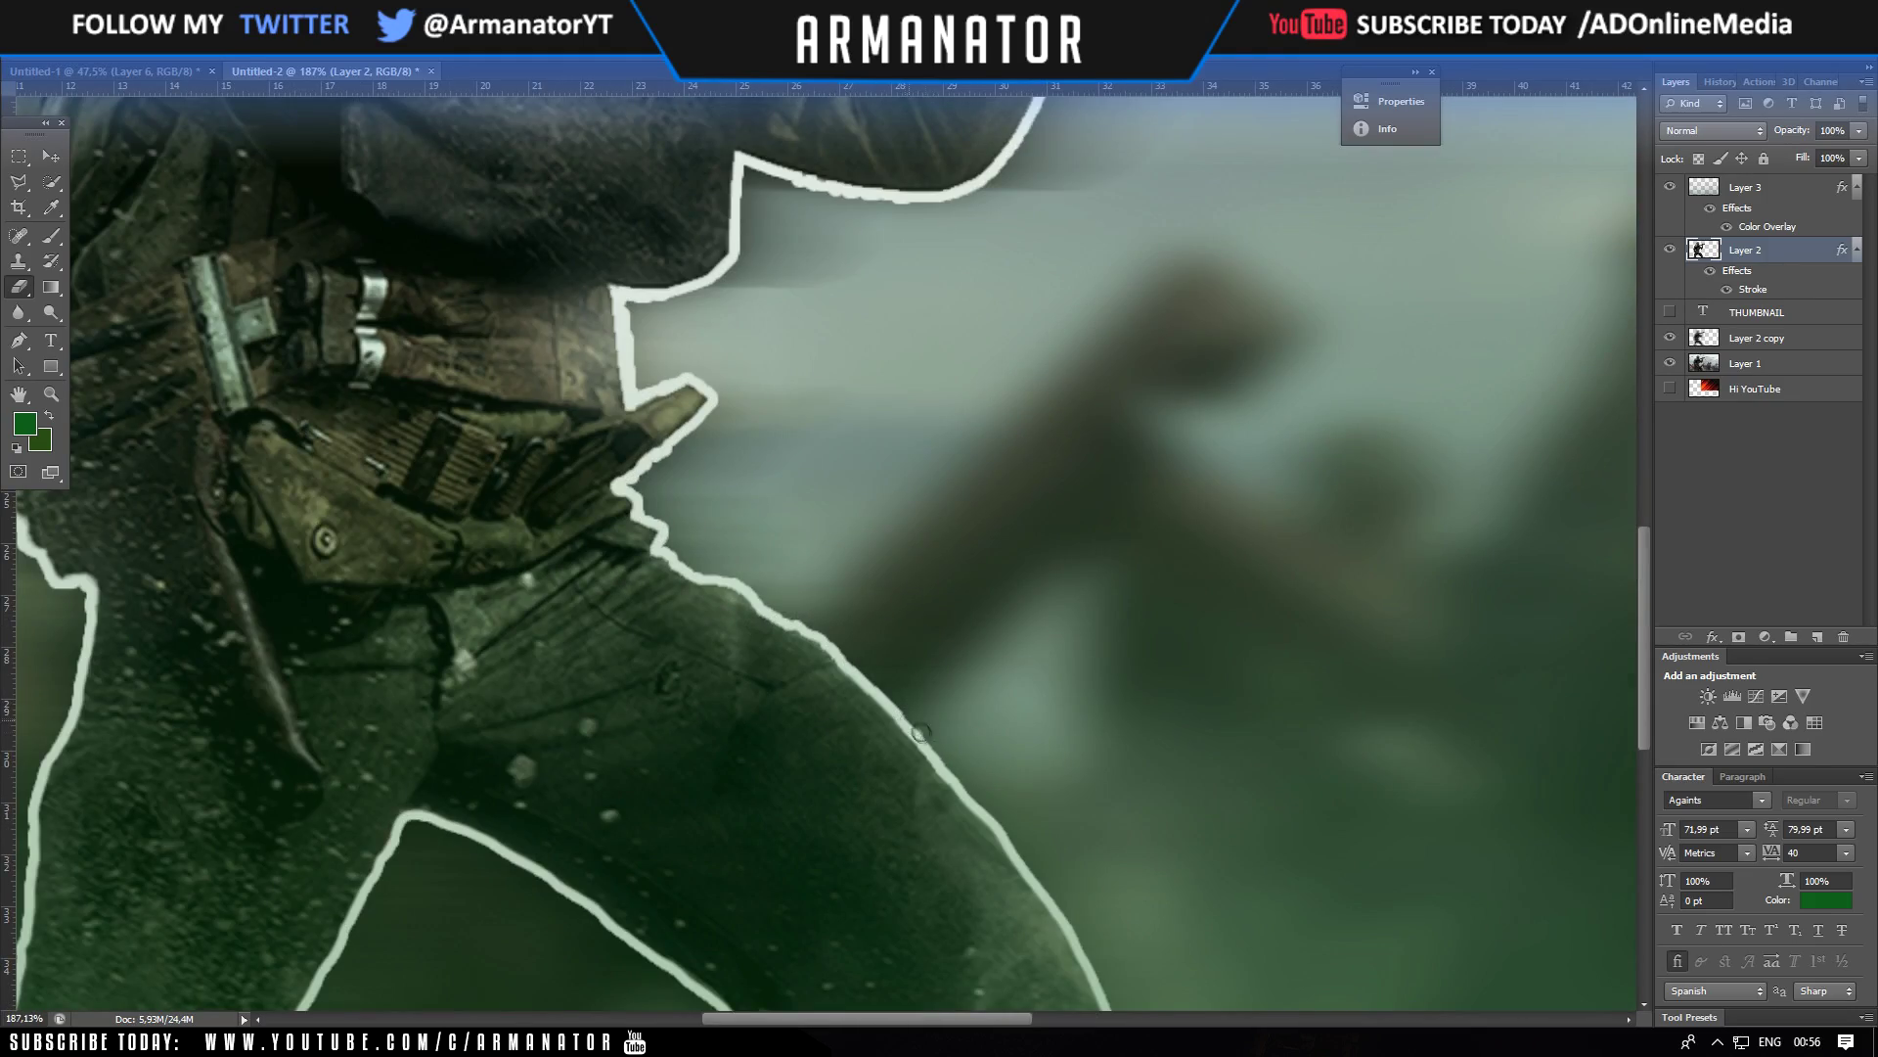
scroll(921, 732, "down", 4)
scroll(843, 352, "up", 6)
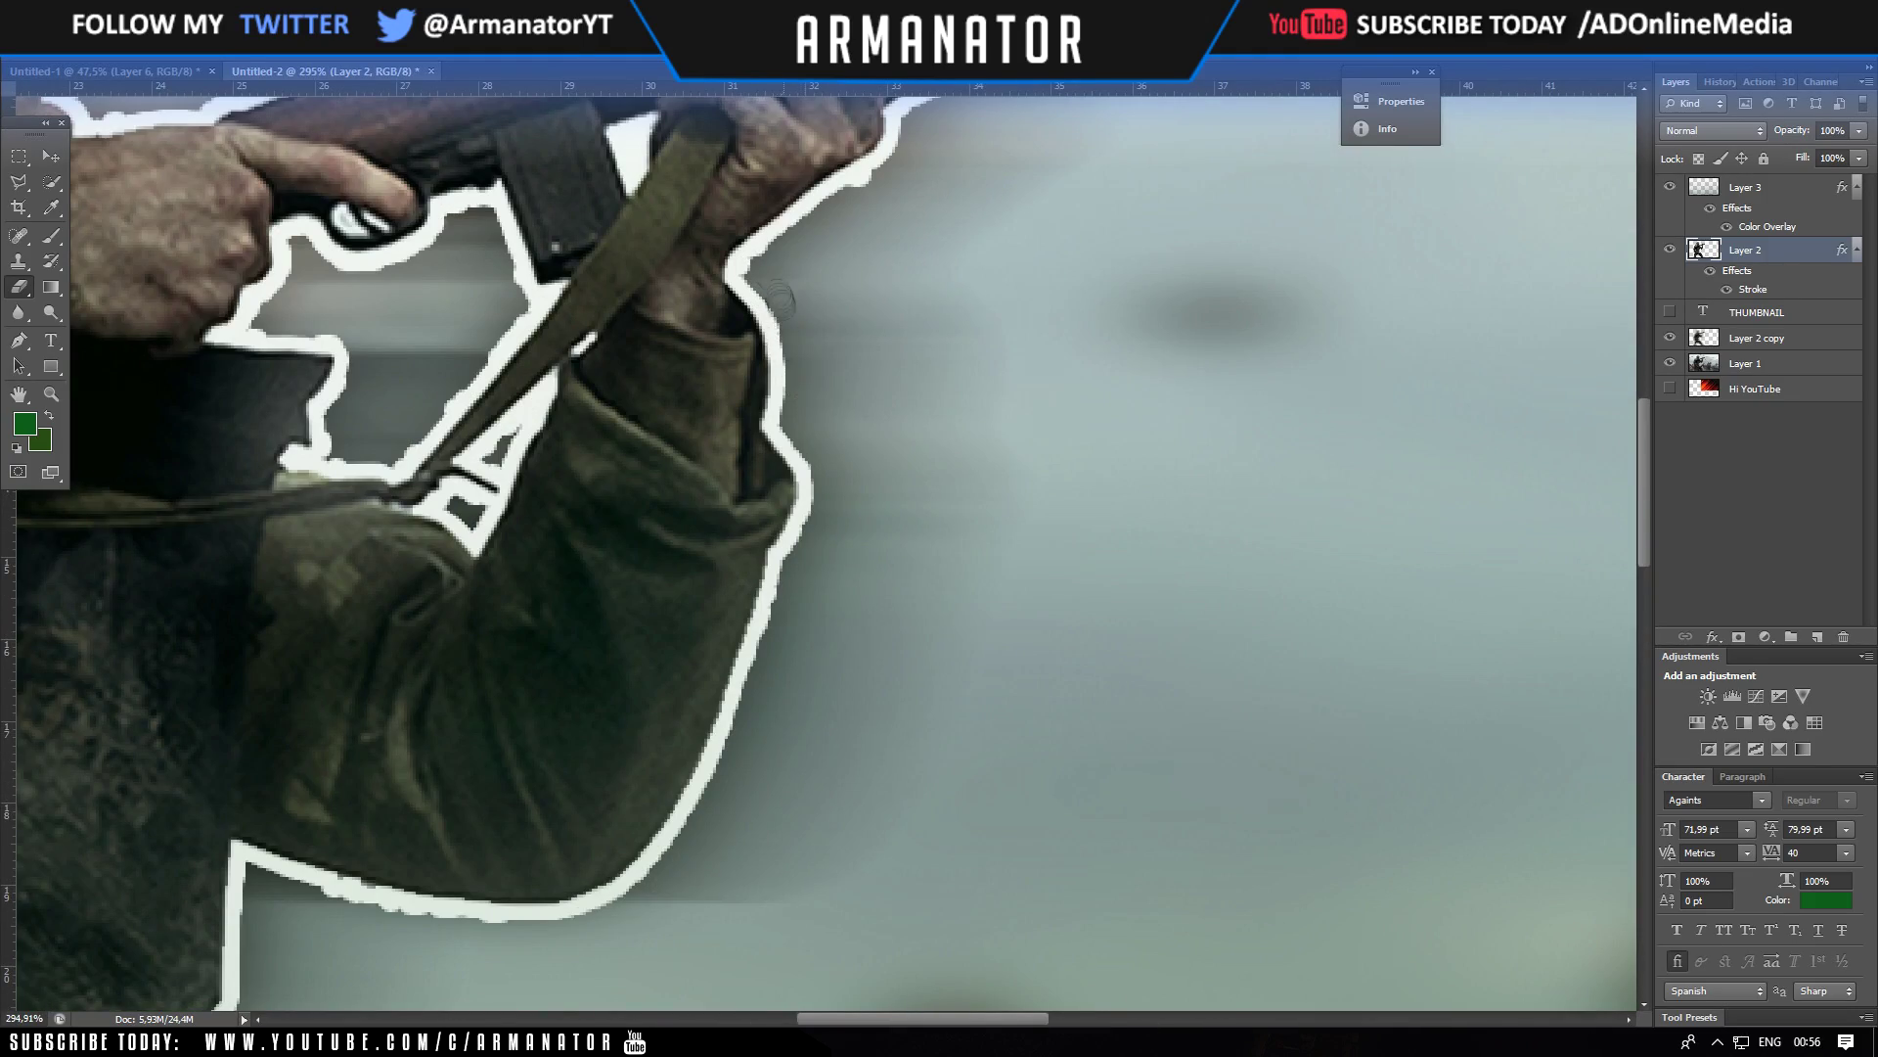
scroll(900, 177, "down", 4)
scroll(585, 340, "up", 3)
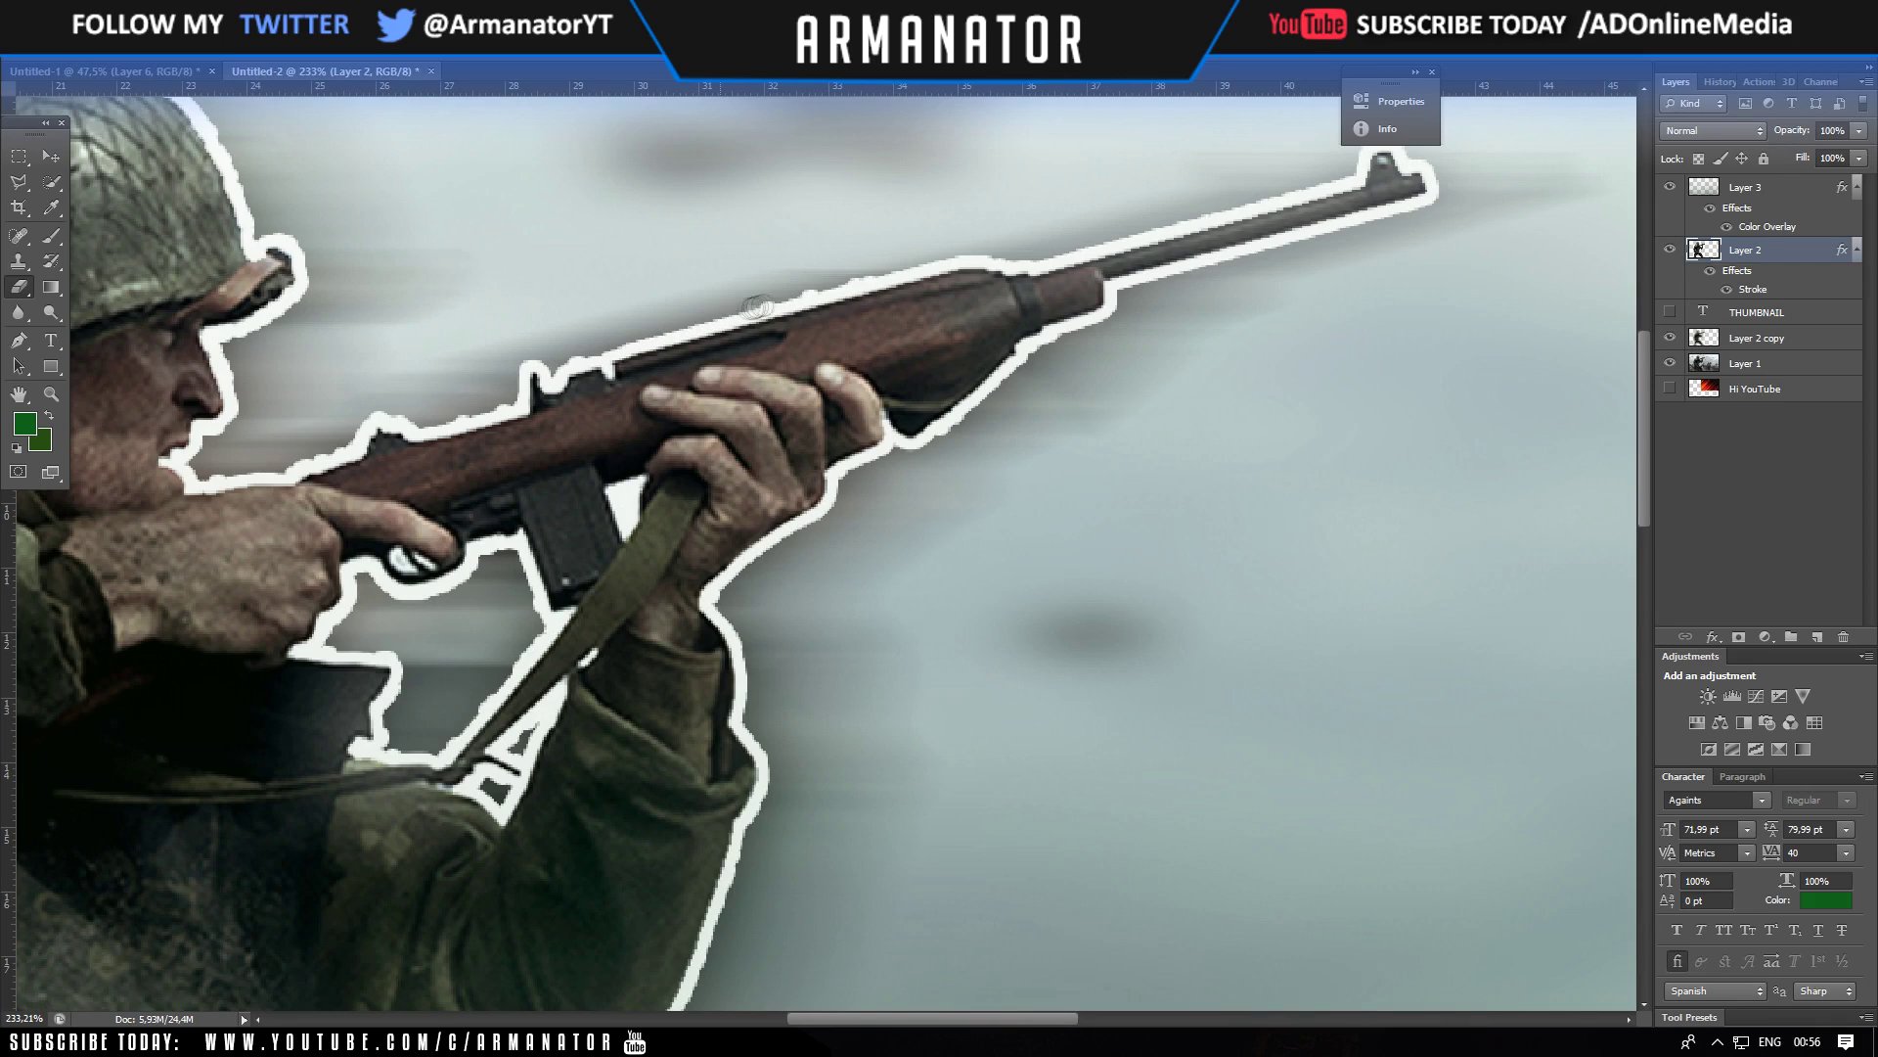
scroll(377, 418, "down", 4)
scroll(949, 396, "up", 5)
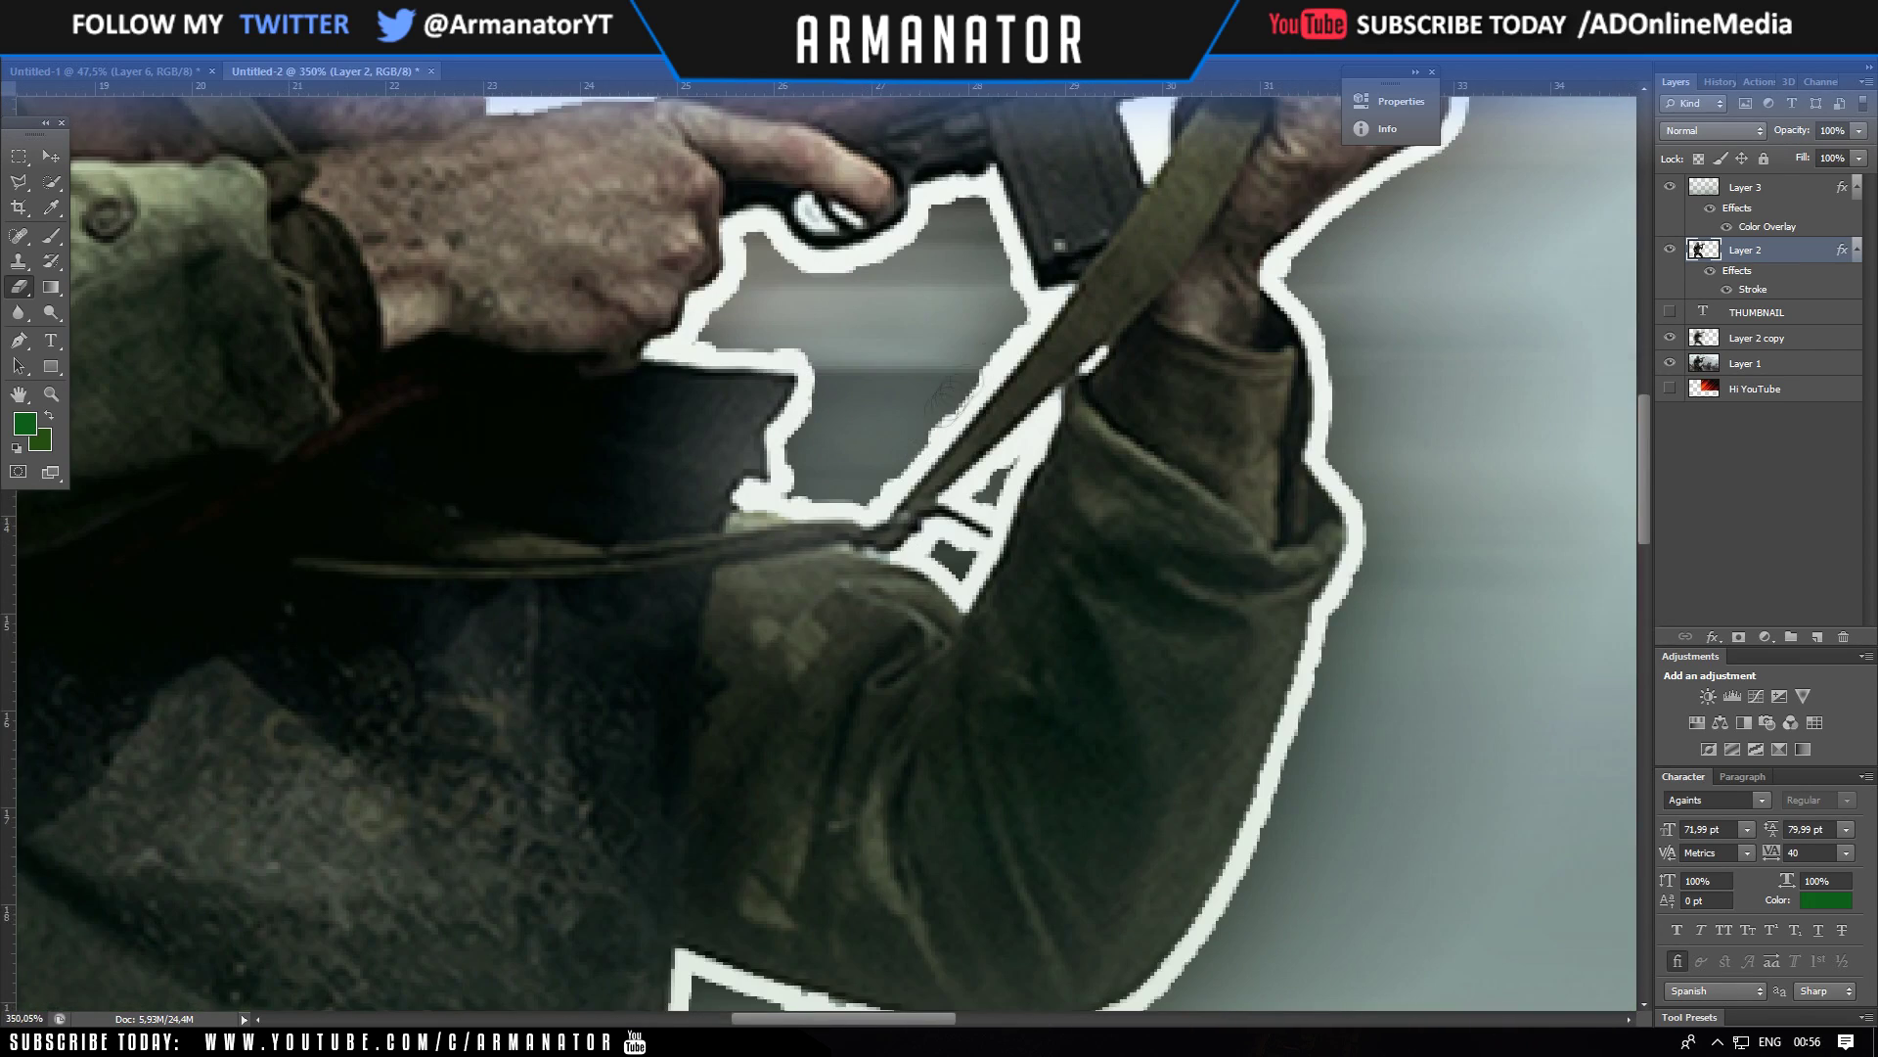
scroll(824, 378, "down", 5)
key("v")
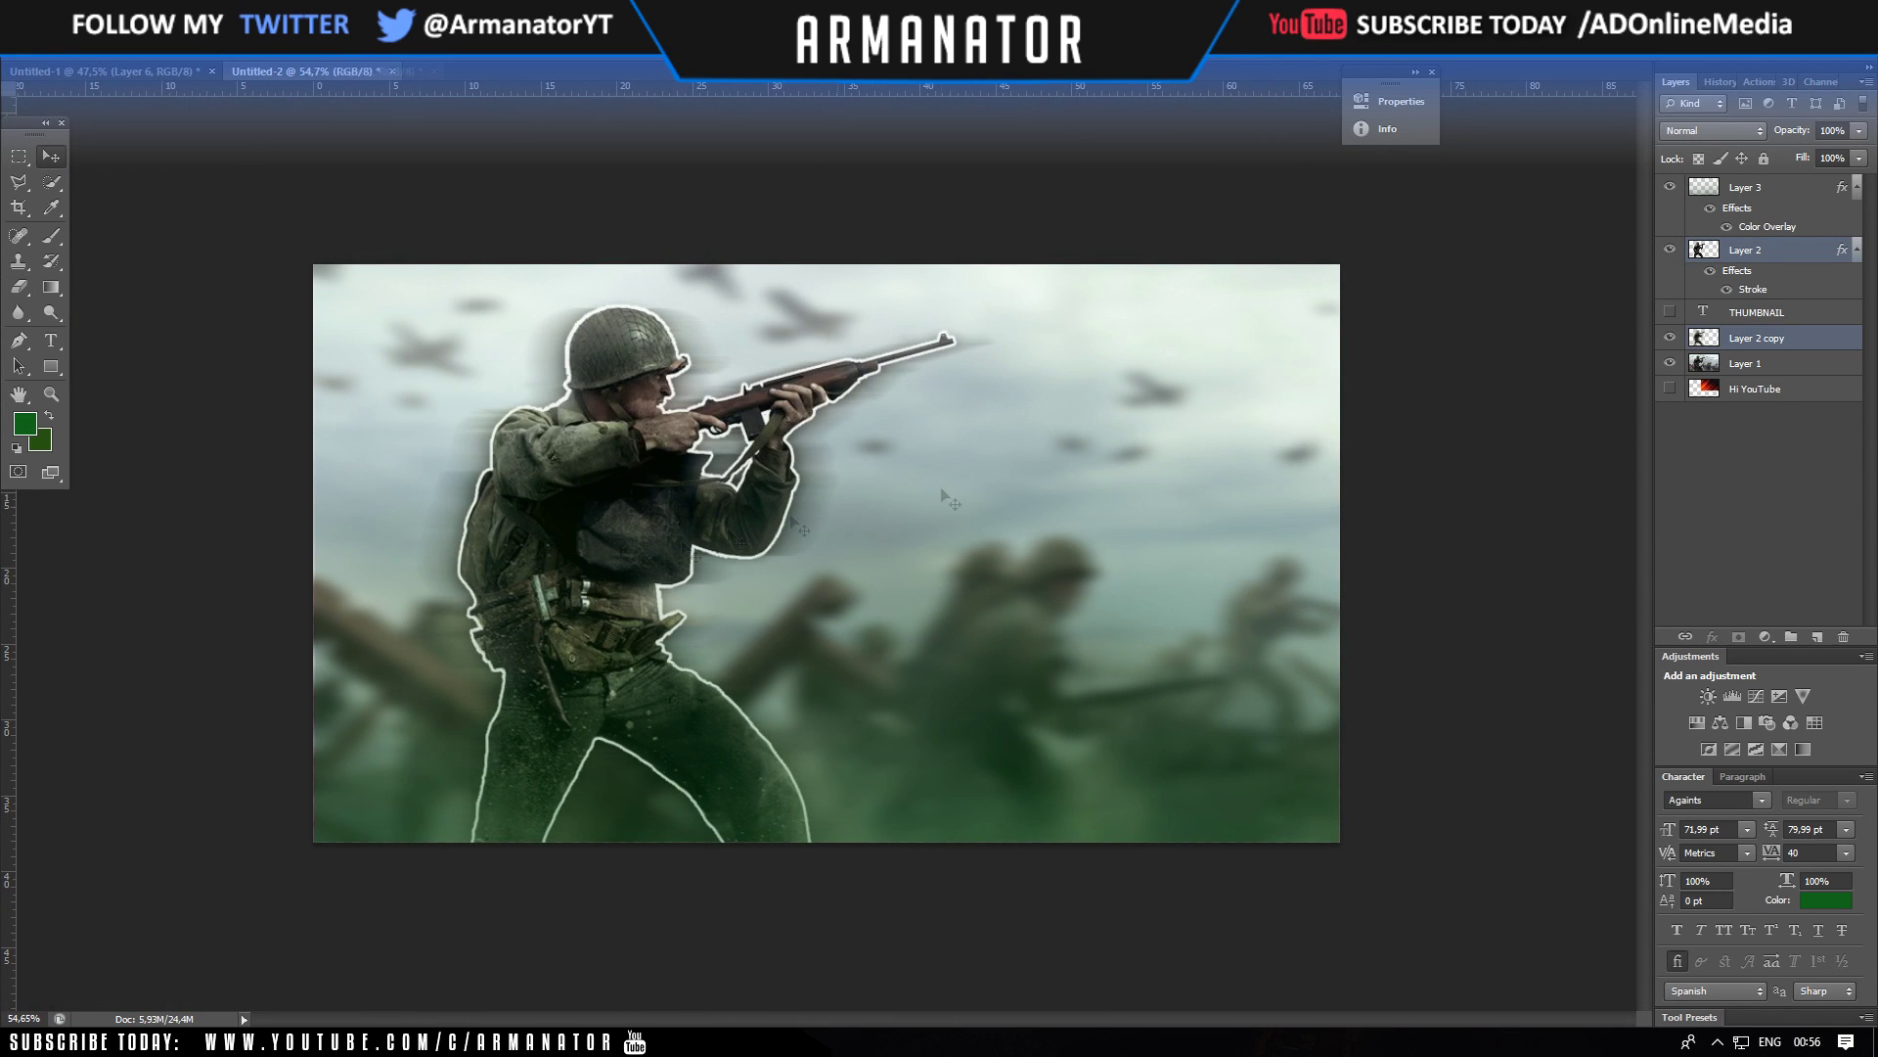
left_click_drag(641, 579, 630, 582)
scroll(630, 581, "up", 1)
- Type 'THUMBNAIL' in the Long Shot font, scale it up right of the soldier
key("t")
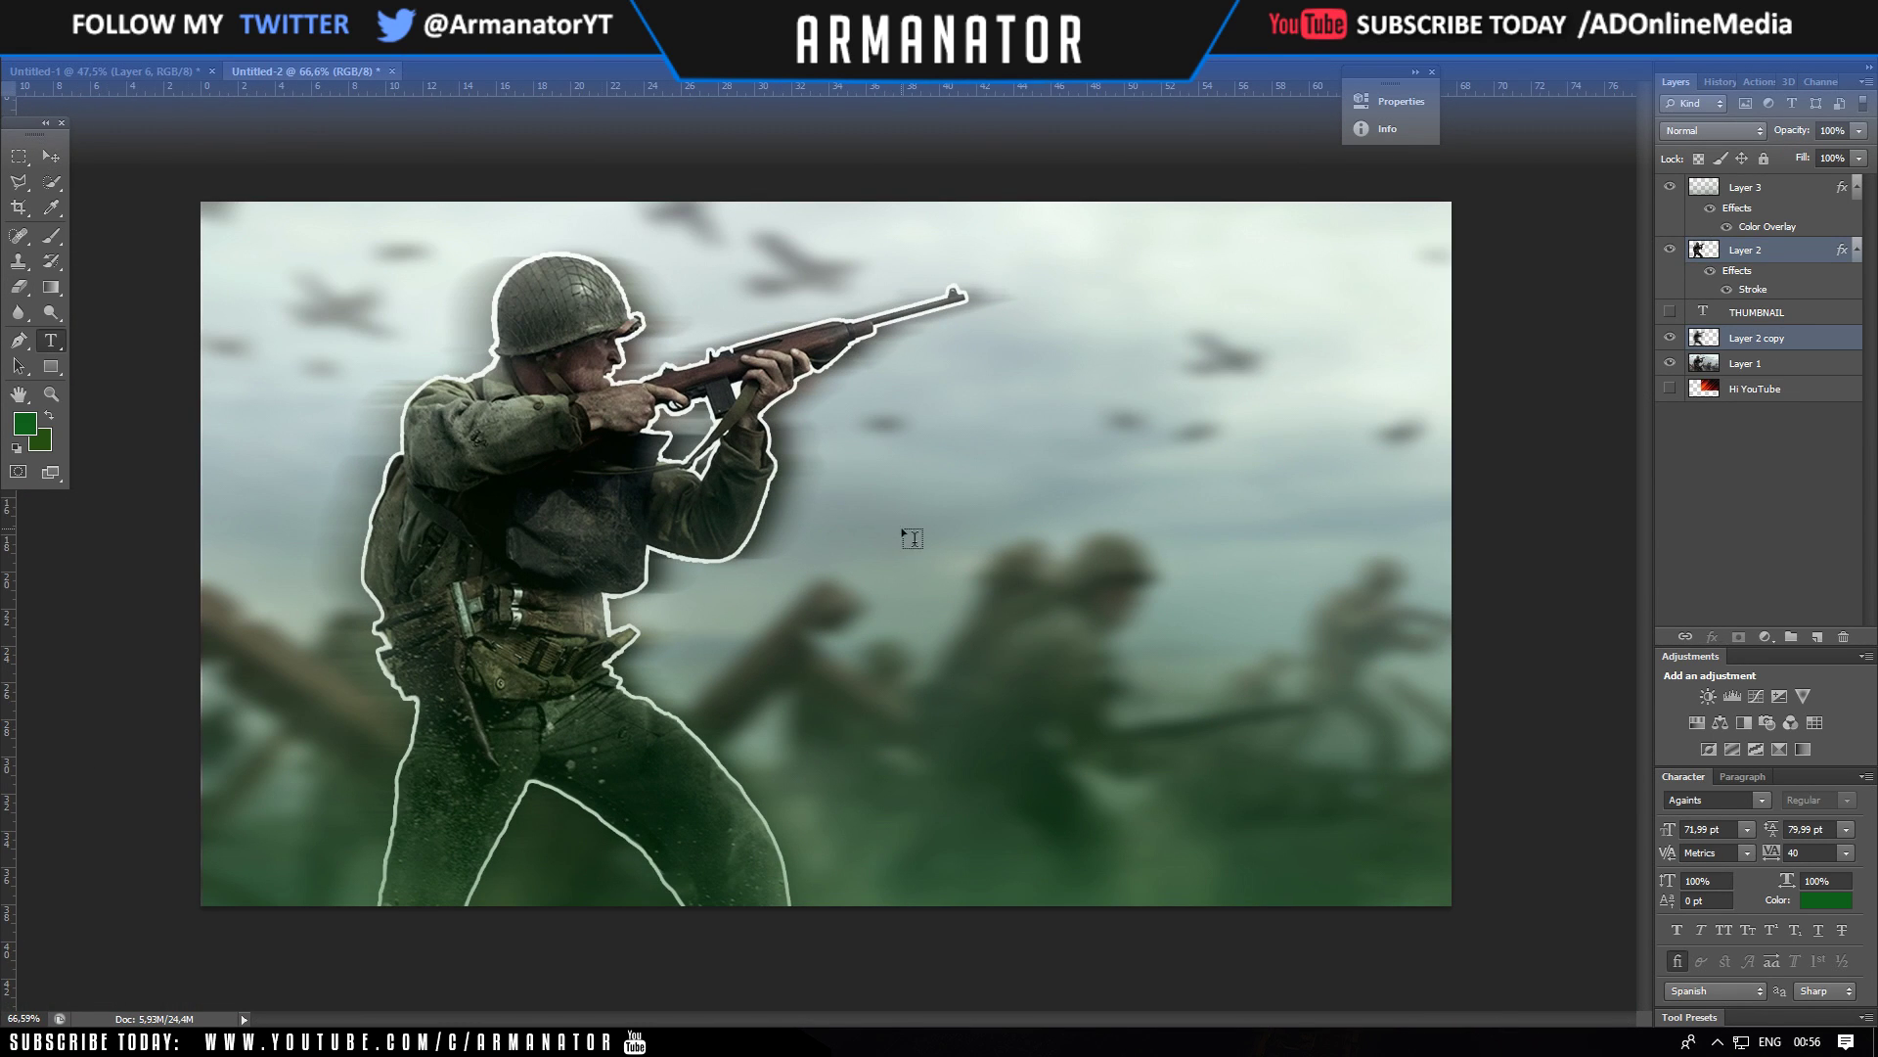
left_click(911, 538)
type("THUMBNAIL")
key("ctrl+a")
type("Long Shot")
left_click(53, 157)
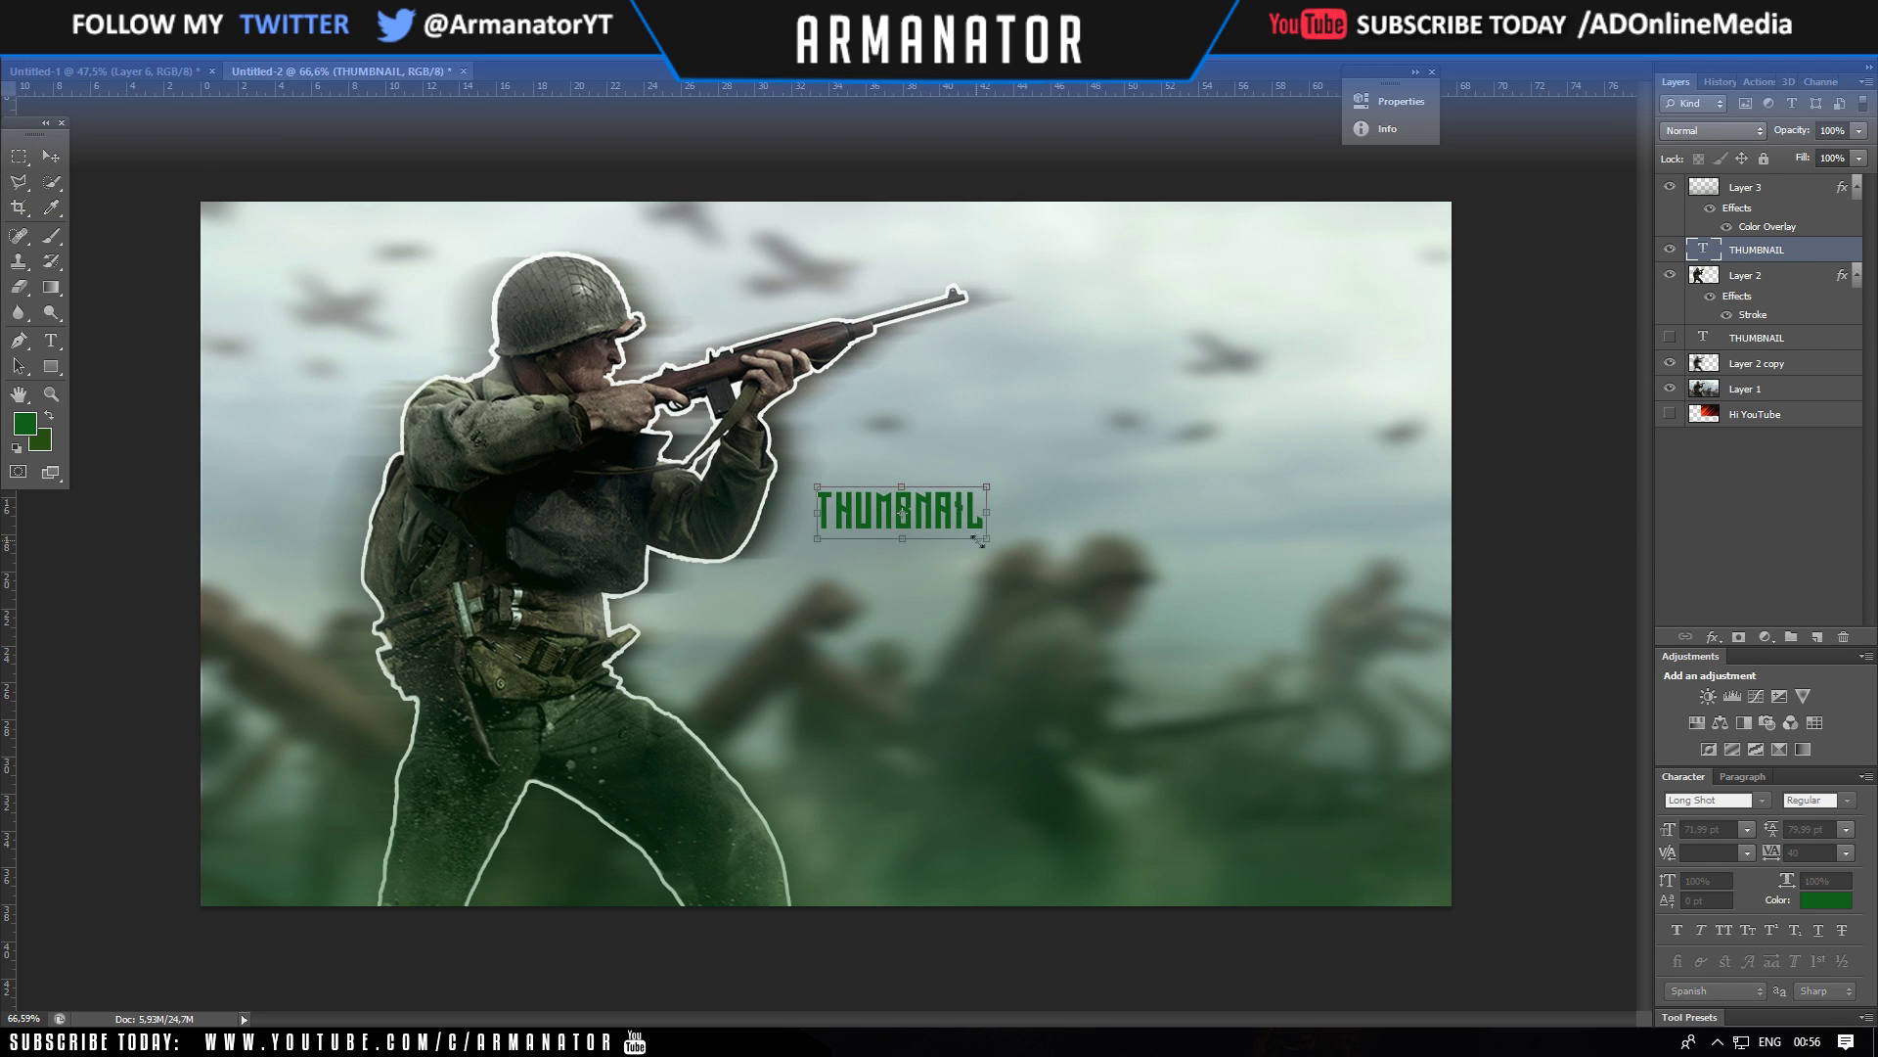
left_click_drag(975, 540, 1449, 705)
left_click_drag(1062, 536, 1066, 538)
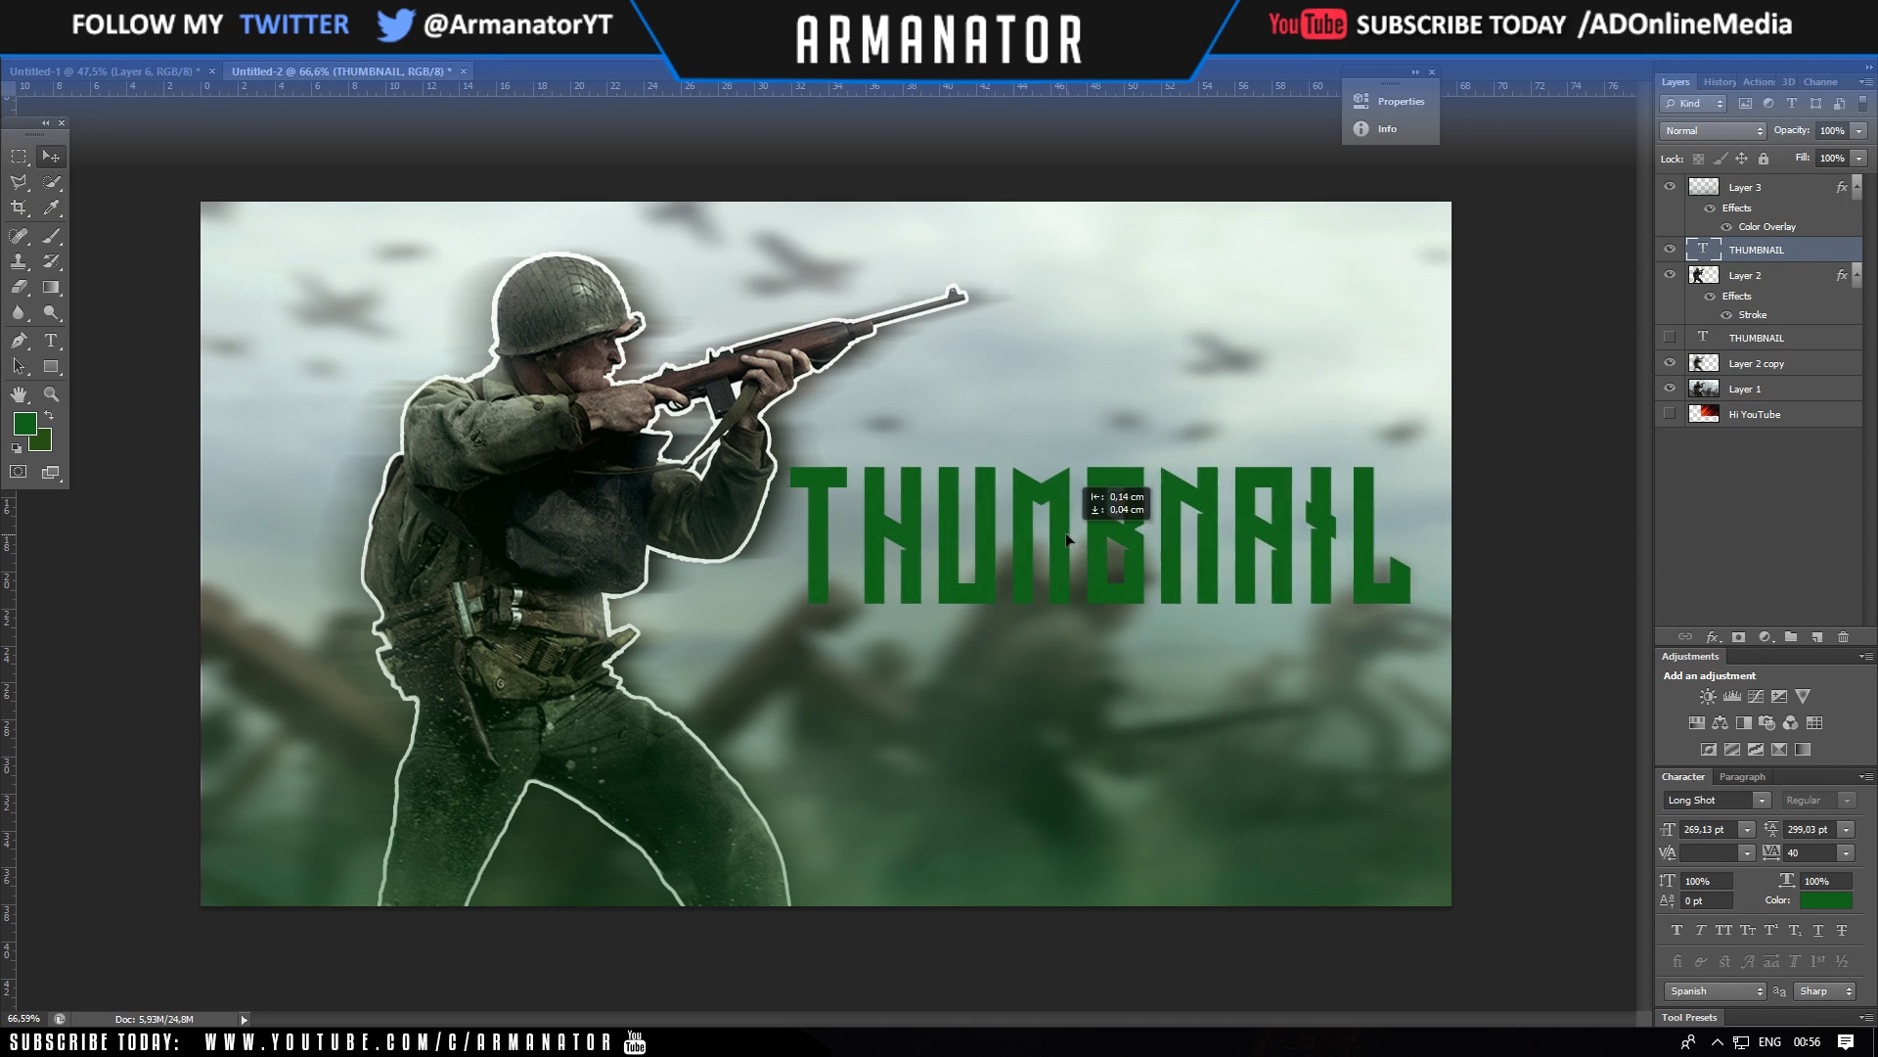
- Give the THUMBNAIL title a white Color Overlay and reposition it
double_click(1800, 250)
left_click(1341, 756)
left_click(1677, 591)
left_click(1444, 464)
left_click(1858, 450)
left_click(1837, 551)
mouse_move(1252, 489)
left_mouse_down()
mouse_move(1223, 528)
mouse_move(1262, 509)
left_mouse_up()
- Add a size-70 Drop Shadow to the title and nudge it right
double_click(1800, 250)
left_click(1344, 842)
mouse_move(1550, 715)
left_mouse_down()
mouse_move(1576, 715)
mouse_move(1554, 694)
left_mouse_up()
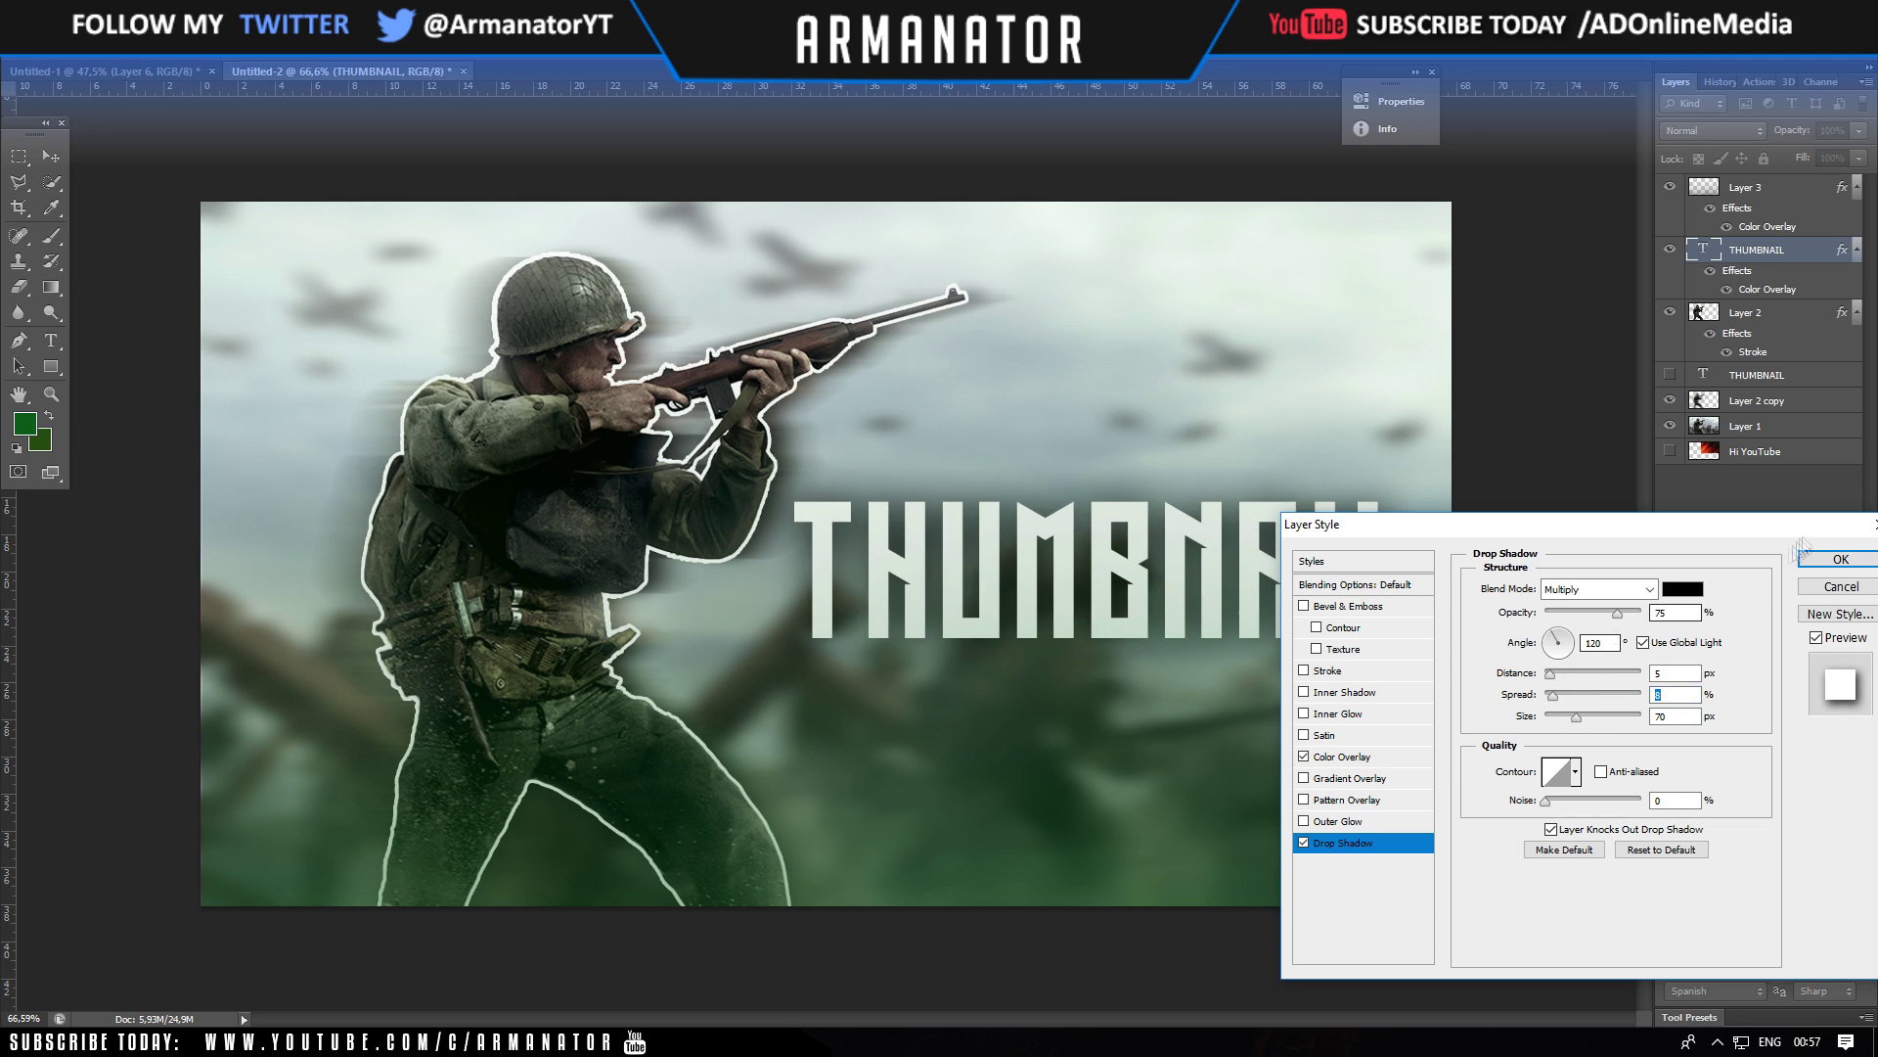
left_click(1840, 559)
left_click_drag(1188, 537, 1290, 537)
- Group the soldier layer and its copy together
left_click(1746, 333)
left_click(1751, 419, "shift")
key("ctrl+g")
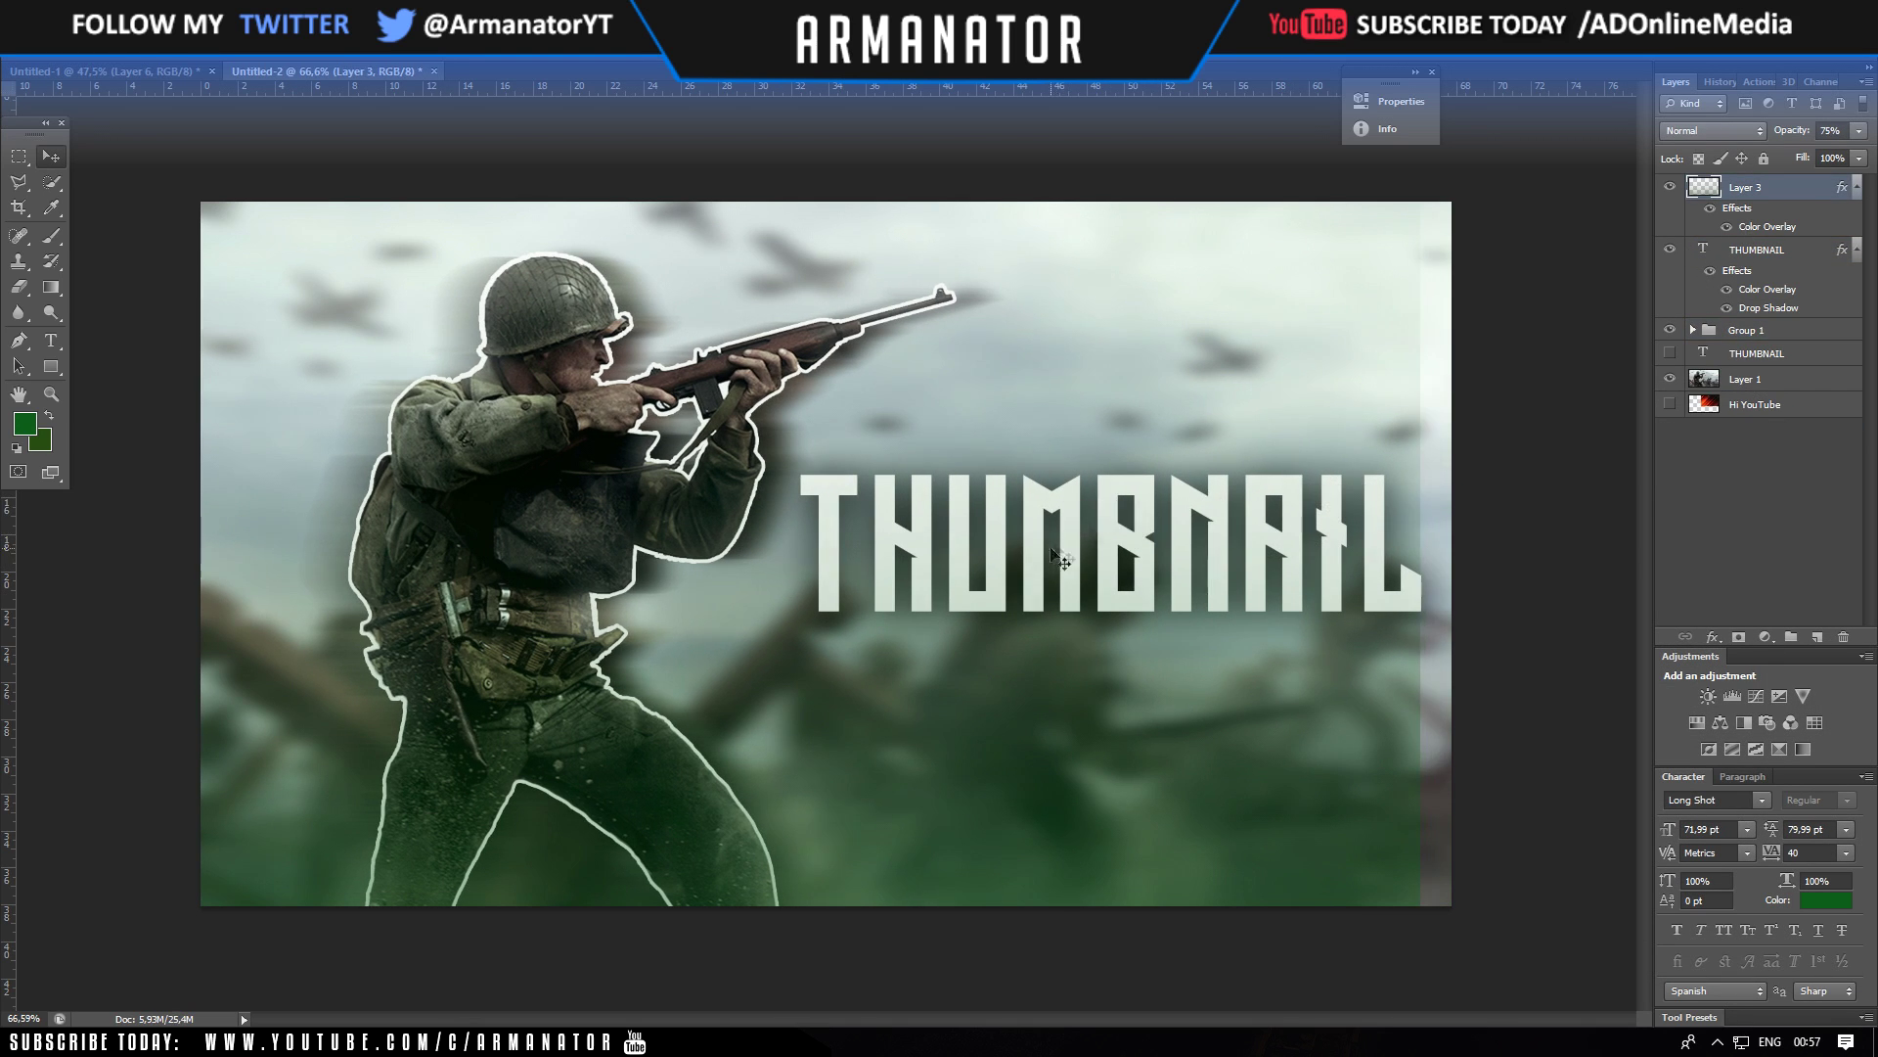
- Duplicate the THUMBNAIL title below and retype it as 'Template' in the Againts font
left_click(1739, 256)
left_click_drag(1046, 525, 1041, 676)
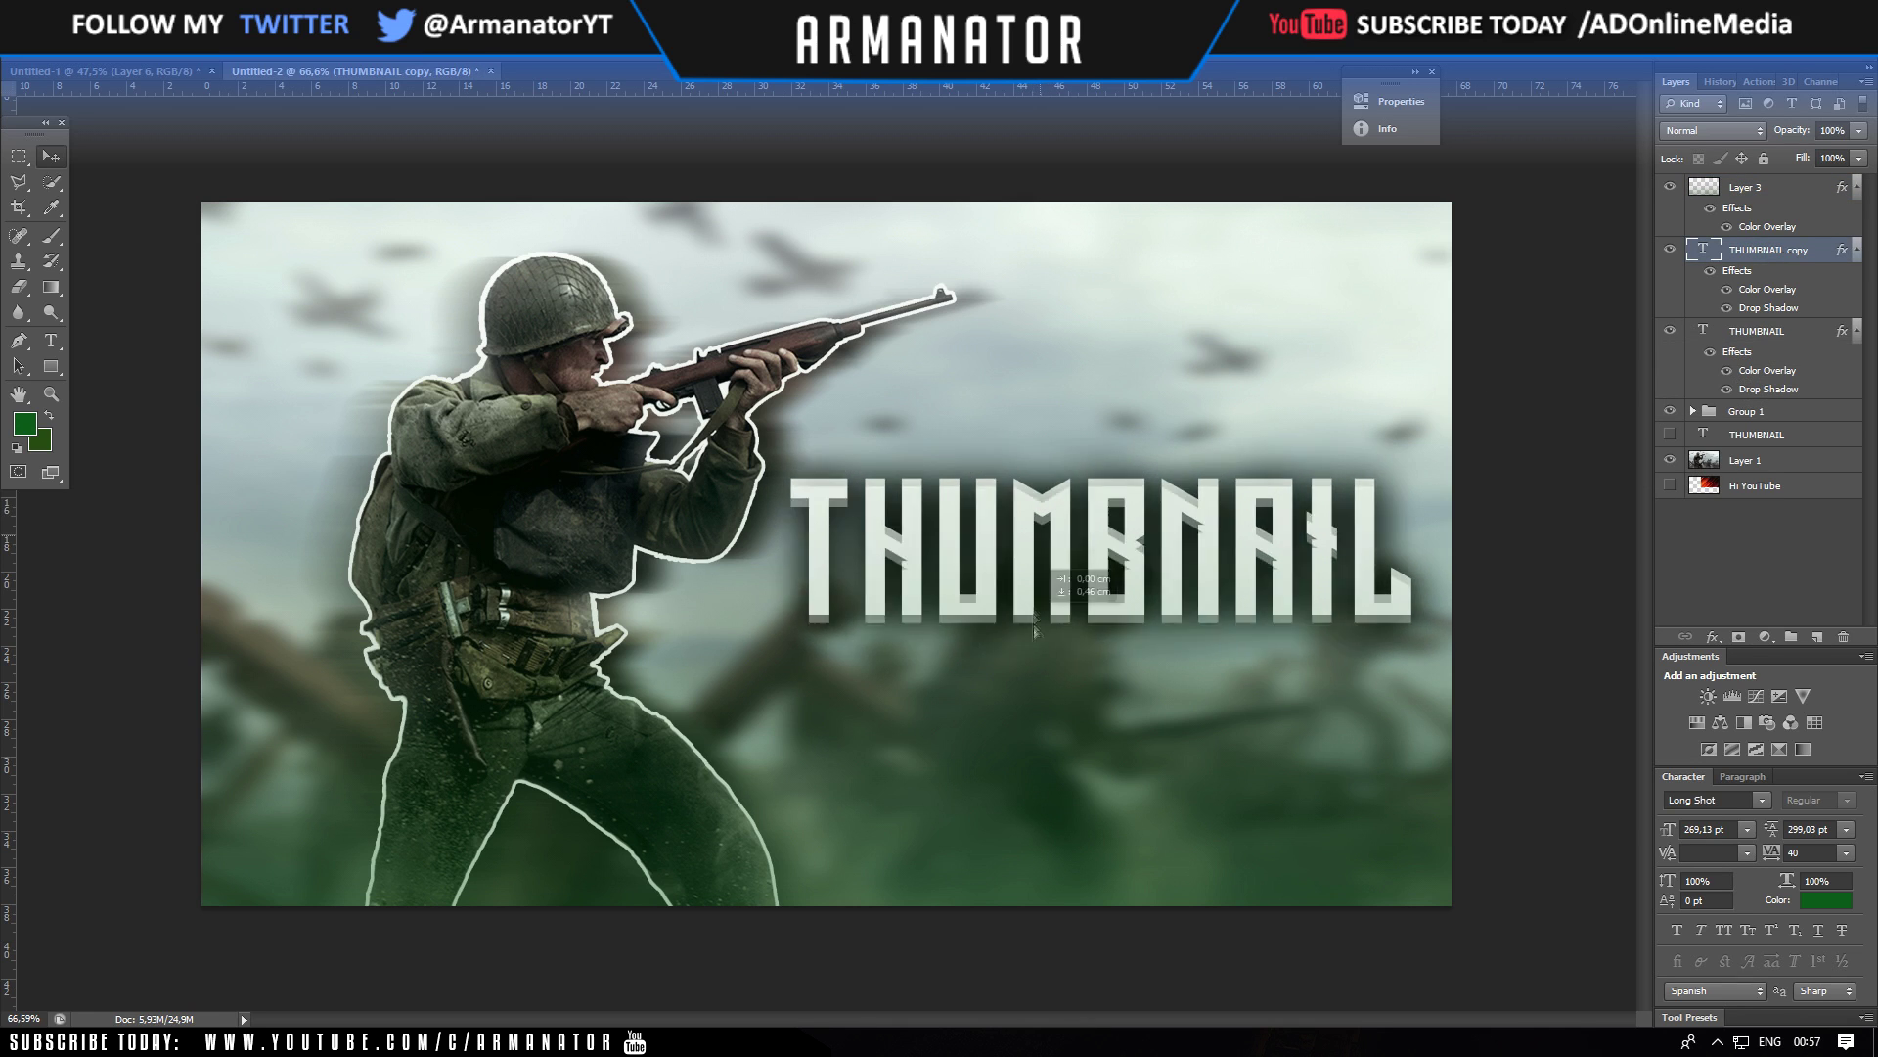
key("t")
double_click(1023, 682)
type("Templat")
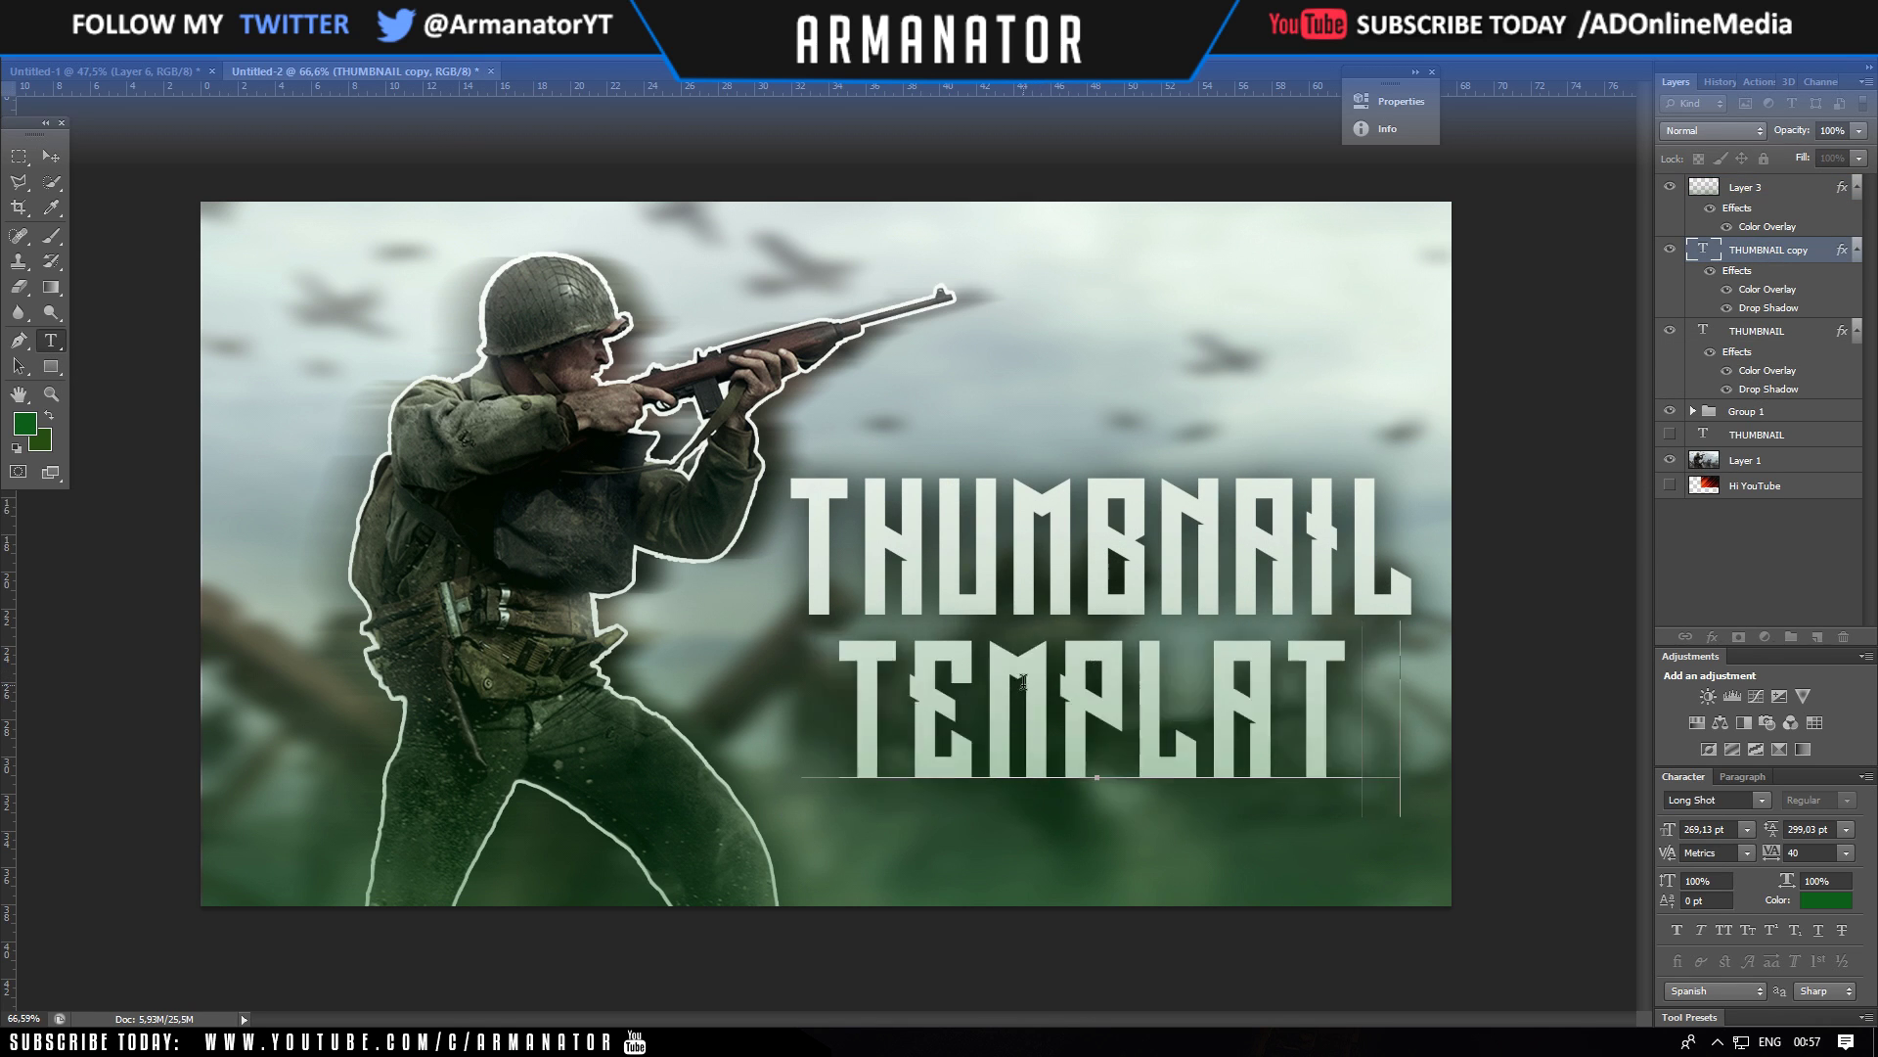
type("e")
key("ctrl+a")
left_click(235, 44)
left_click(247, 135)
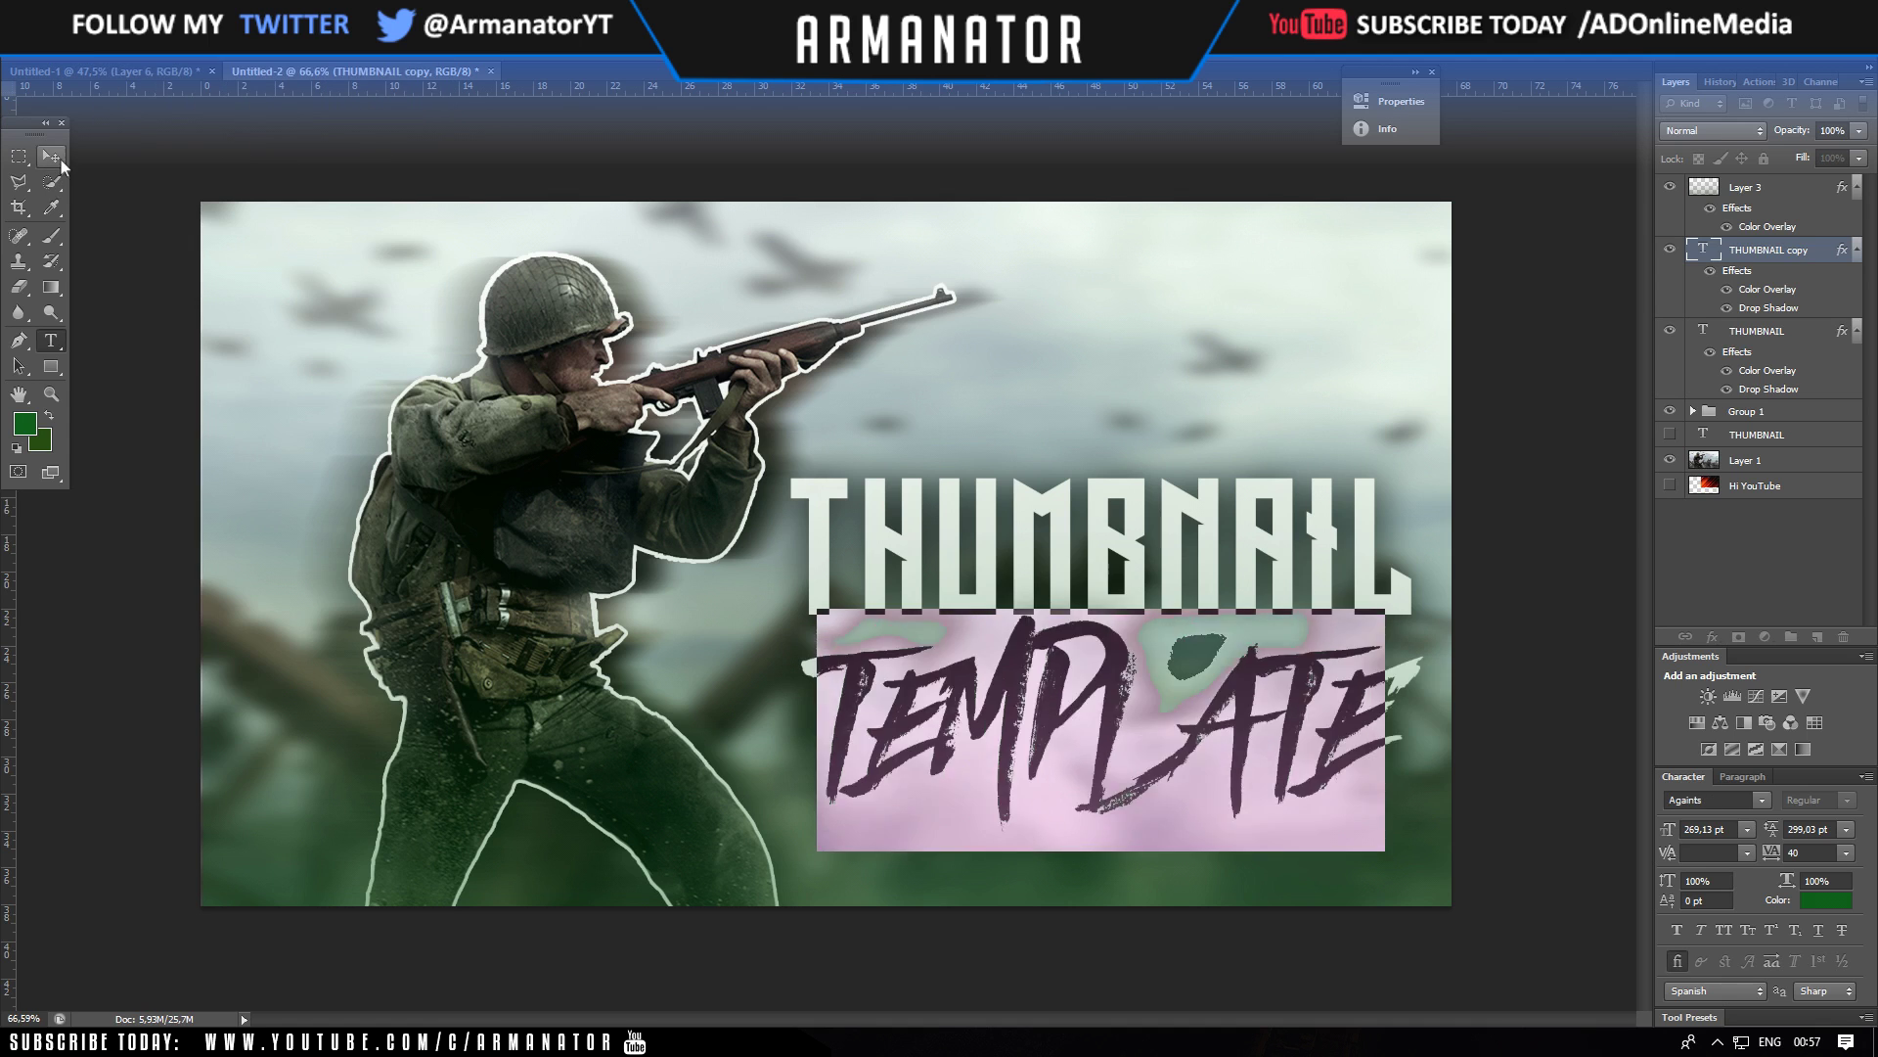
key("ctrl+Return")
key("v")
- Retype 'Template' and move it just beneath the THUMBNAIL title
left_click(905, 733)
key("ctrl+a")
type("Templat")
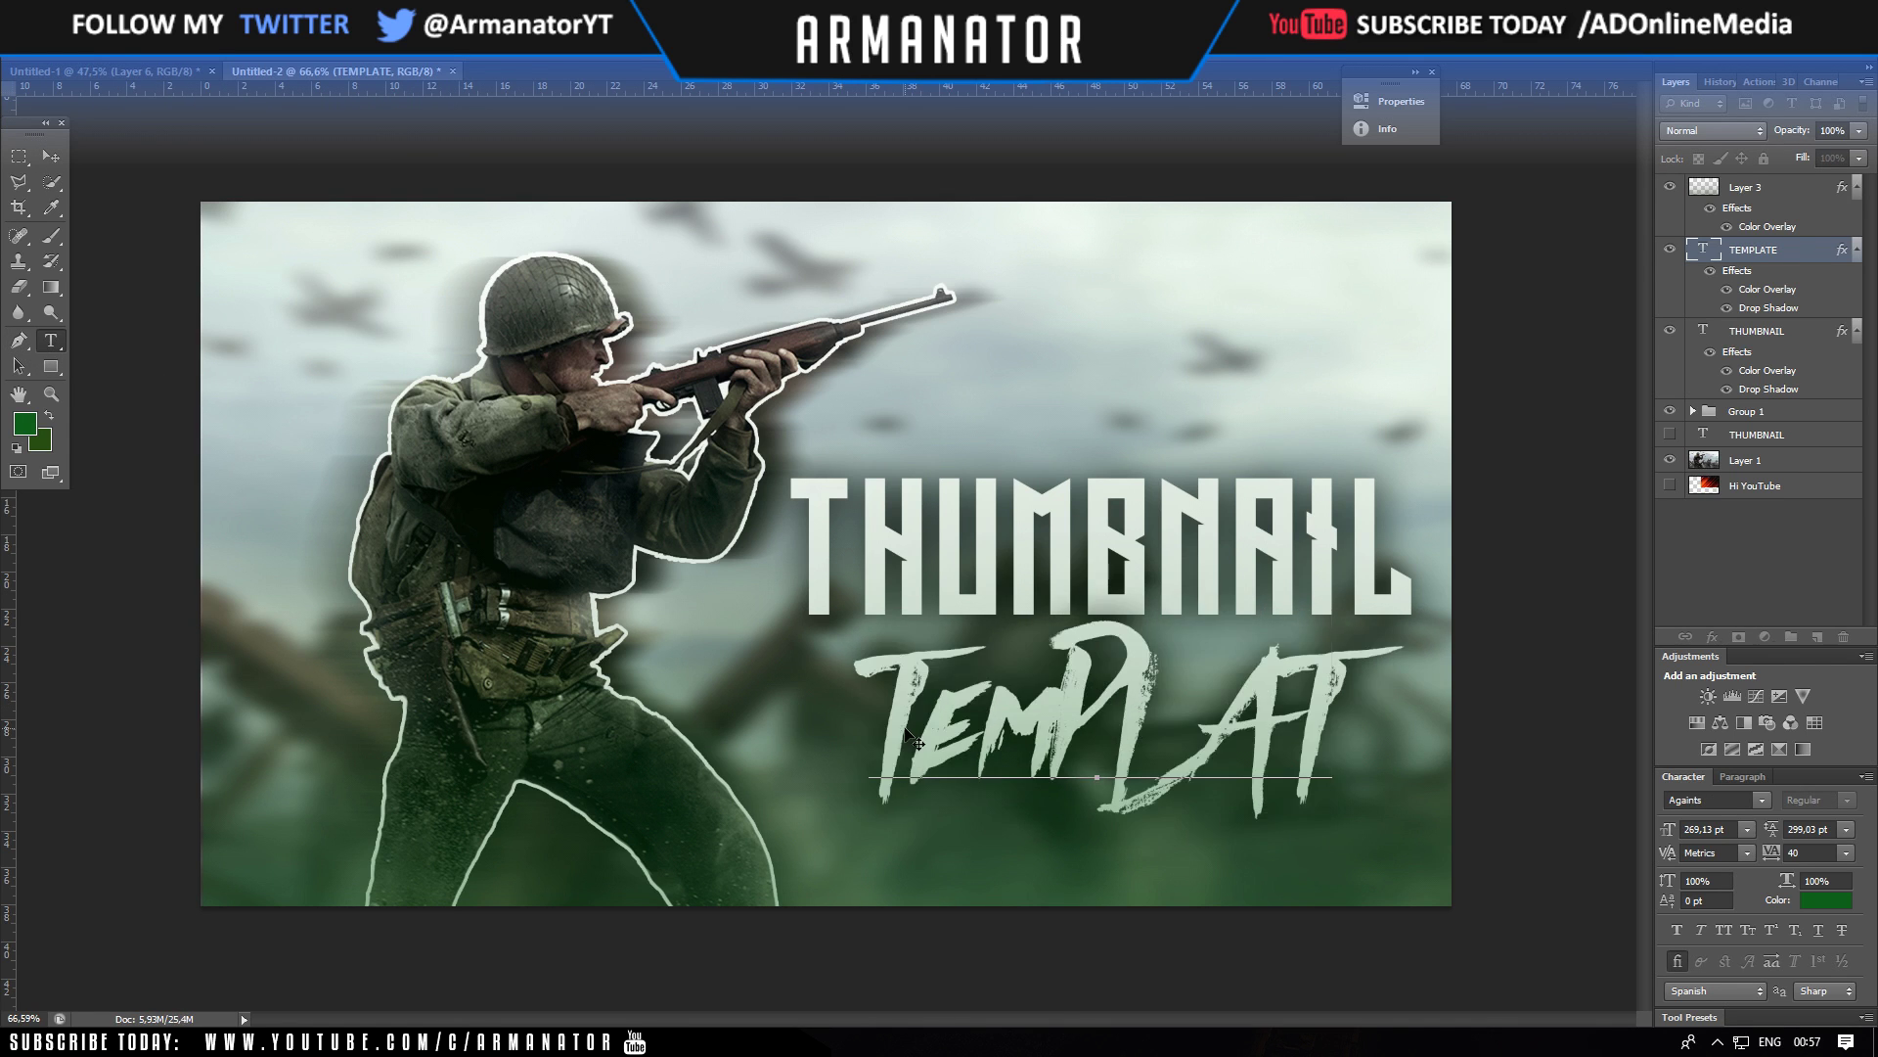
type("e")
key("ctrl+Return")
key("v")
left_click_drag(1098, 768, 1090, 686)
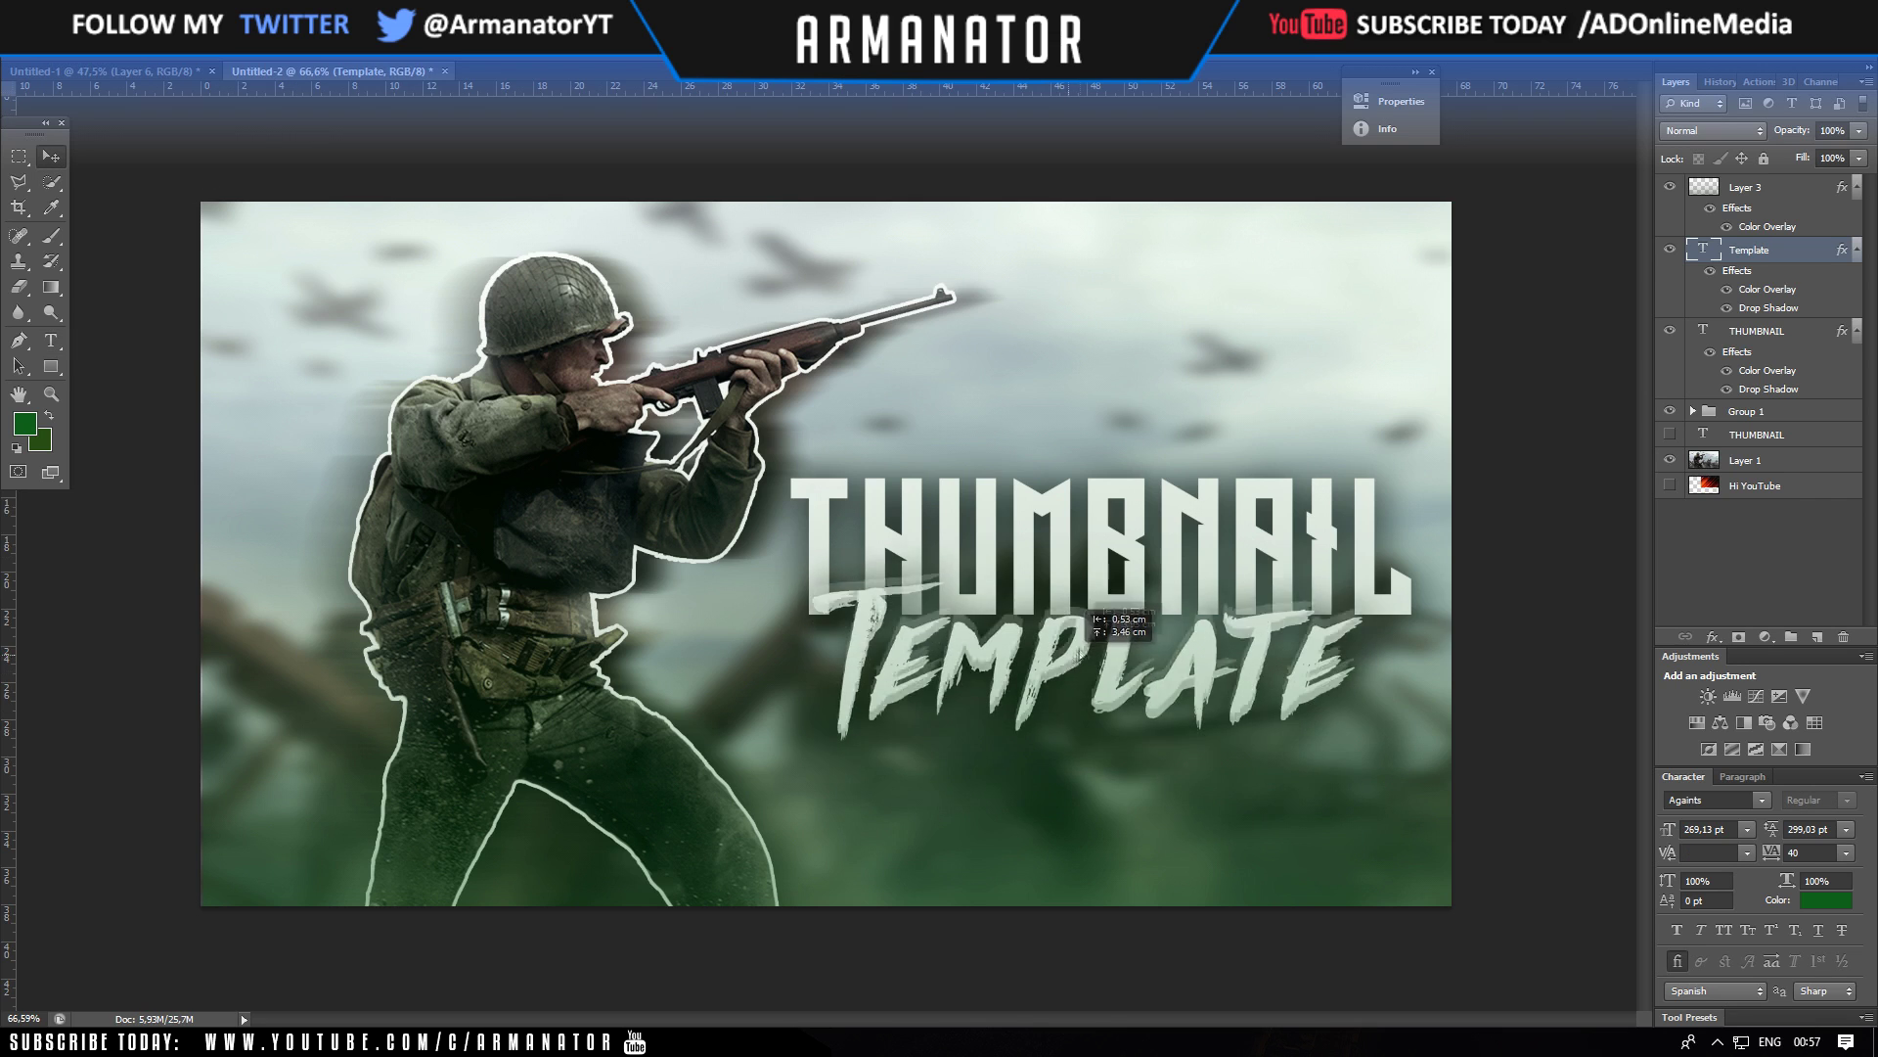
key("ctrl+minus")
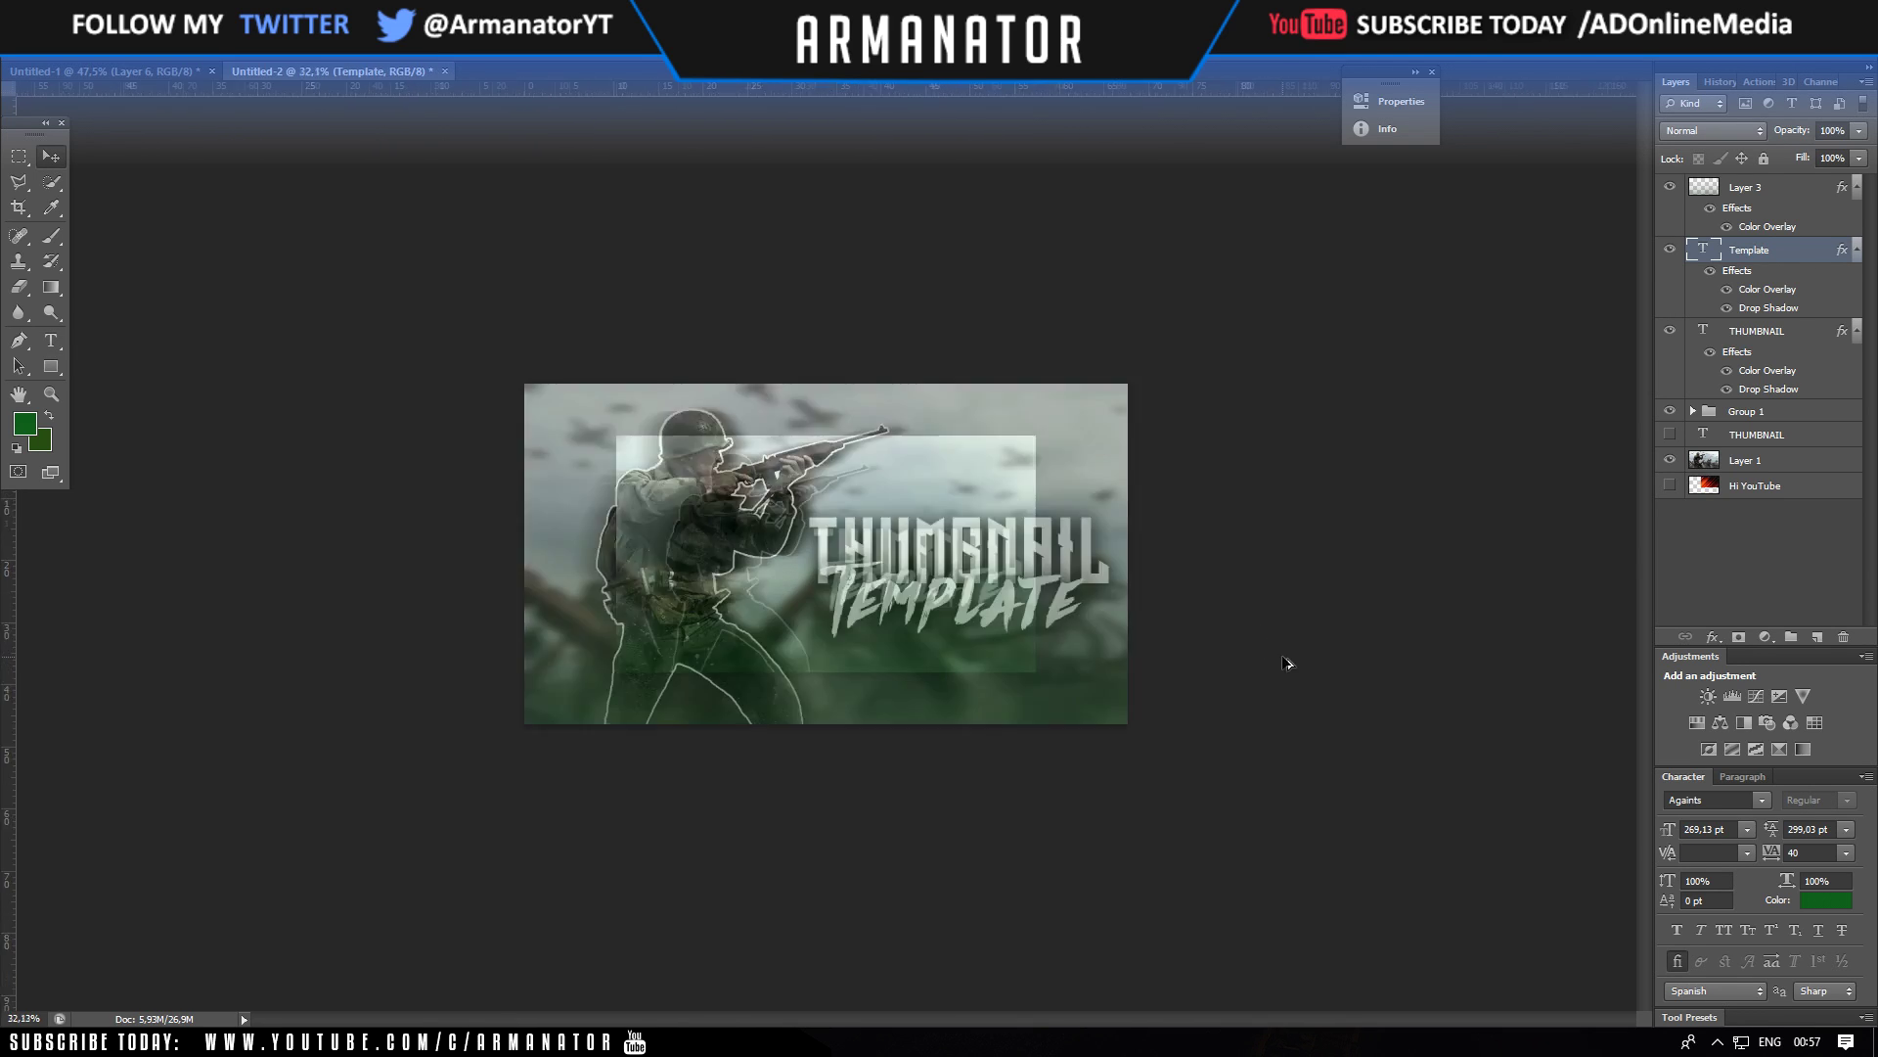
- Rotate both the THUMBNAIL and Template lines slightly
left_click(1756, 330, "ctrl")
key("ctrl+t")
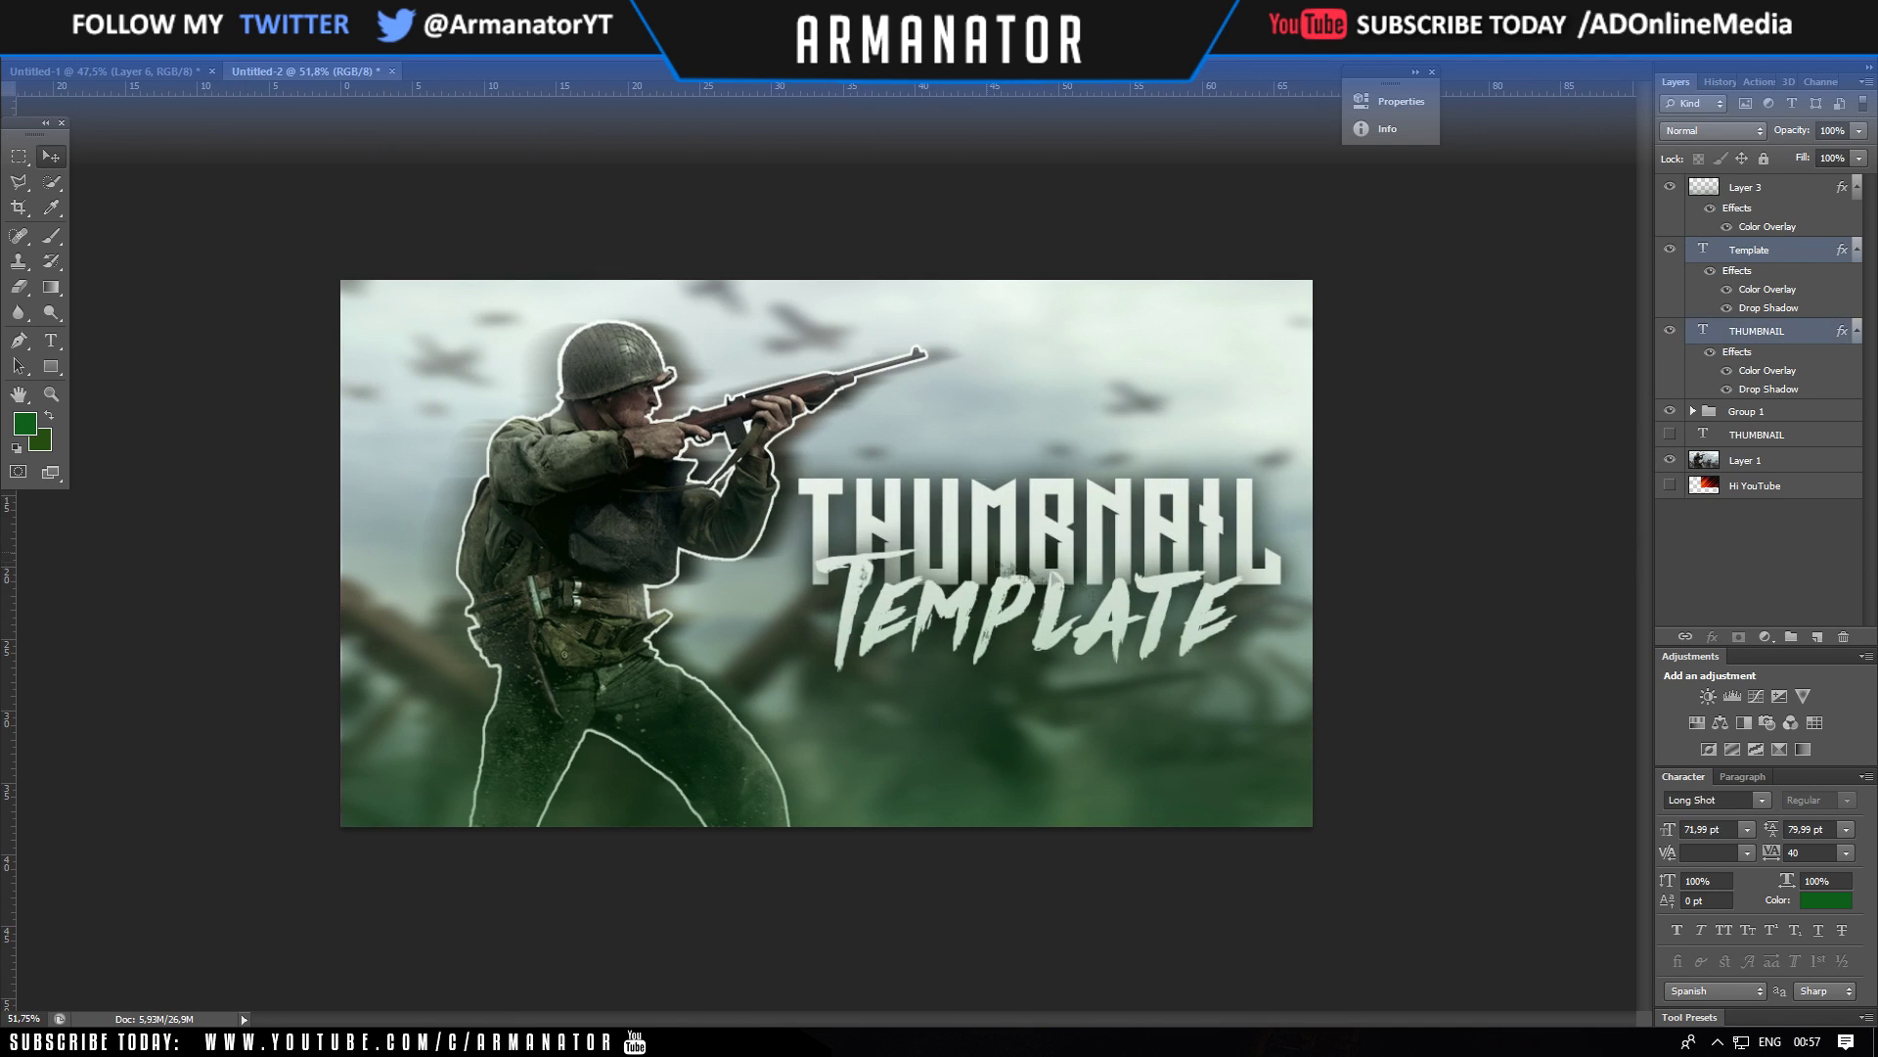
left_click_drag(1340, 684, 1353, 682)
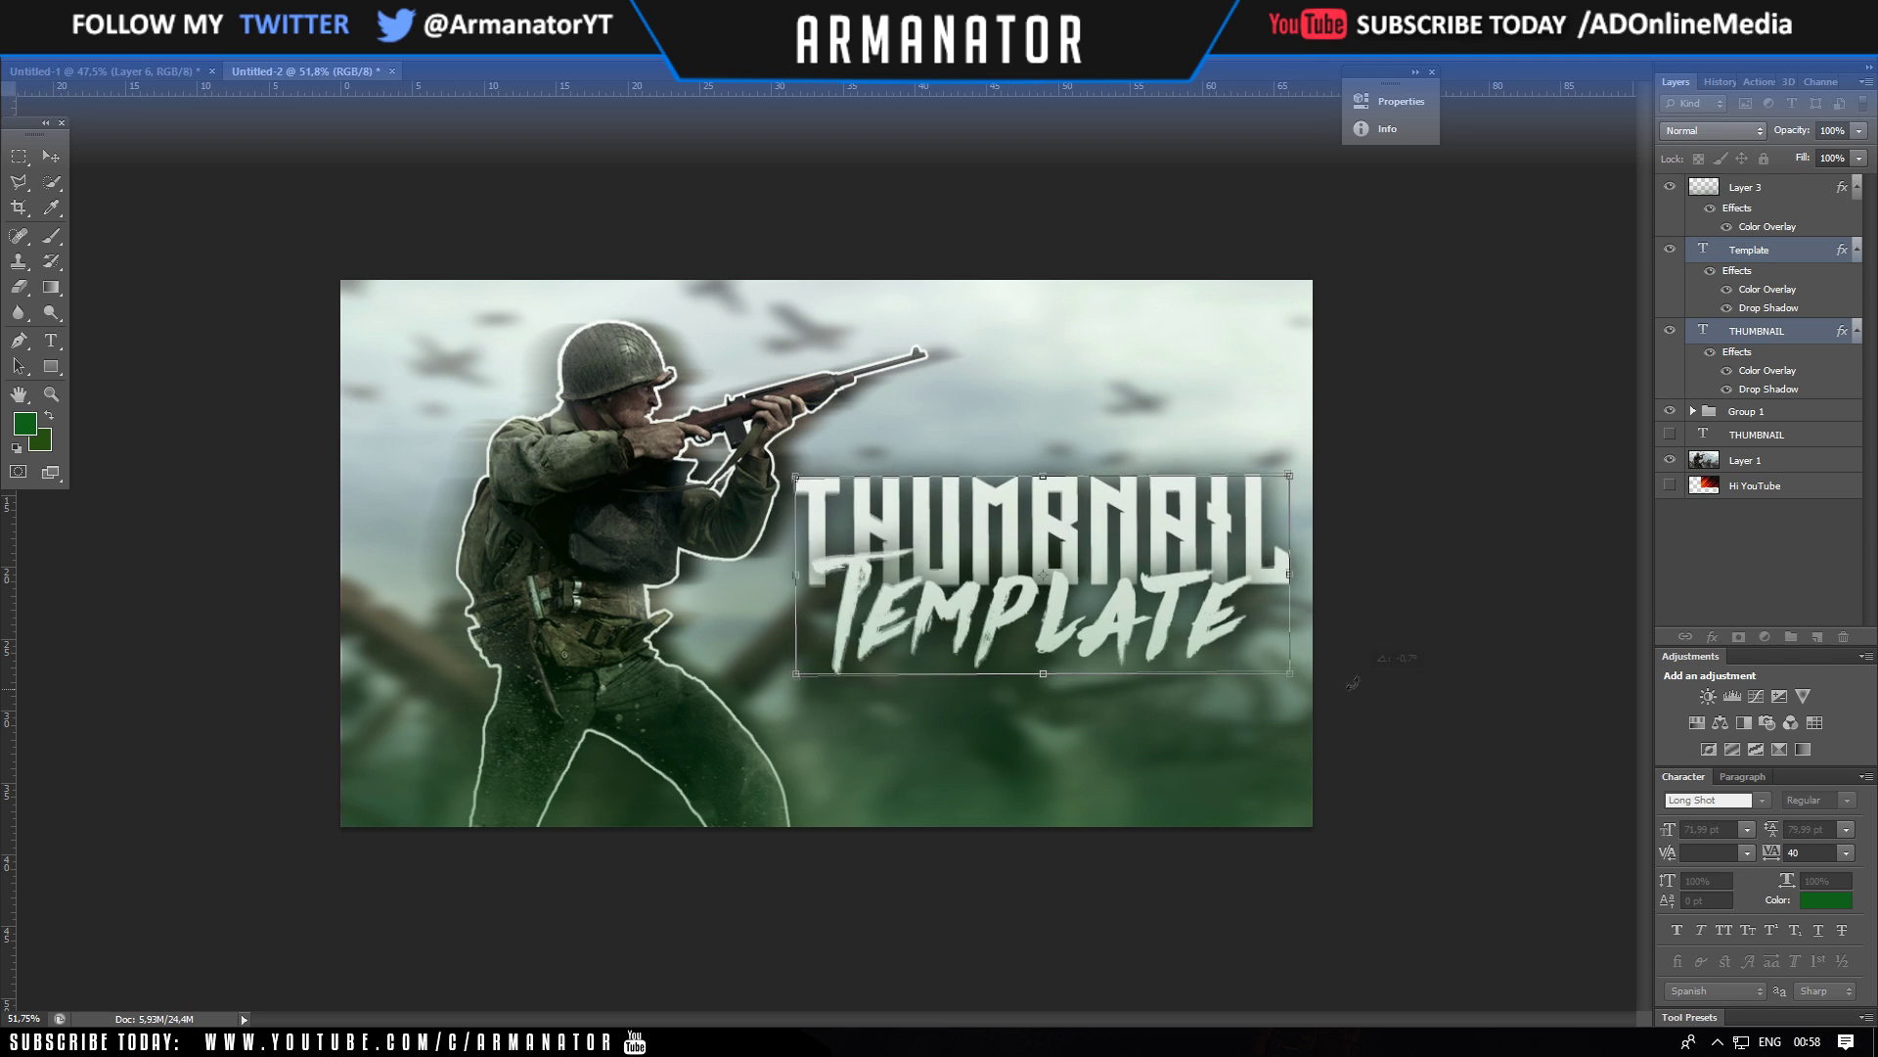
- Apply the title rotation and add a new layer above Layer 3 with black foreground
key("Return")
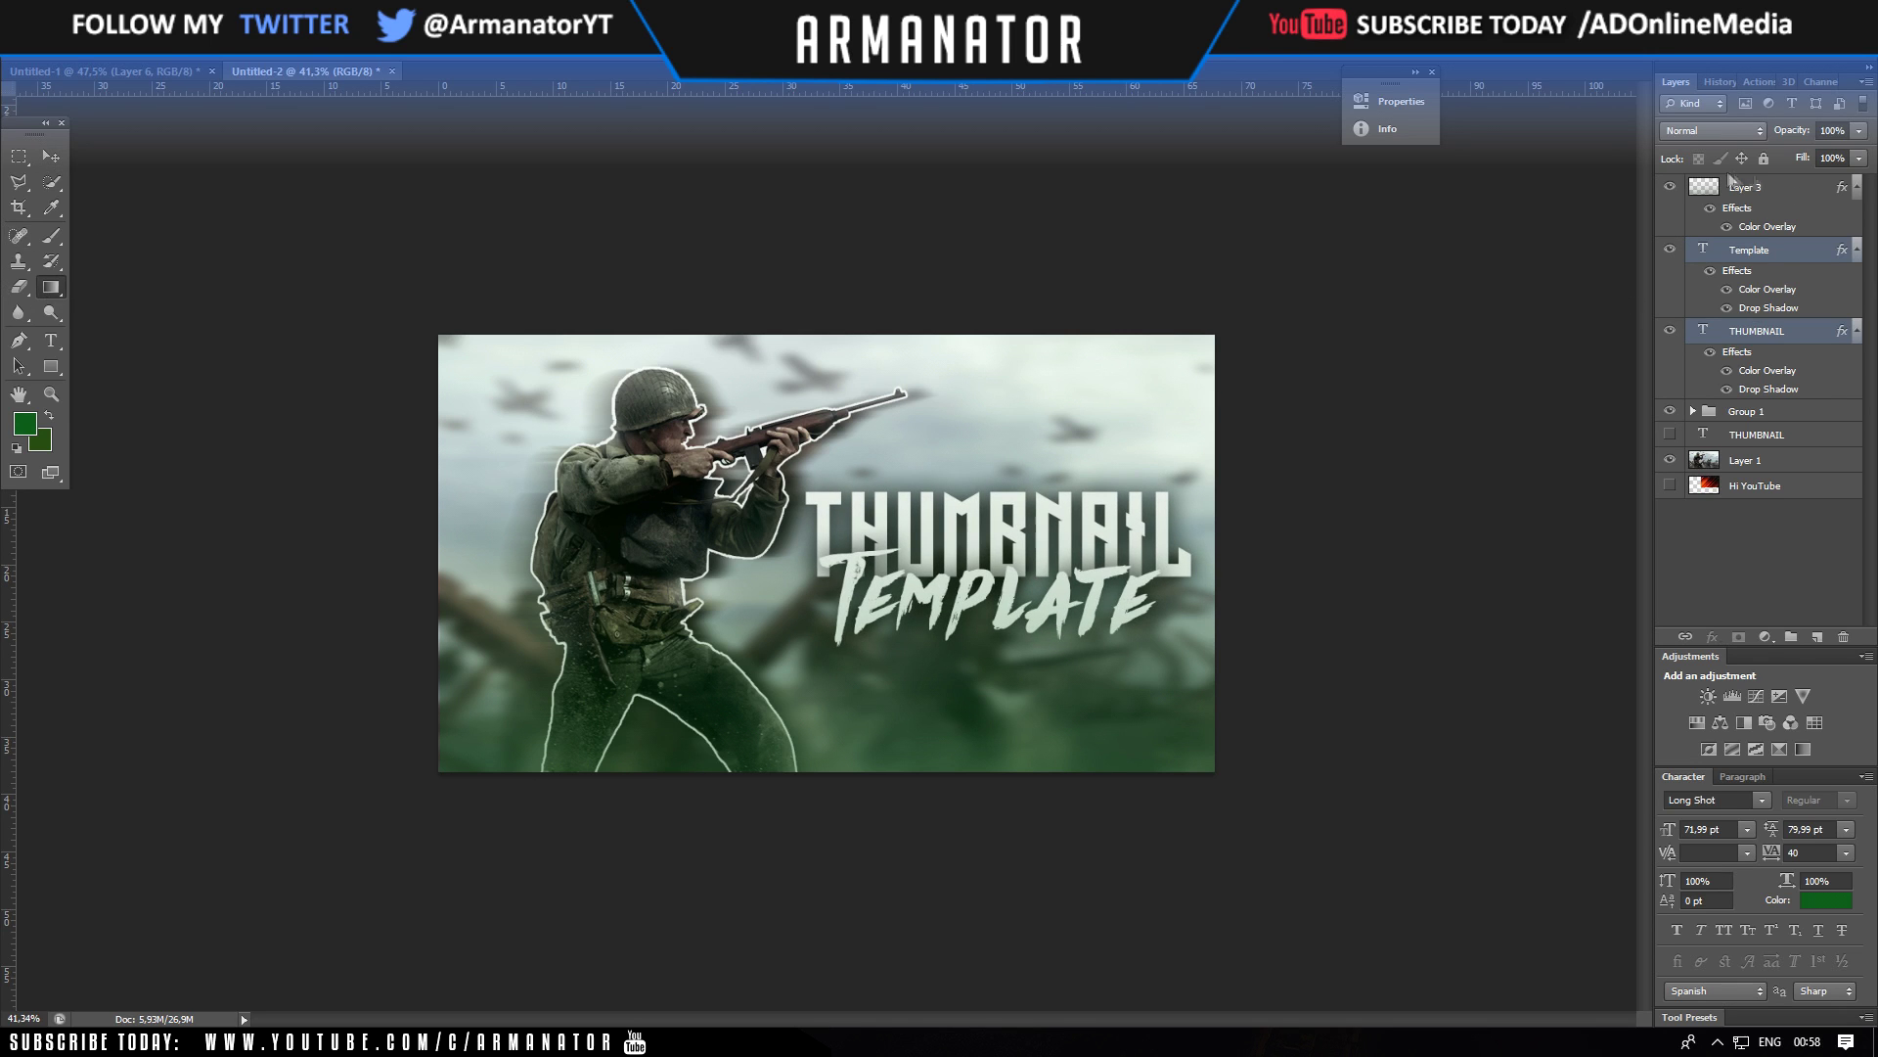
left_click(1798, 191)
left_click(1818, 637)
left_click(24, 423)
- Test and undo black edge gradients, then replace that layer with Layer 4 above Template
left_click_drag(376, 531, 388, 544)
key("ctrl+z")
left_click_drag(279, 563, 388, 566)
key("ctrl+z")
key("Delete")
left_click(1750, 257)
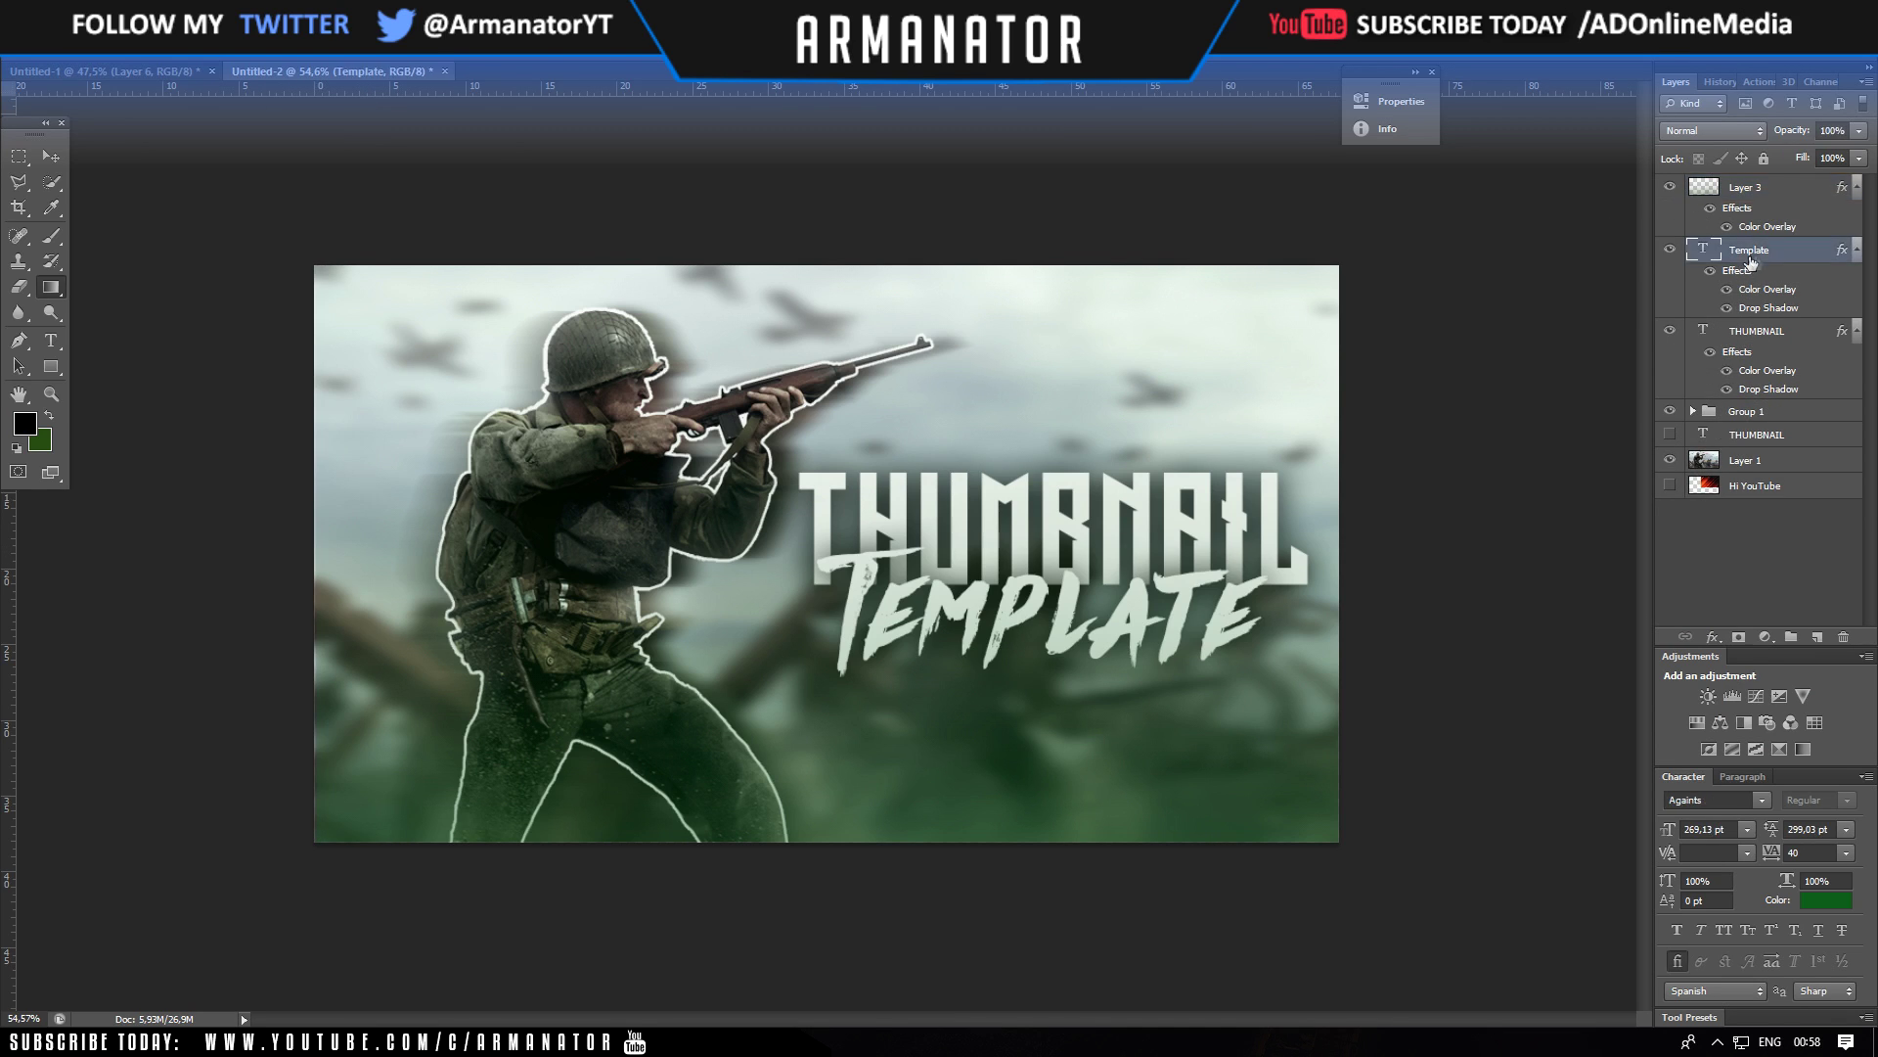
left_click(1816, 636)
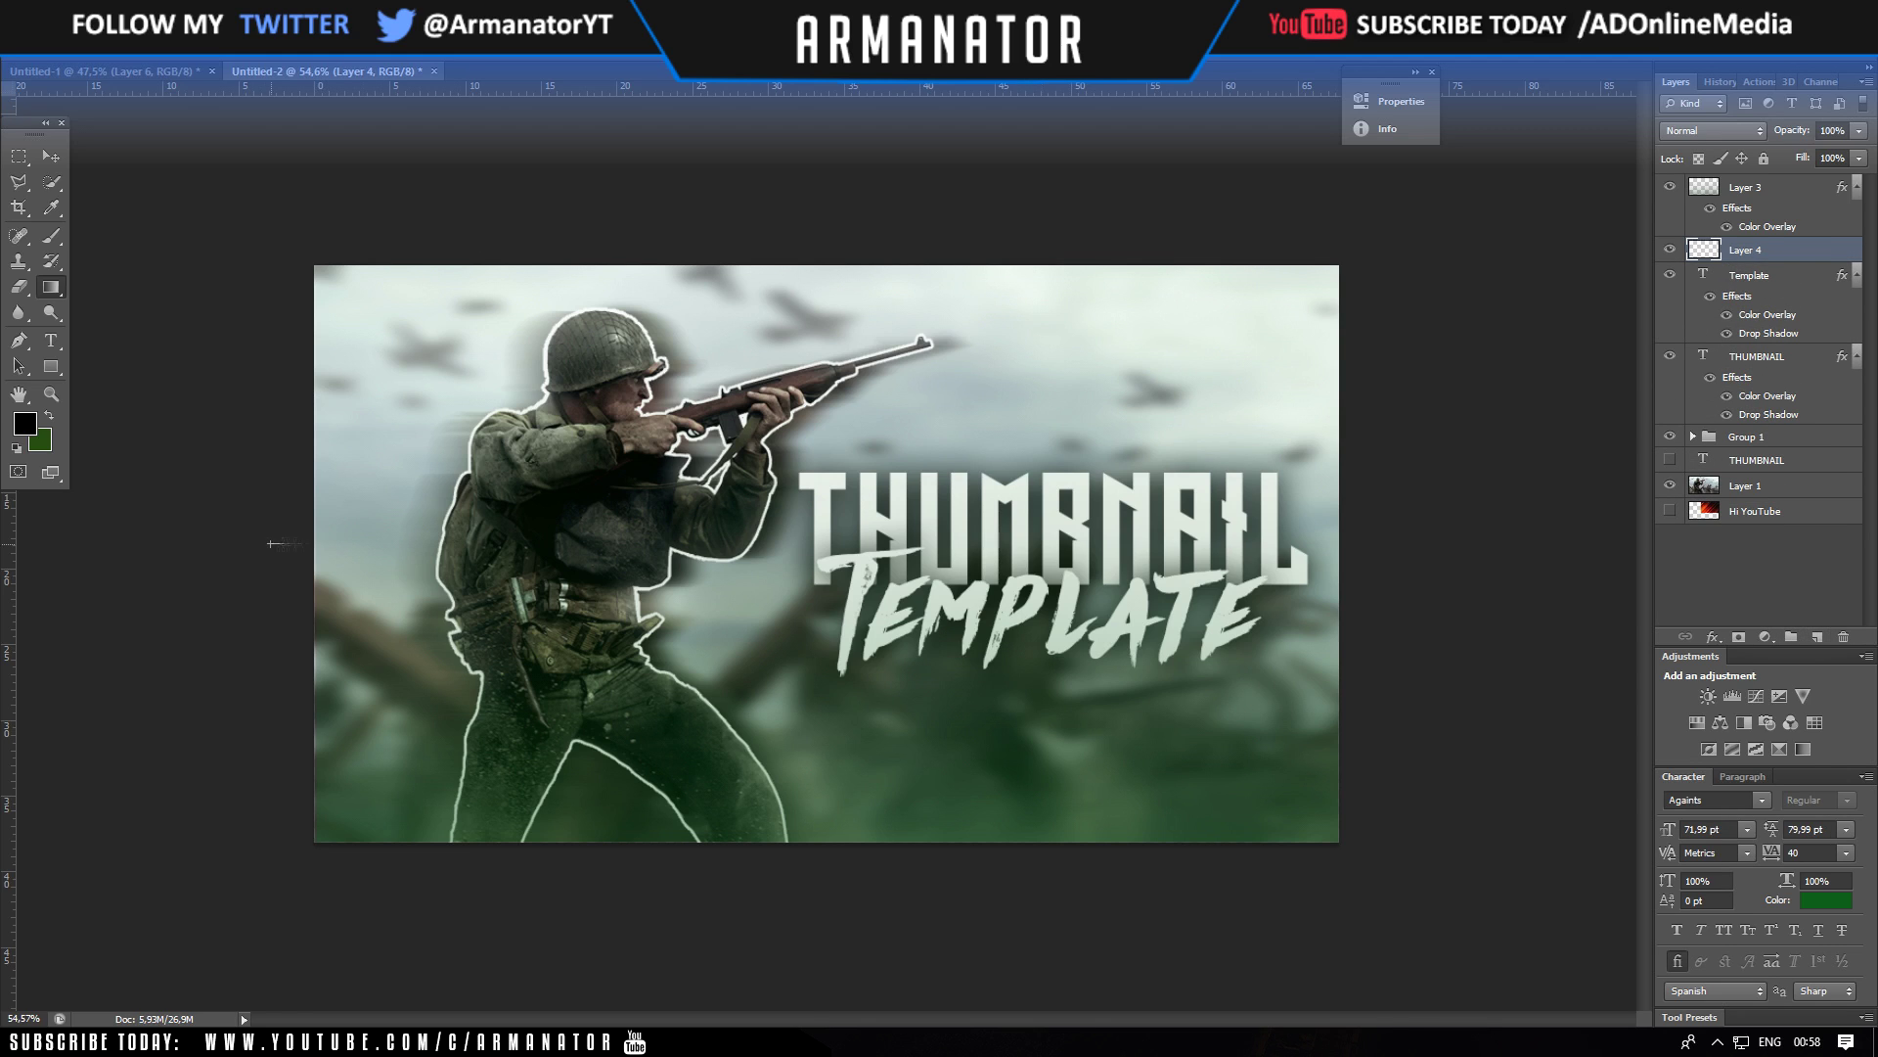
- On Layer 4, paint light gradients inward from the left, top, right and bottom canvas edges
left_click_drag(279, 543, 364, 543)
left_click_drag(881, 179, 882, 315)
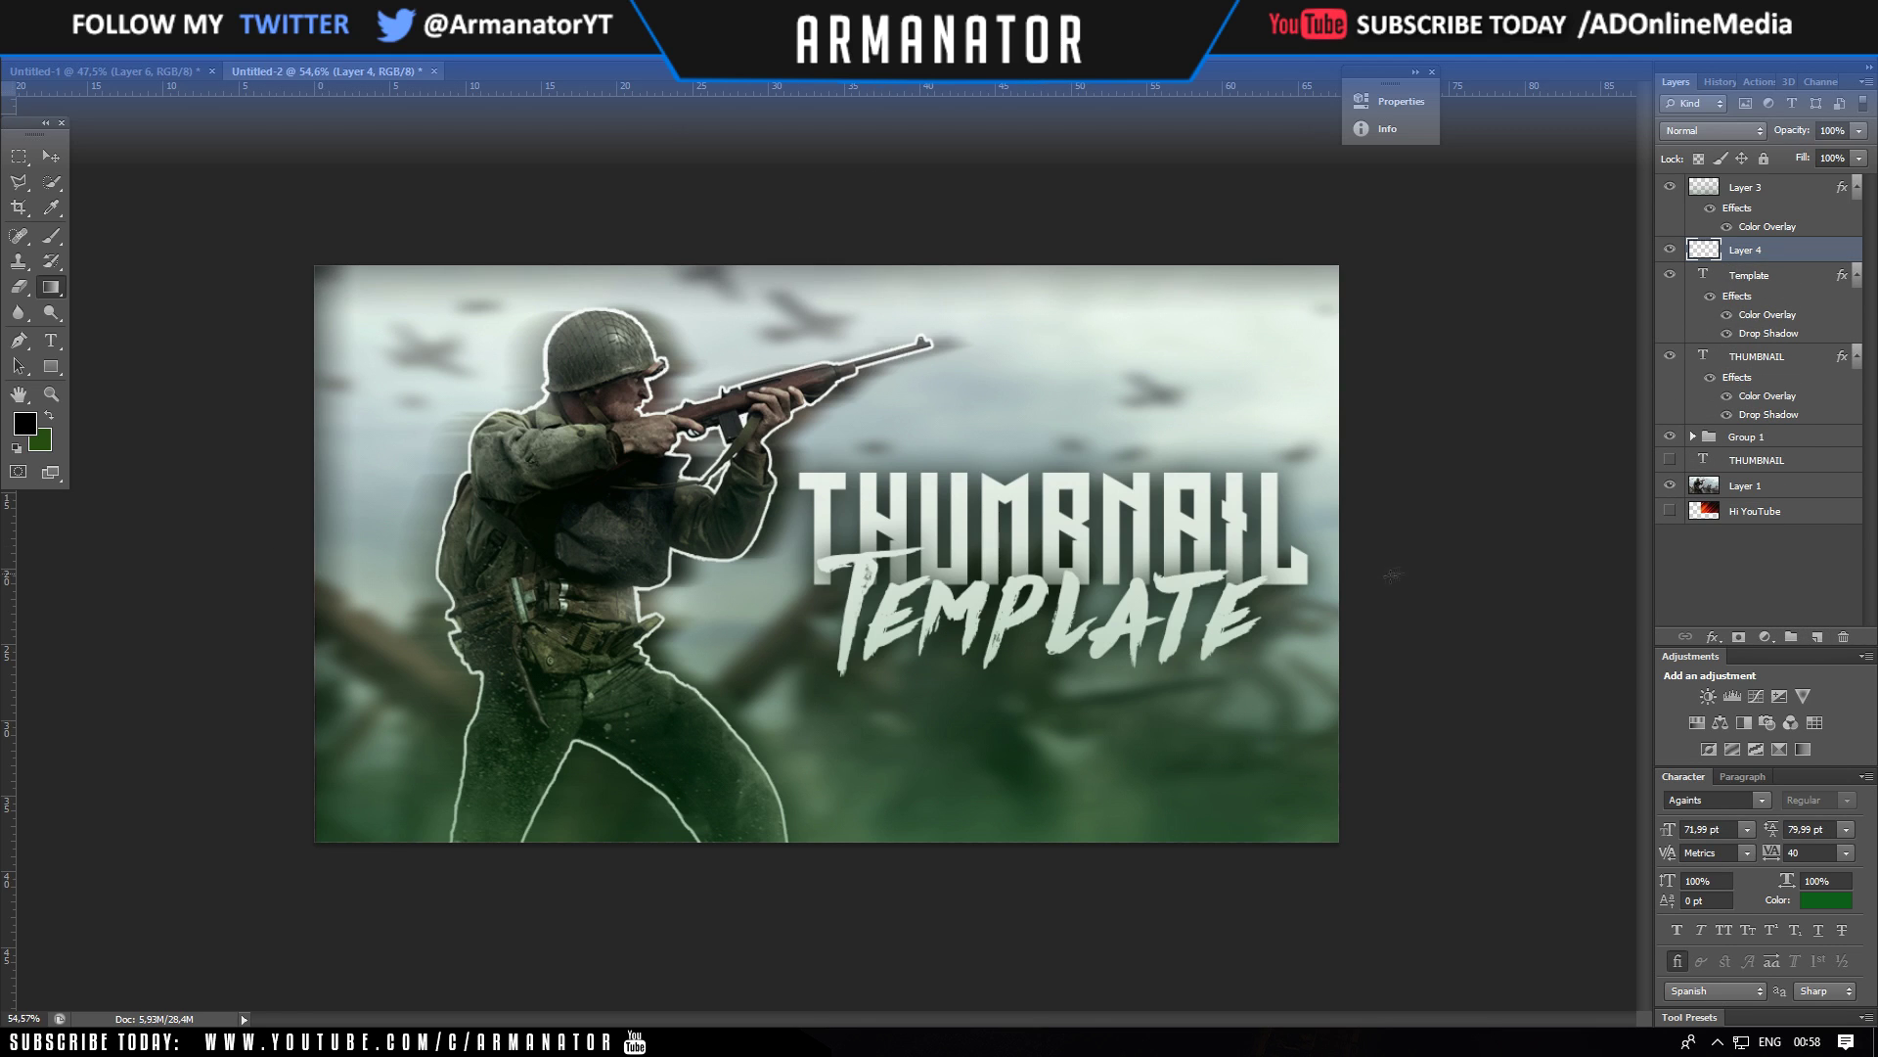
left_click_drag(1390, 575, 1236, 575)
left_click_drag(827, 752, 827, 921)
scroll(827, 754, "down", 3)
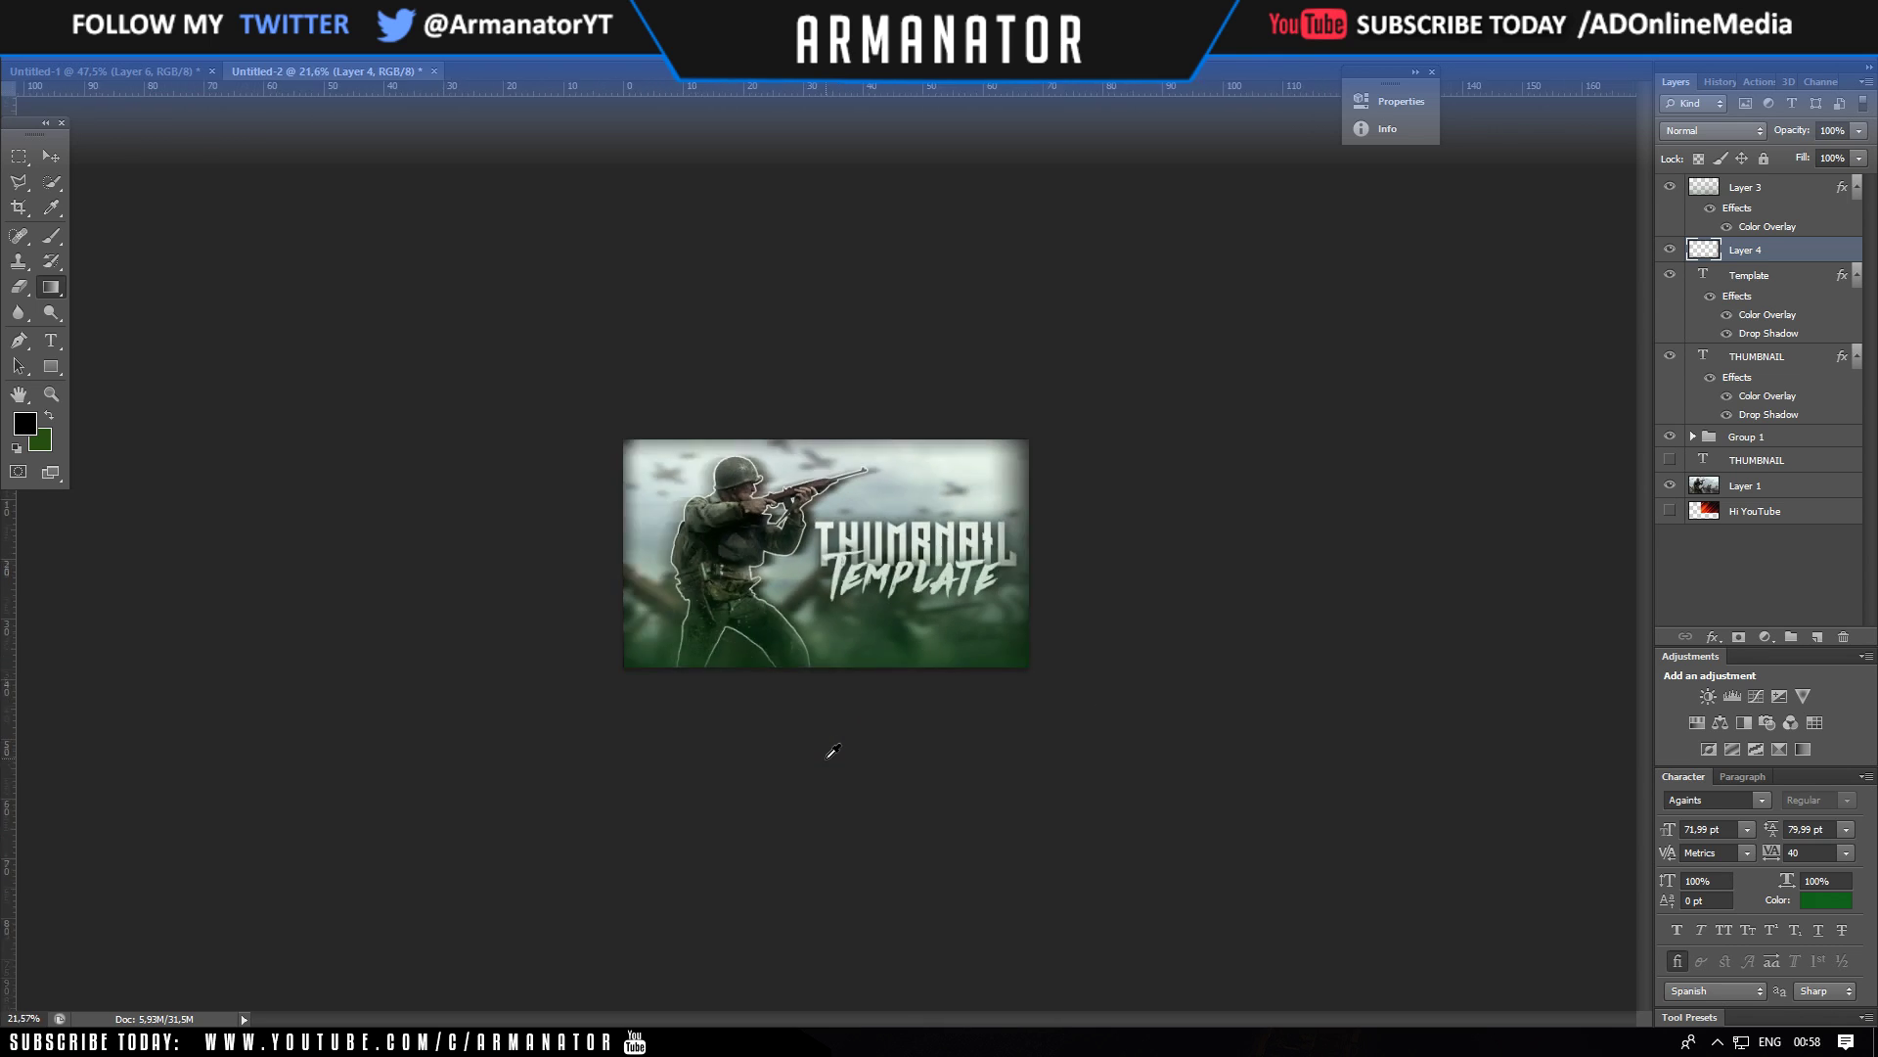
scroll(827, 754, "up", 3)
- Transform the edge gradients, pulling the left, right, top and bottom sides inward to inset the frame
key("ctrl+t")
left_click_drag(358, 558, 370, 558)
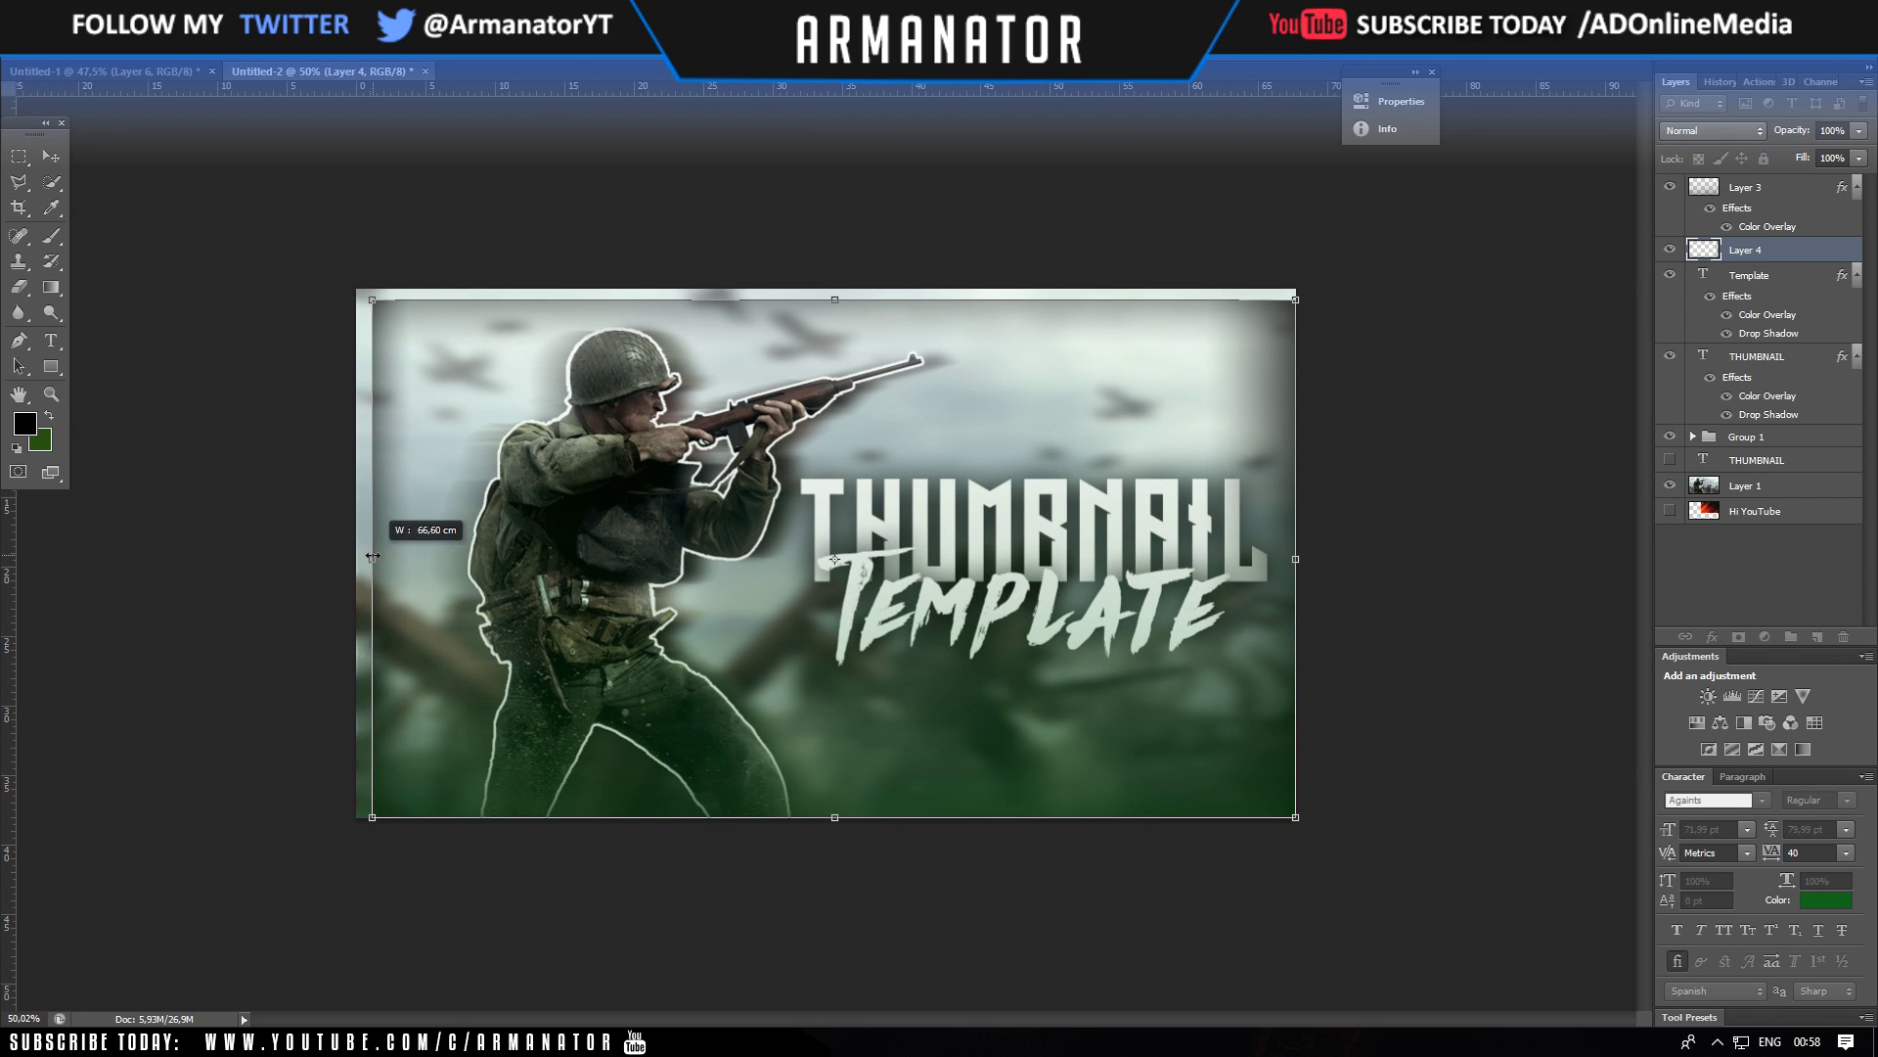
left_click_drag(1295, 559, 1282, 558)
left_click_drag(822, 815, 826, 758)
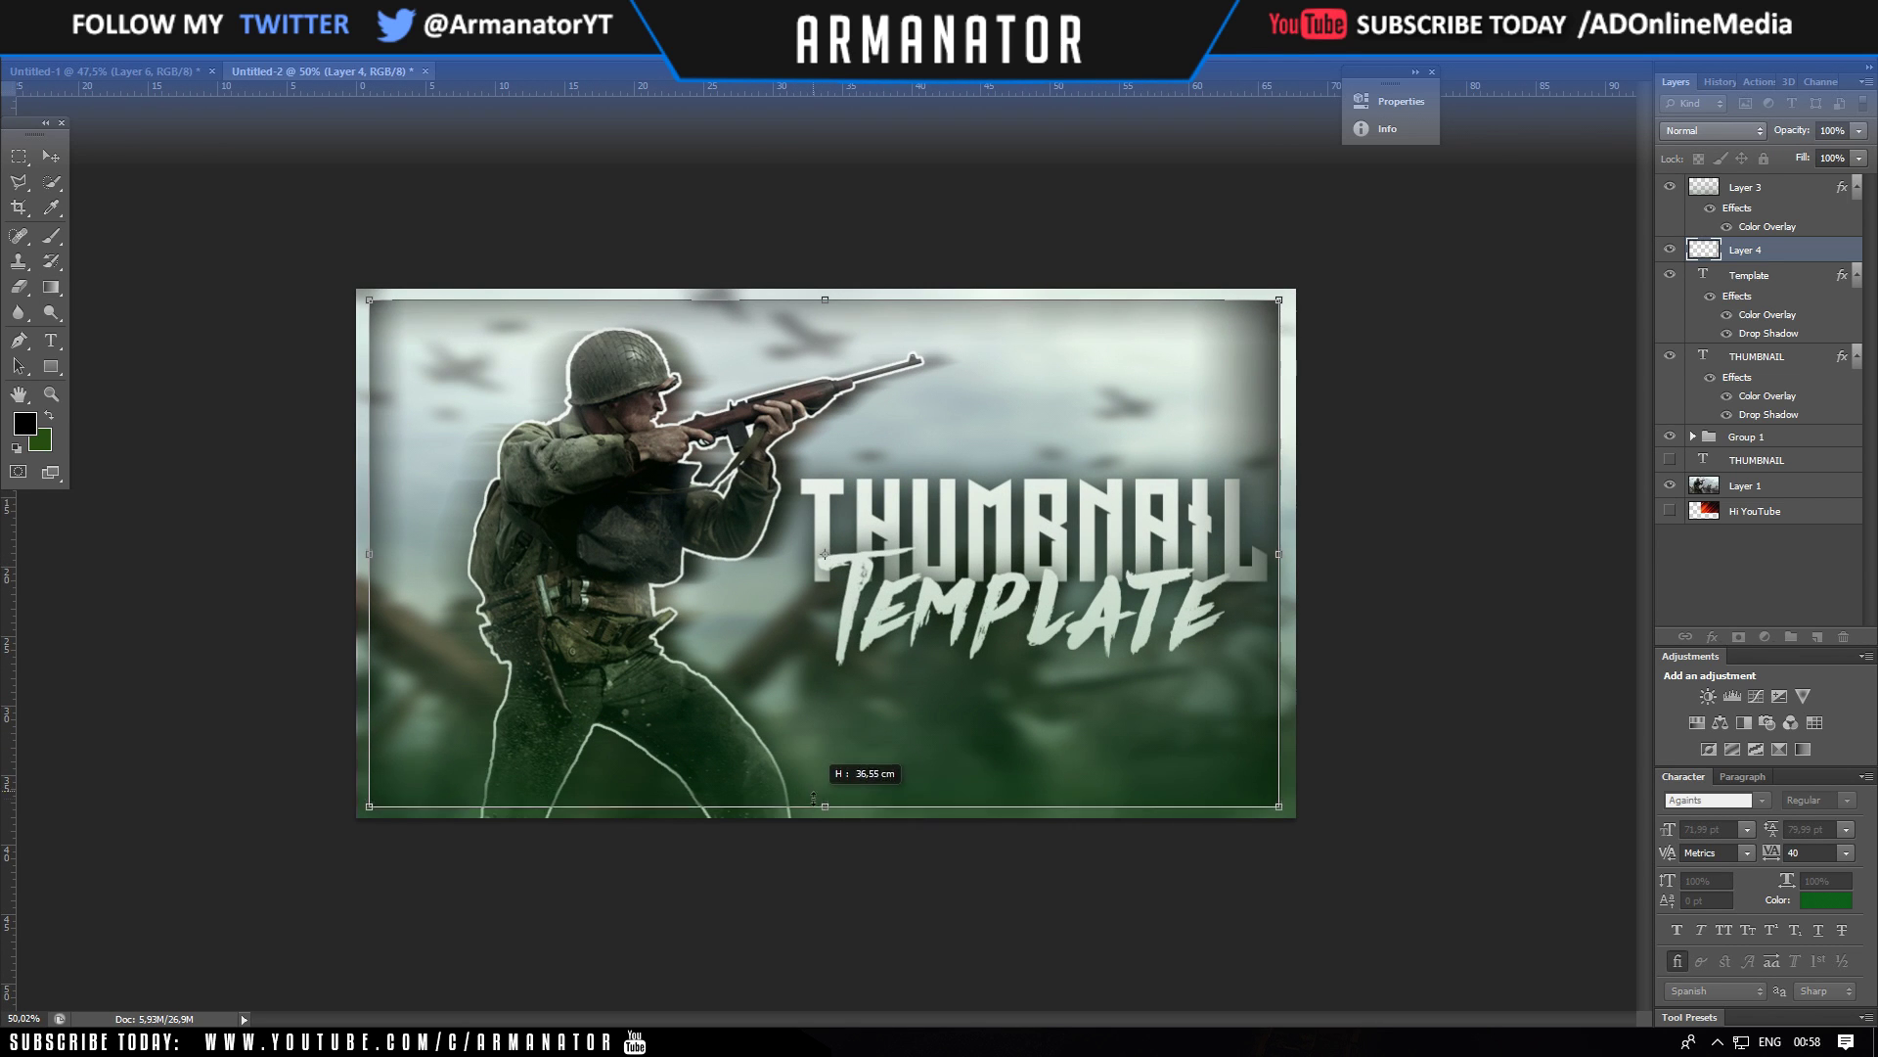
key("Return")
scroll(929, 708, "down", 3)
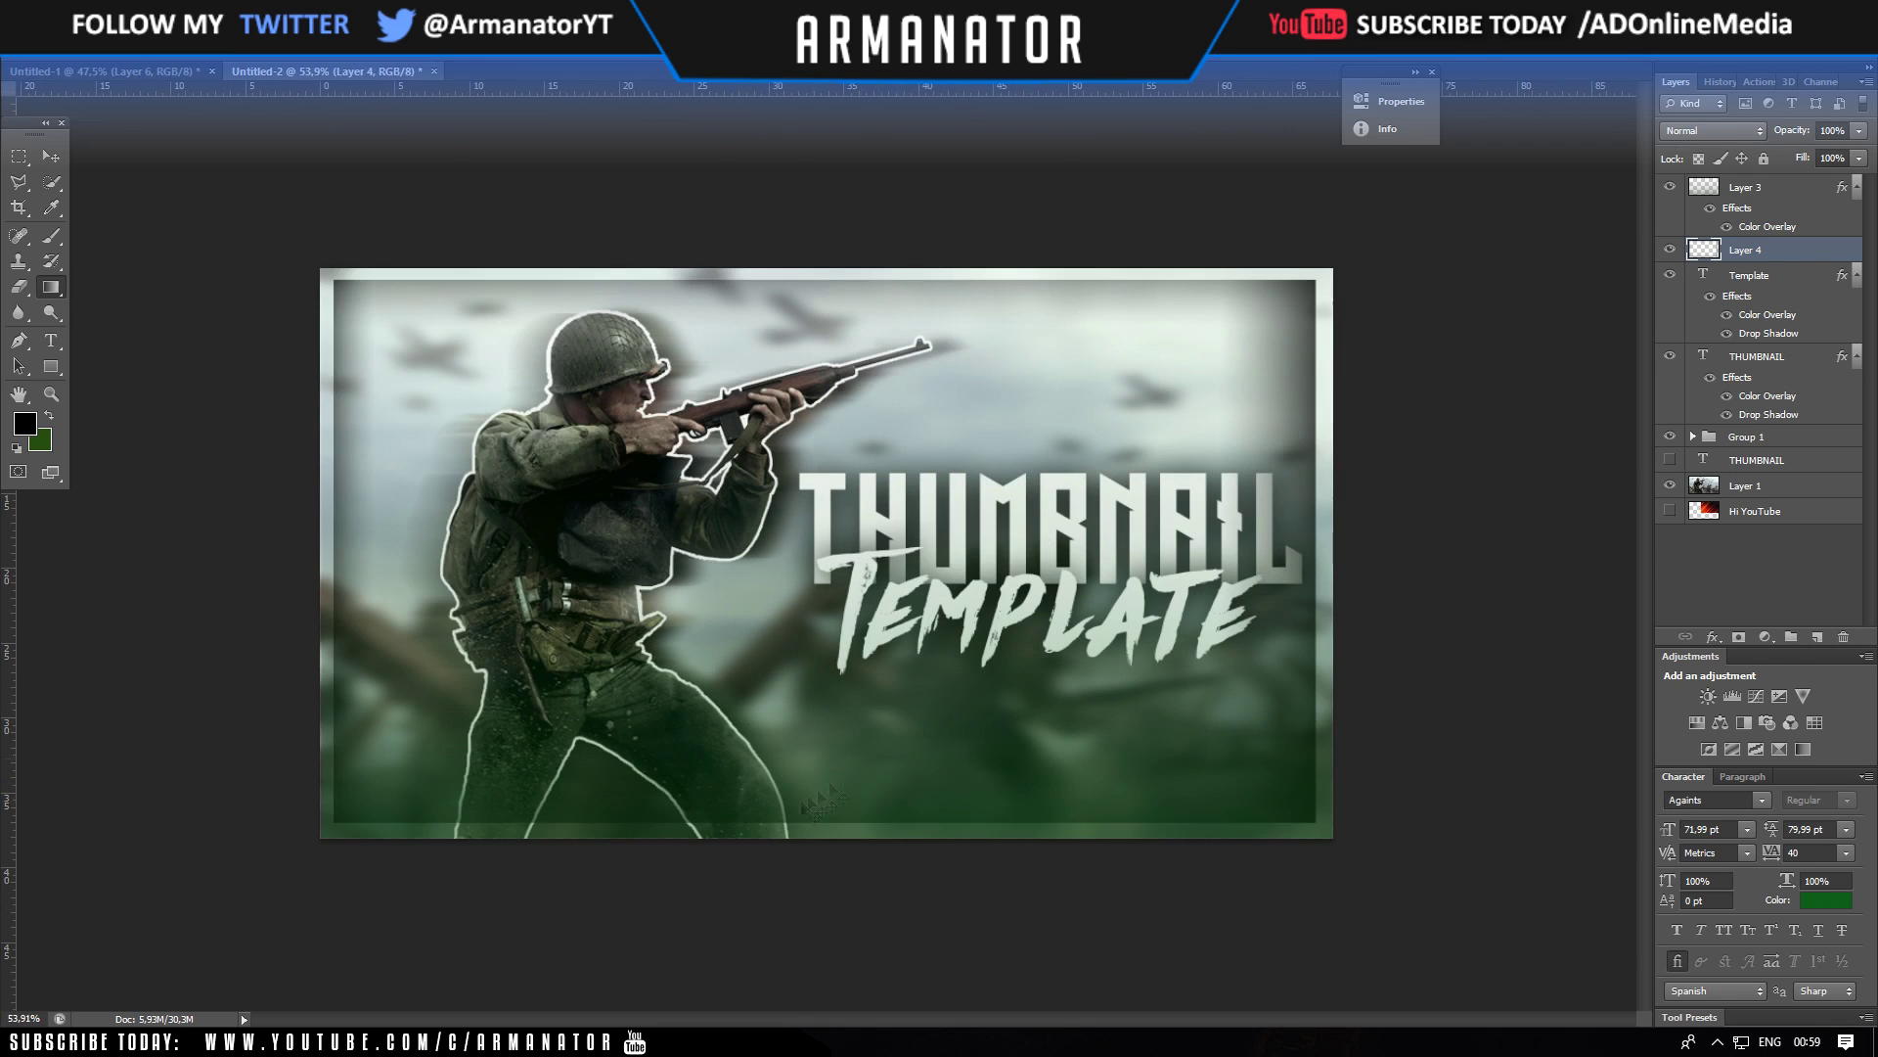
left_click_drag(330, 557, 335, 558)
left_click_drag(825, 280, 821, 288)
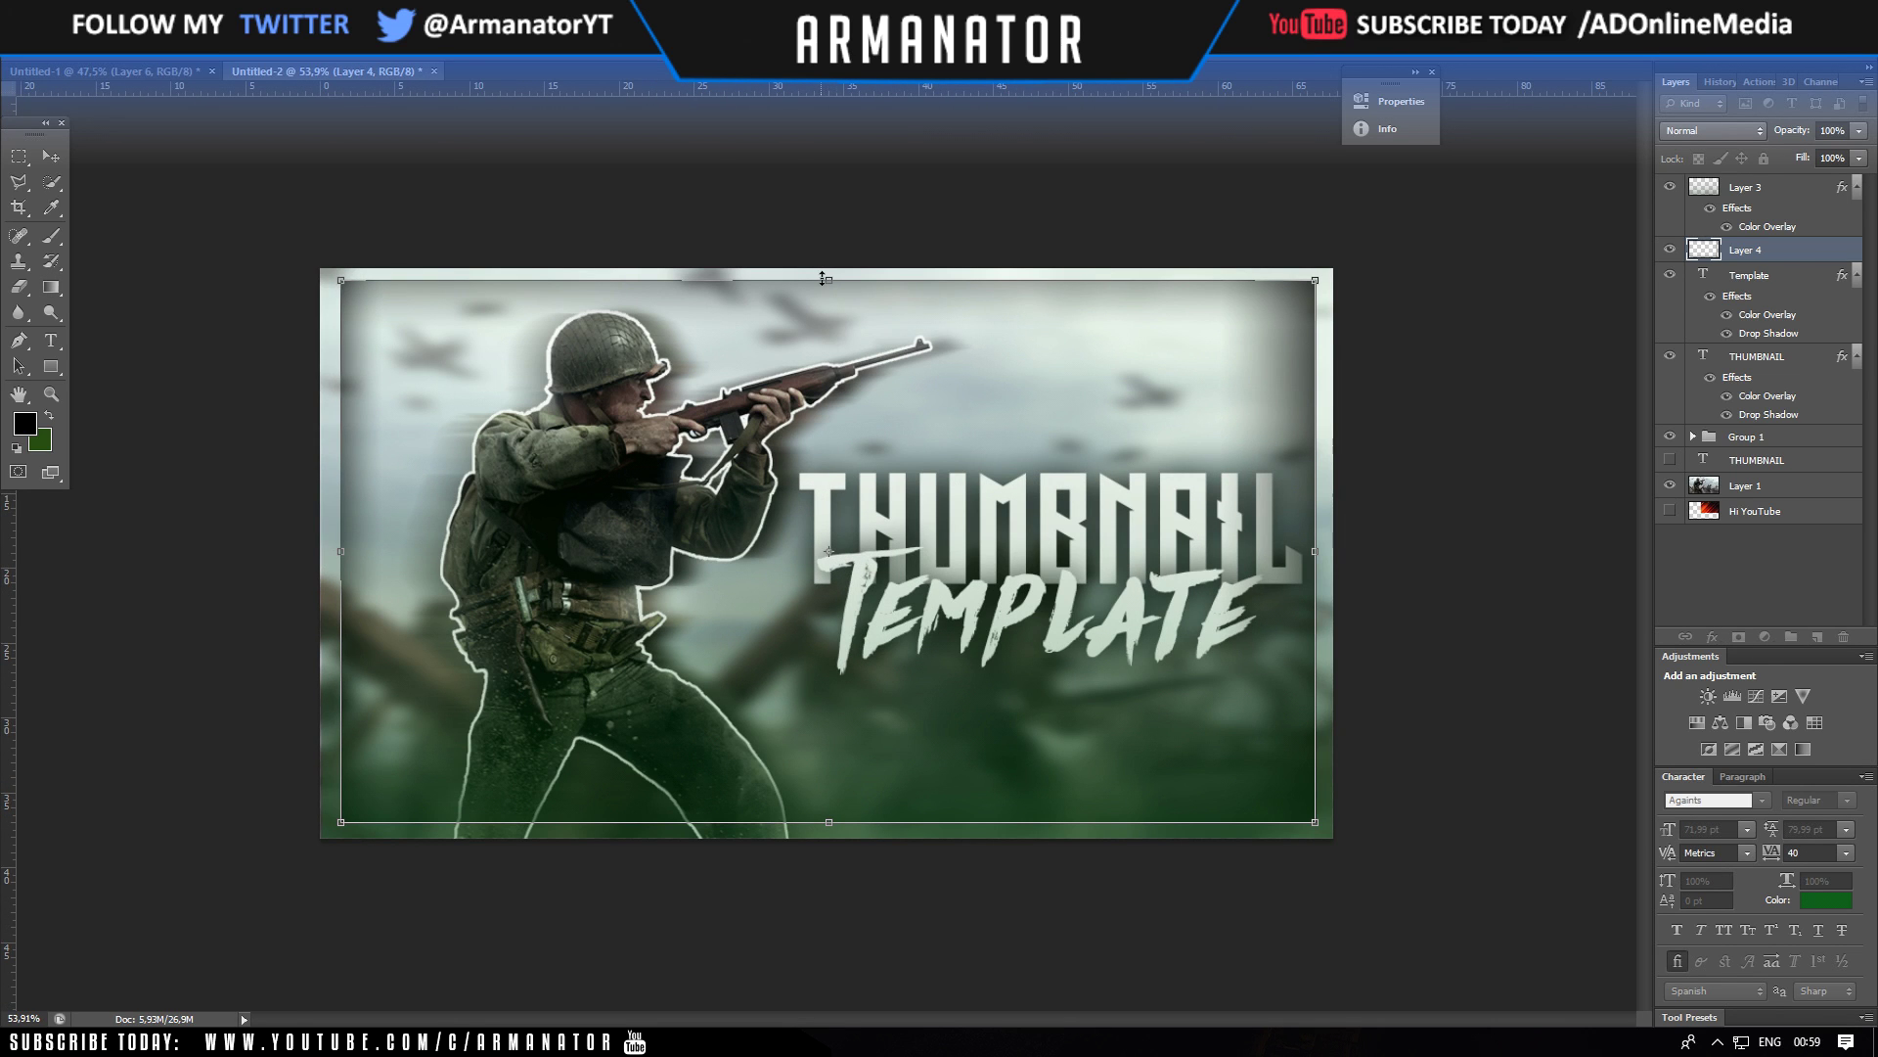
left_click_drag(1315, 553, 1307, 554)
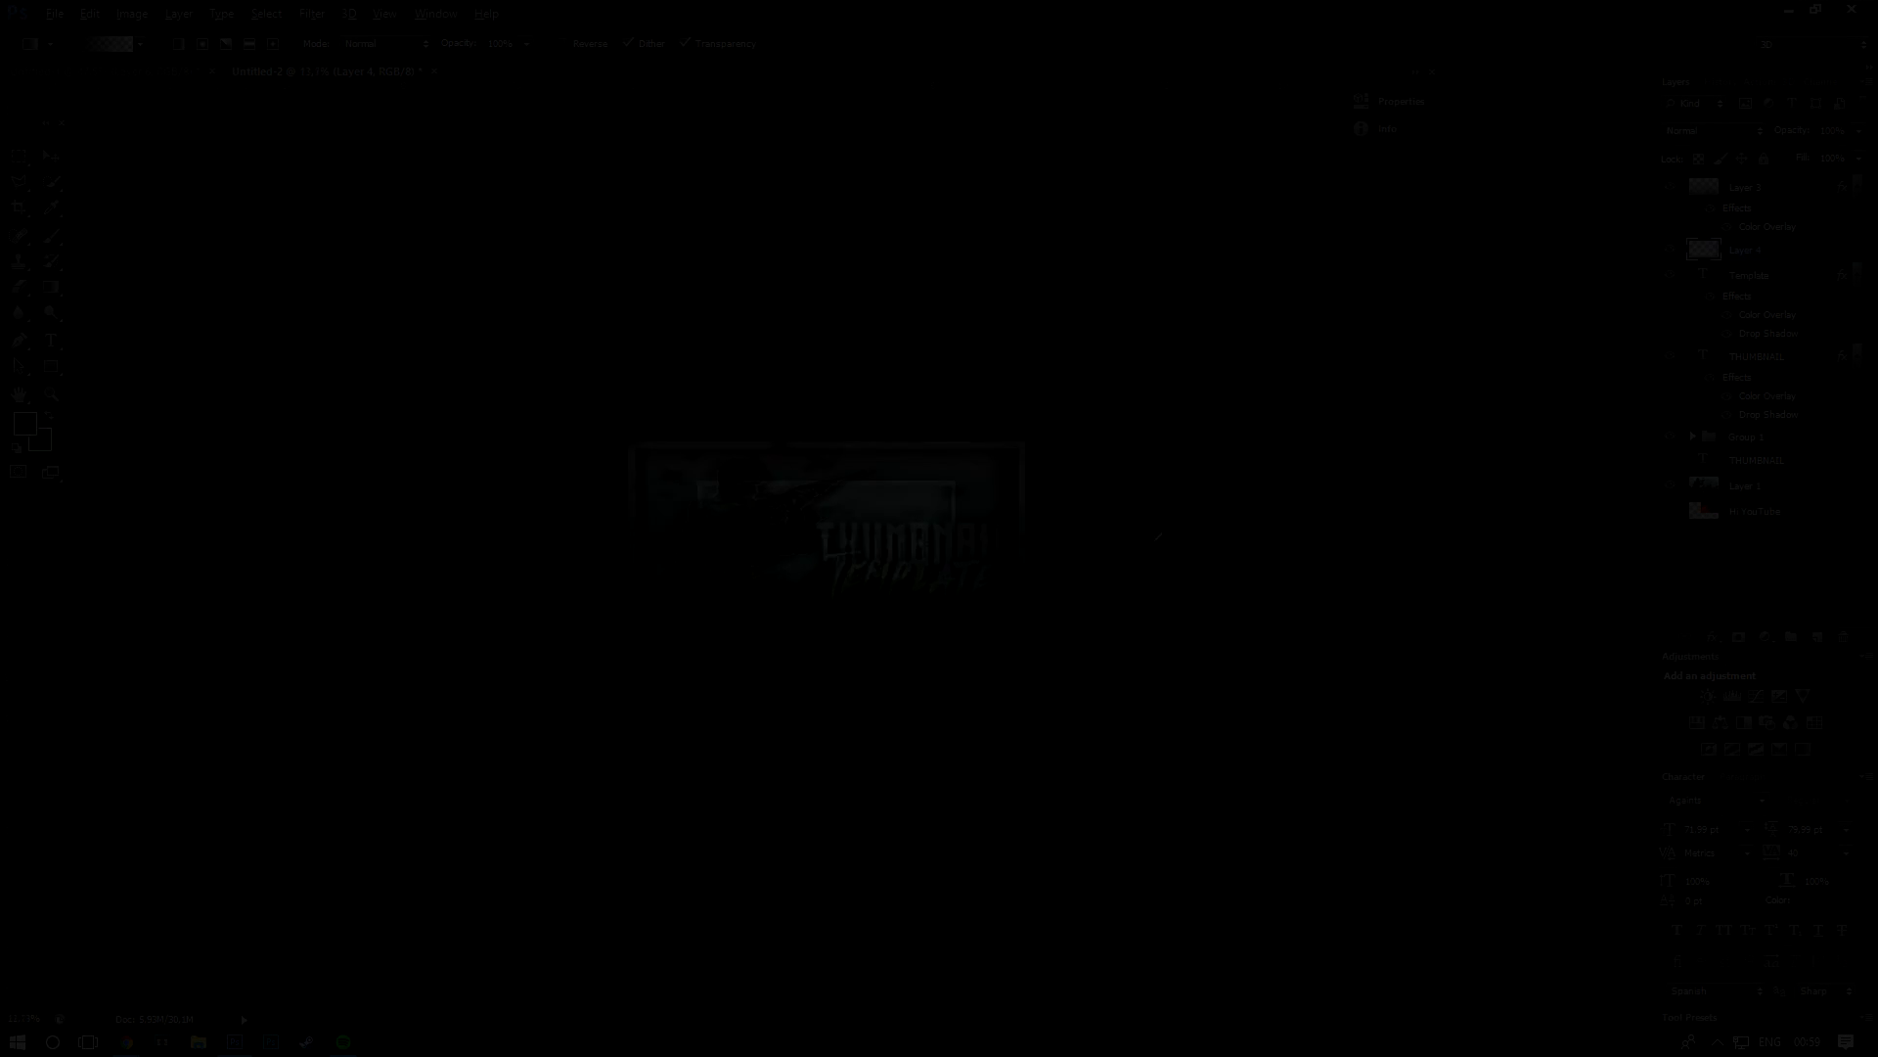